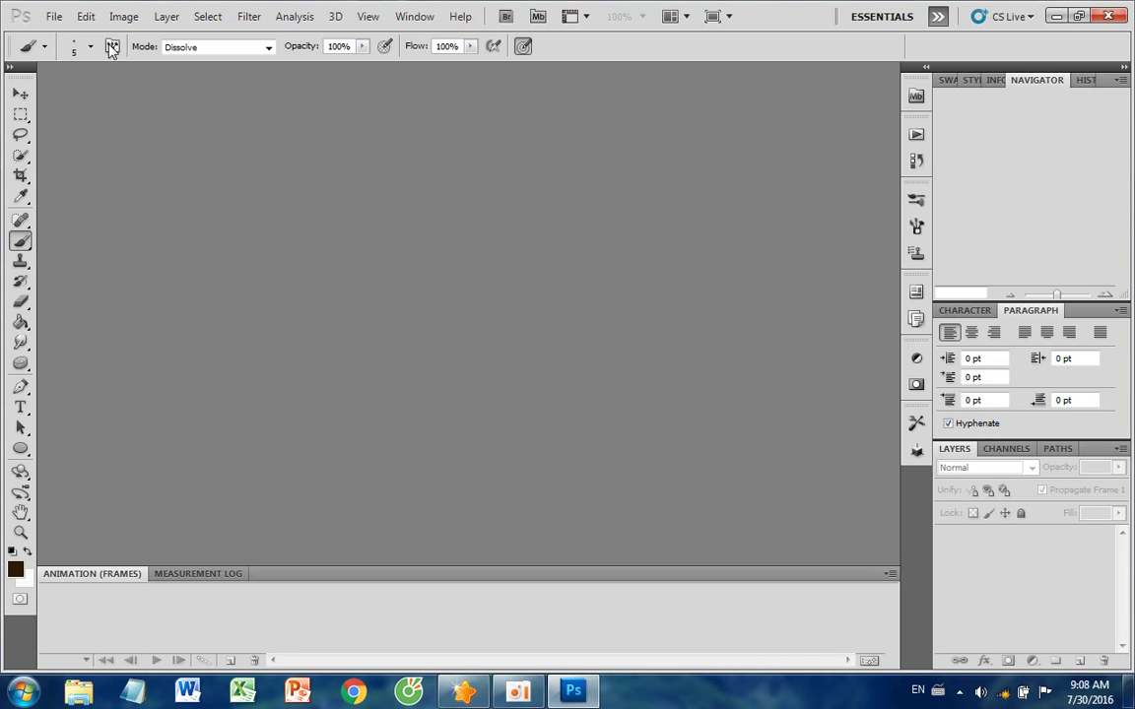
Create a new 850 × 650 pixel document named GIF with a transparent background and move its window toward the middle of the workspace.
{"action": "left_click", "coordinate": [53, 18]}
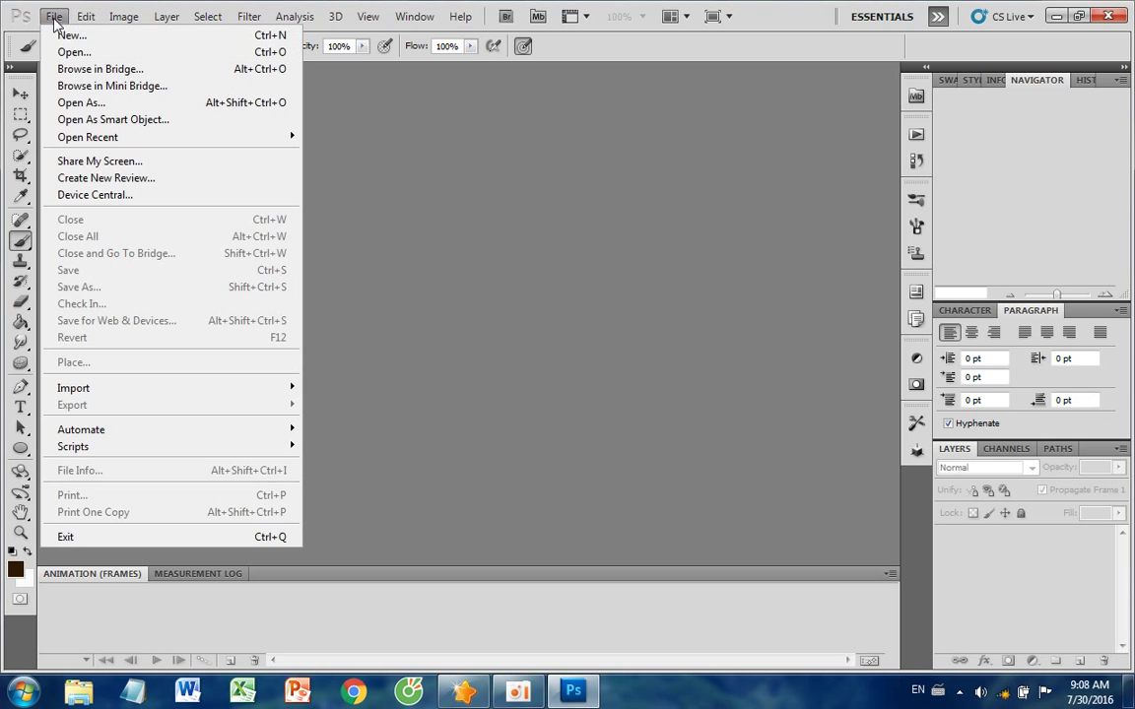
{"action": "key", "text": "Escape"}
{"action": "key", "text": "ctrl+n"}
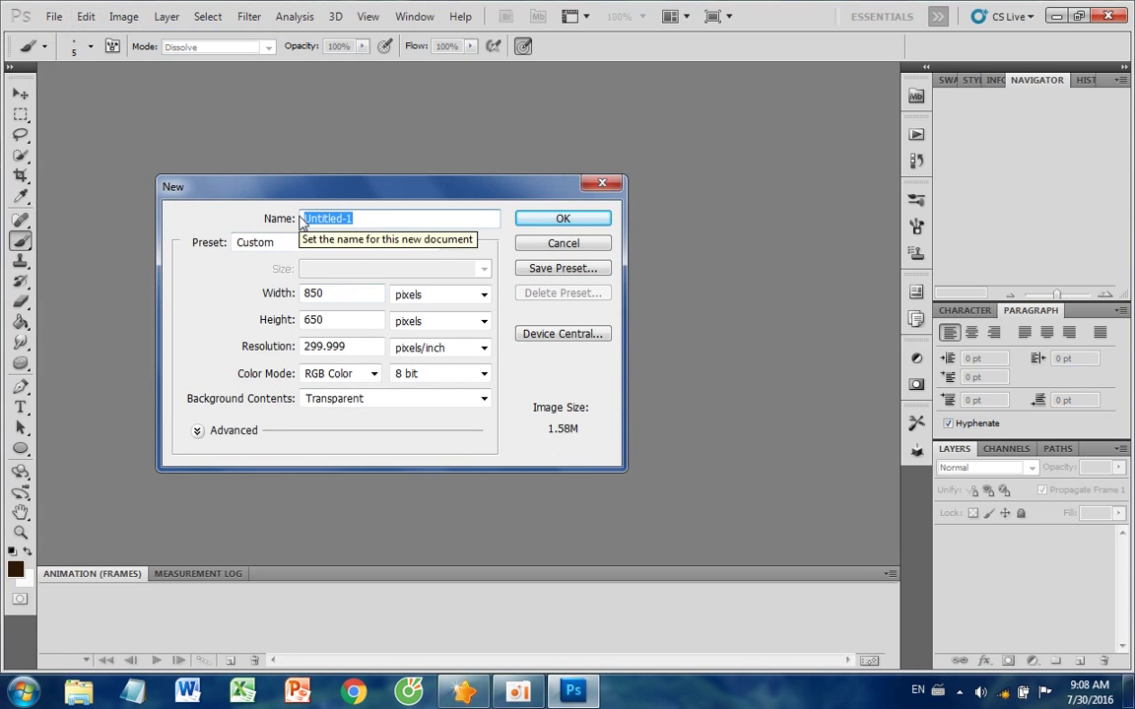
{"action": "type", "text": "GIF"}
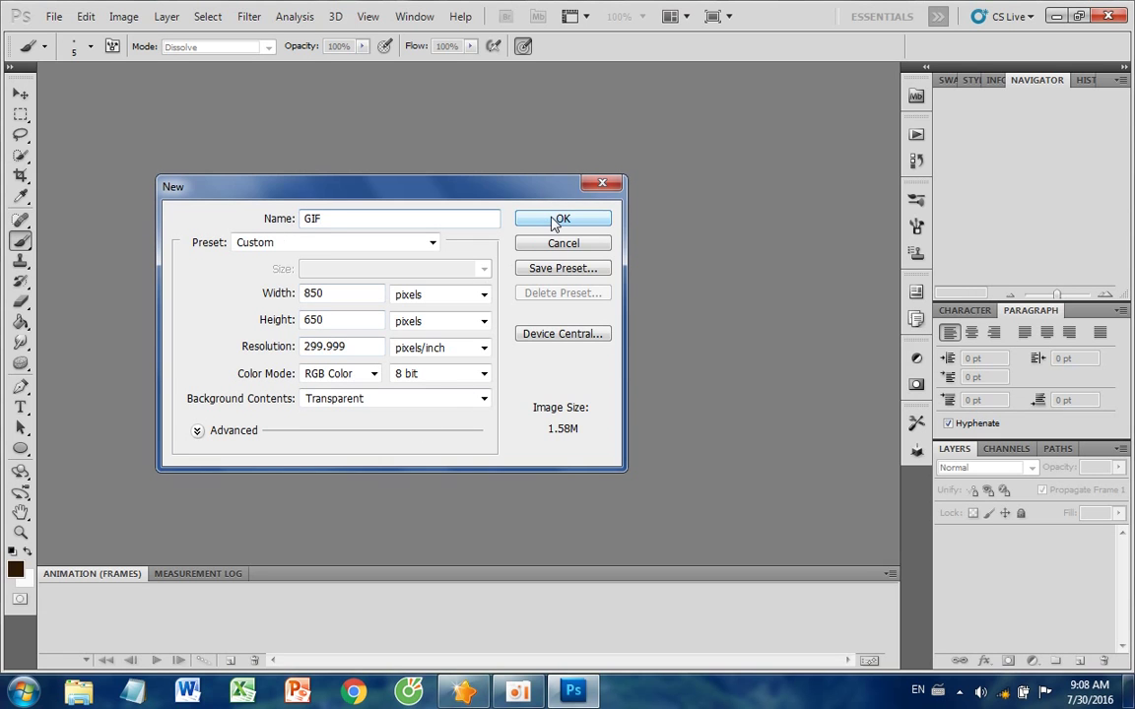
{"action": "left_click", "coordinate": [457, 400]}
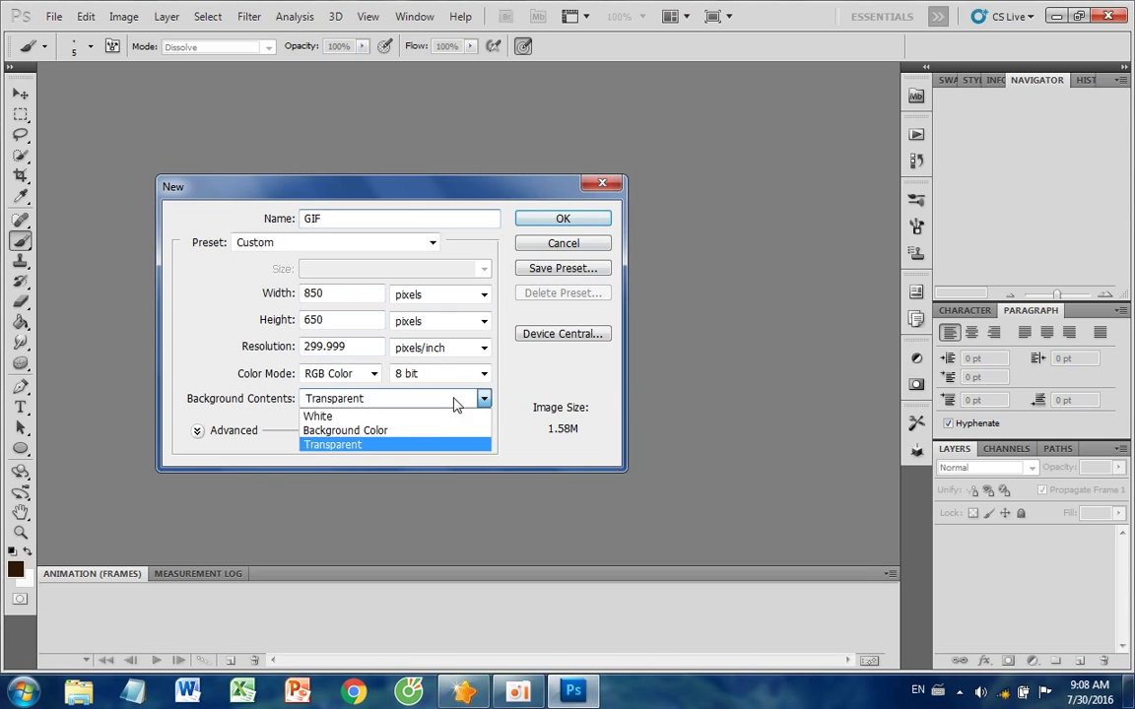
{"action": "left_click", "coordinate": [403, 448]}
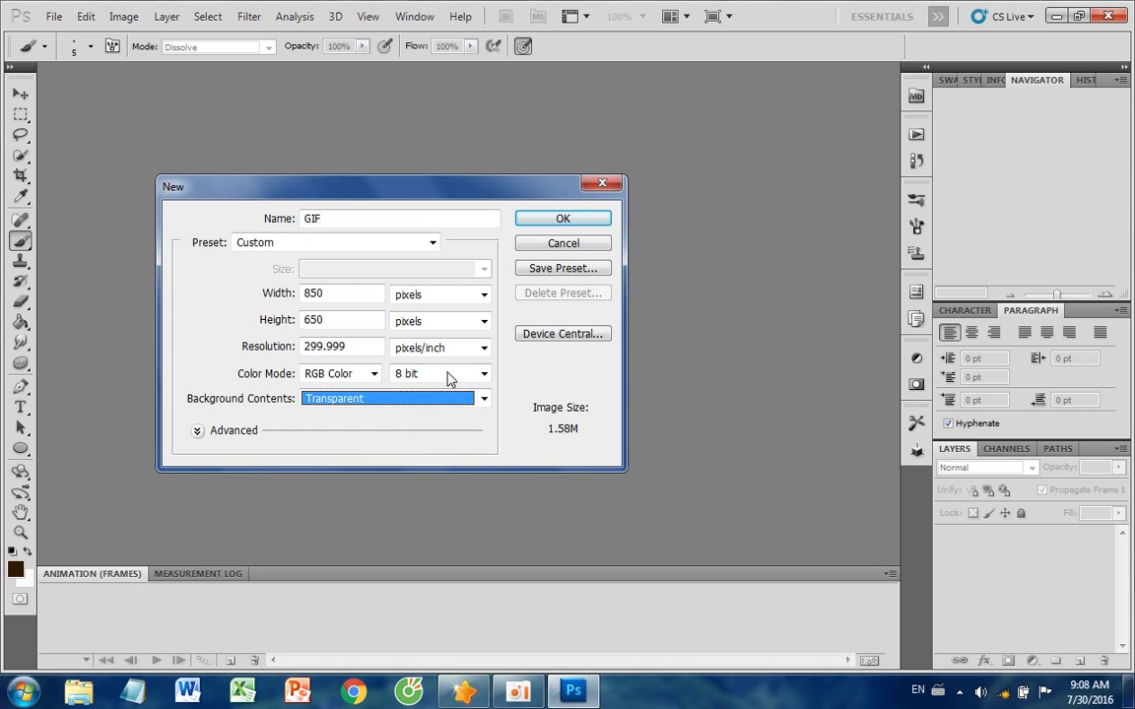
{"action": "left_click", "coordinate": [560, 221]}
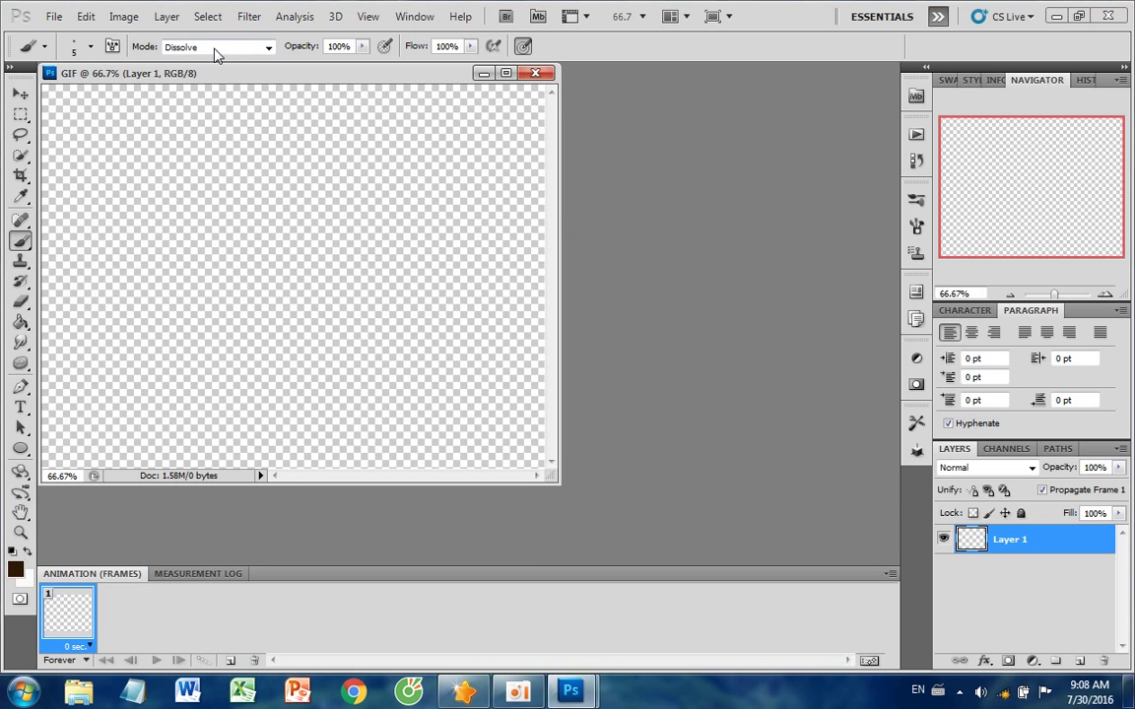
{"action": "left_click_drag", "start_coordinate": [228, 76], "coordinate": [365, 132]}
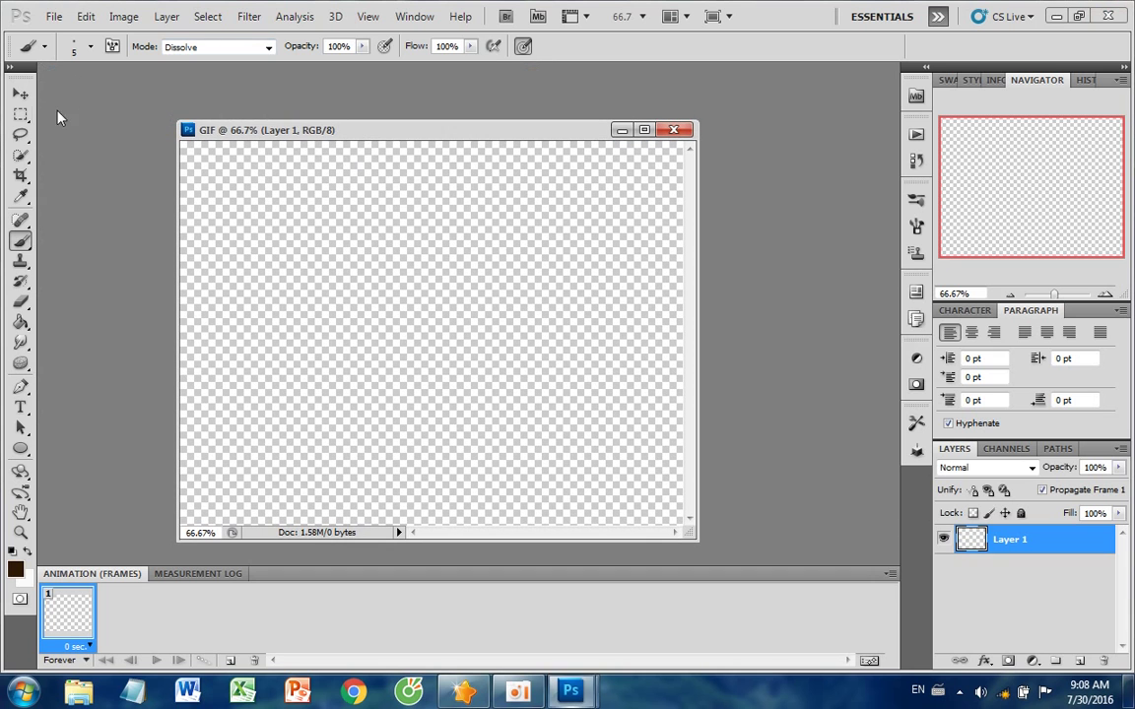
{"action": "left_click", "coordinate": [19, 93]}
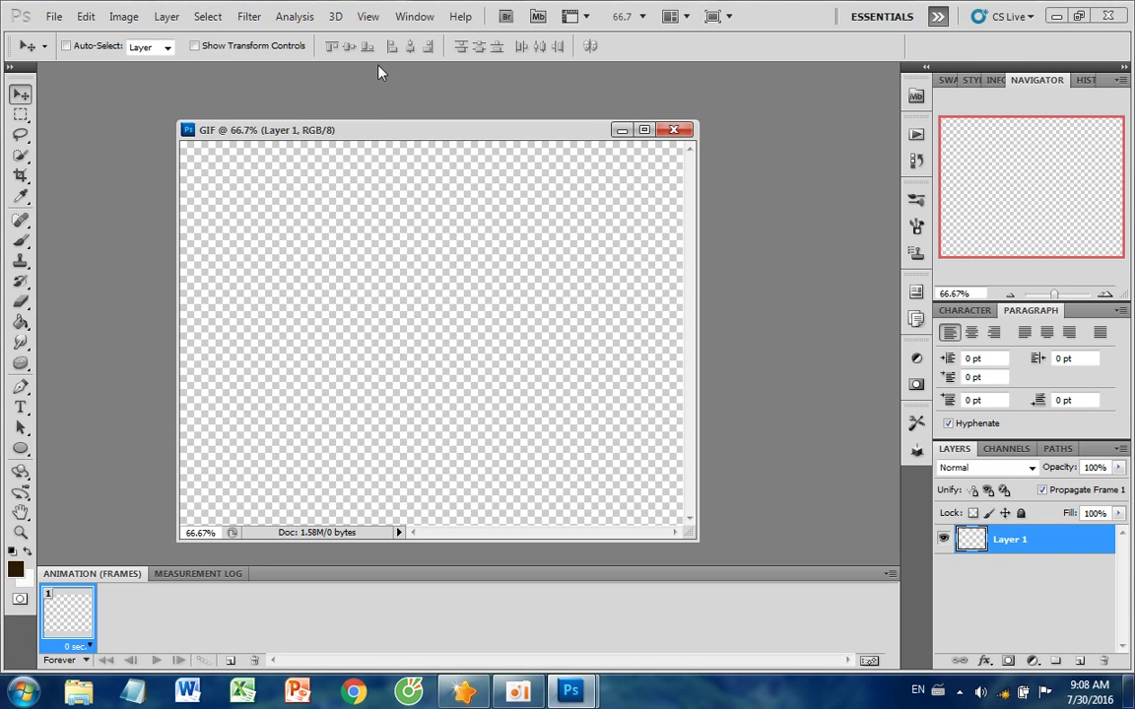
{"action": "left_click", "coordinate": [414, 17]}
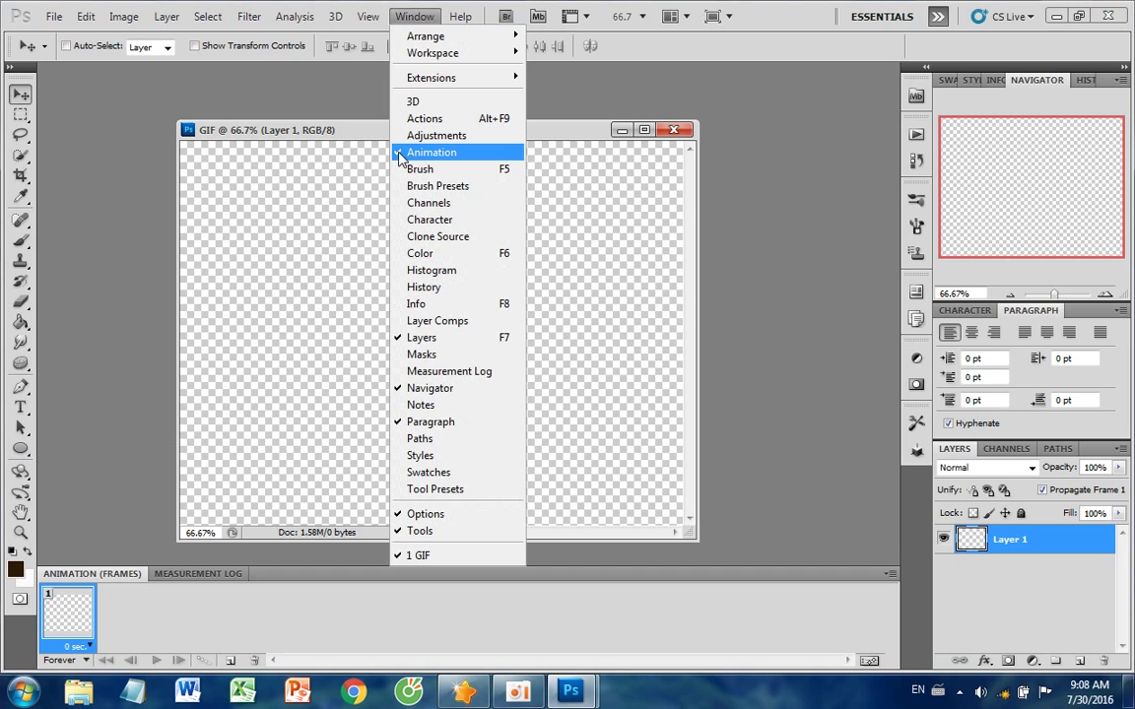
{"action": "left_click", "coordinate": [414, 17]}
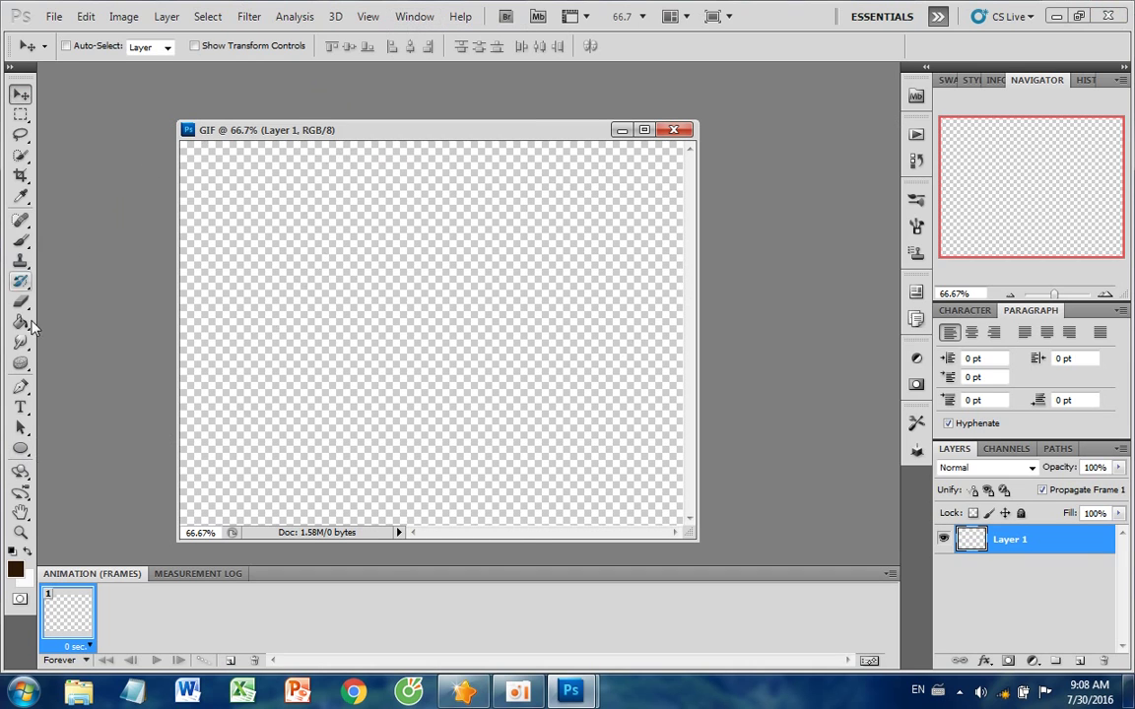
Draw a large circle with the Ellipse tool, fill it with bright yellow (#edf50b) and place it near the canvas centre.
{"action": "left_click", "coordinate": [20, 448]}
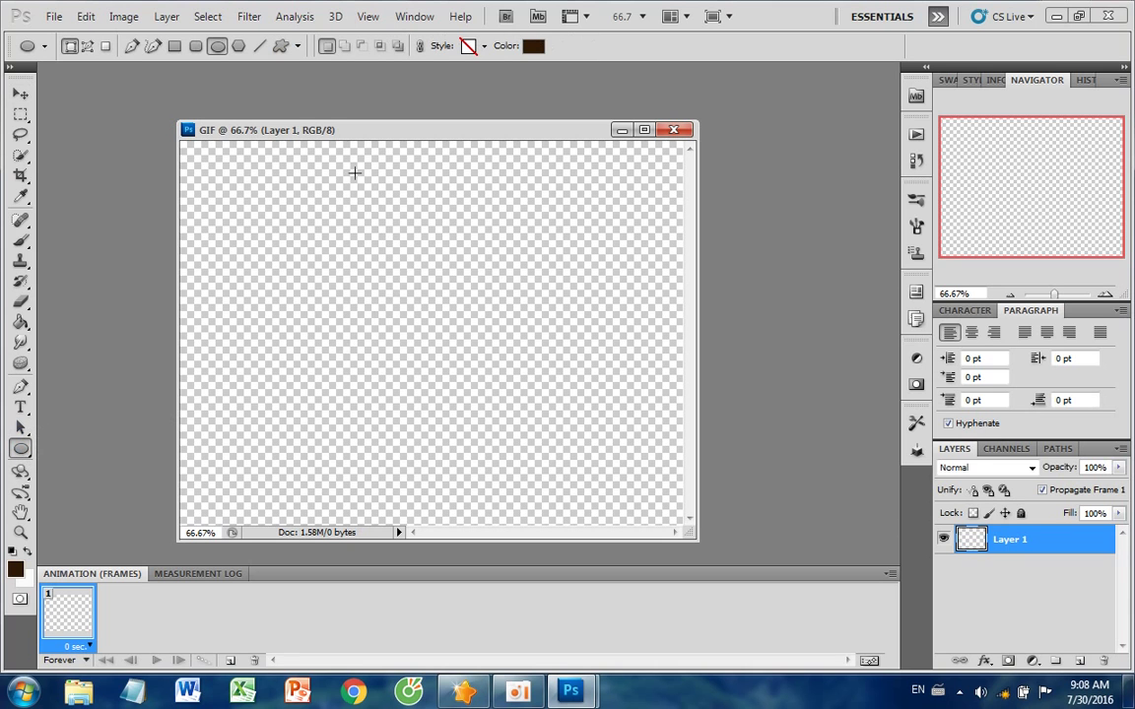
{"action": "left_click_drag", "start_coordinate": [347, 213], "coordinate": [598, 471]}
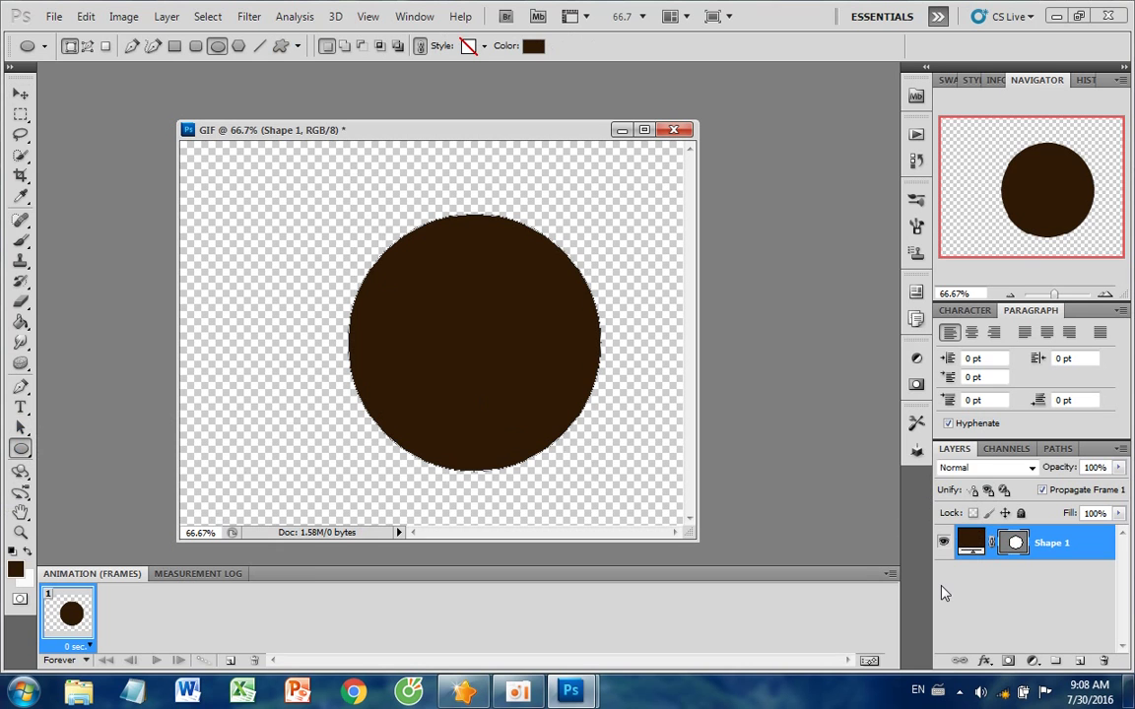
{"action": "double_click", "coordinate": [970, 541]}
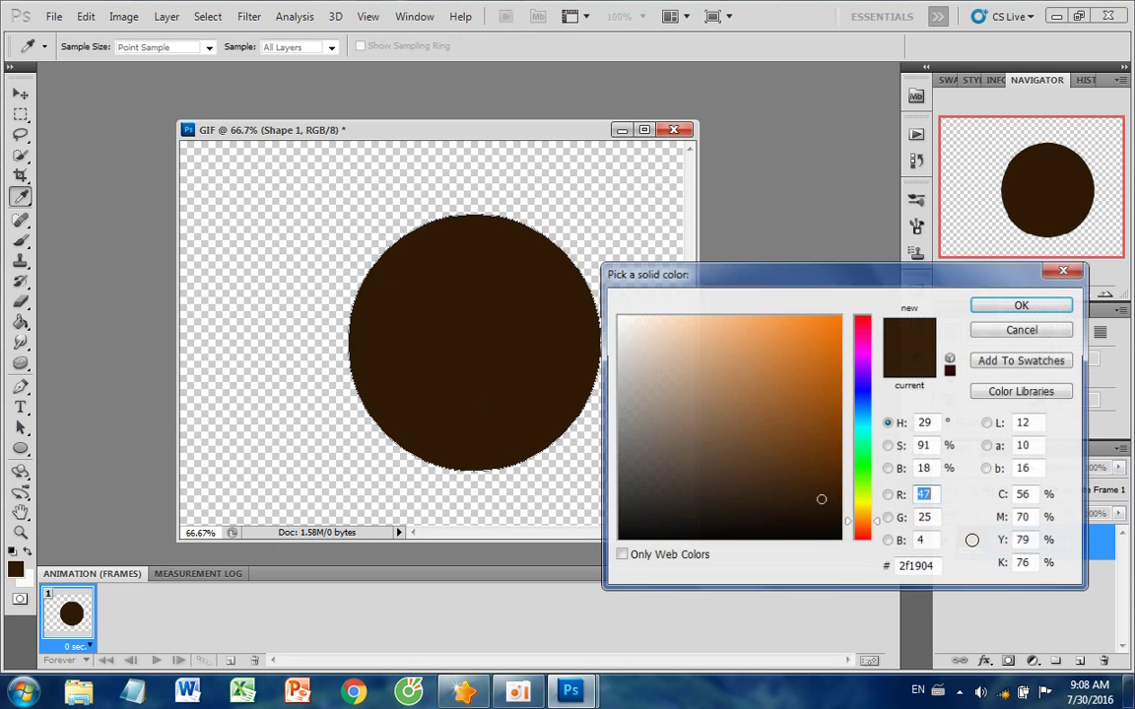
{"action": "left_click", "coordinate": [831, 323]}
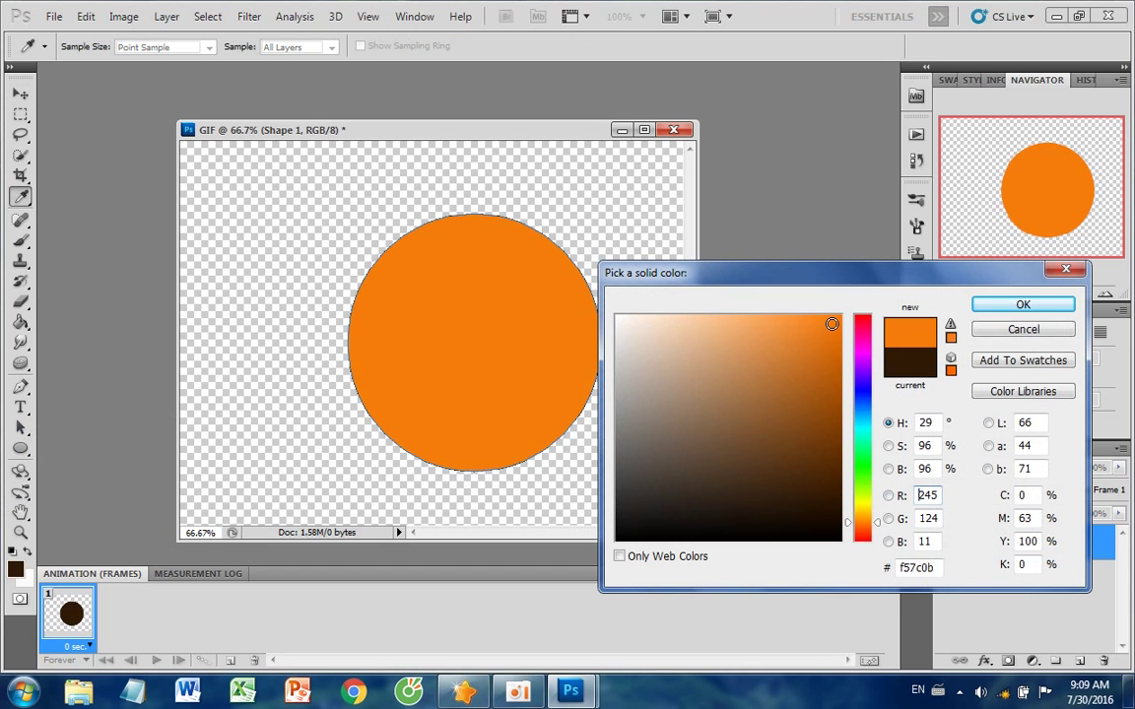
{"action": "left_click", "coordinate": [862, 501]}
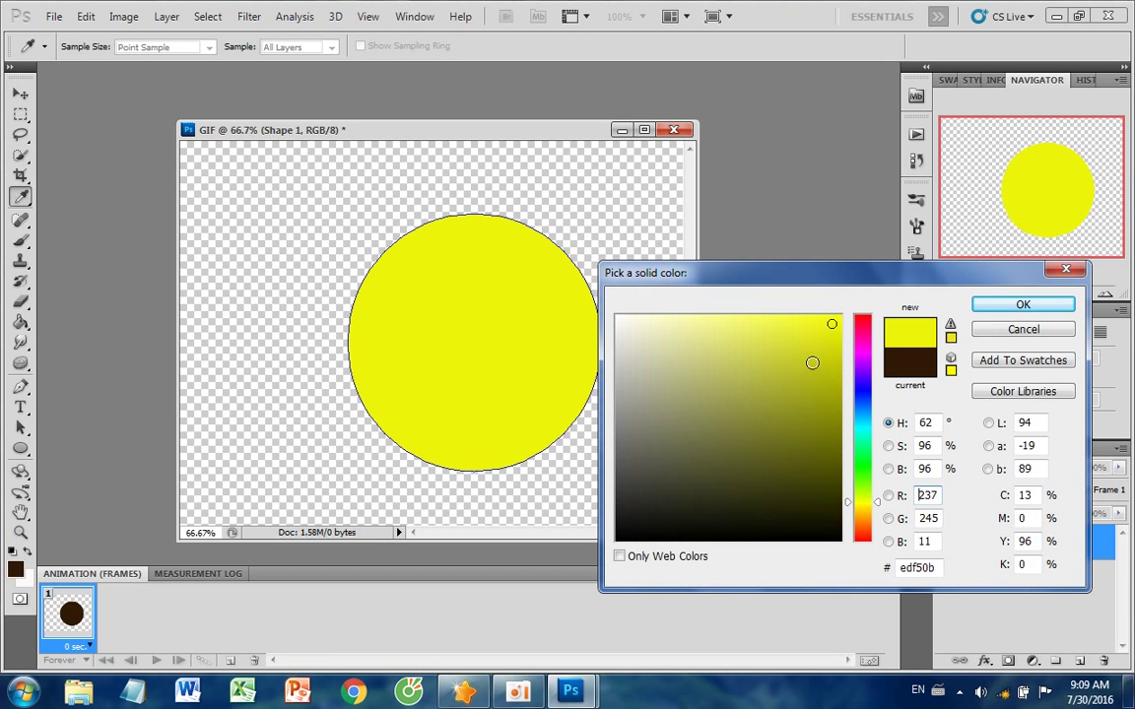
{"action": "left_click", "coordinate": [1023, 305]}
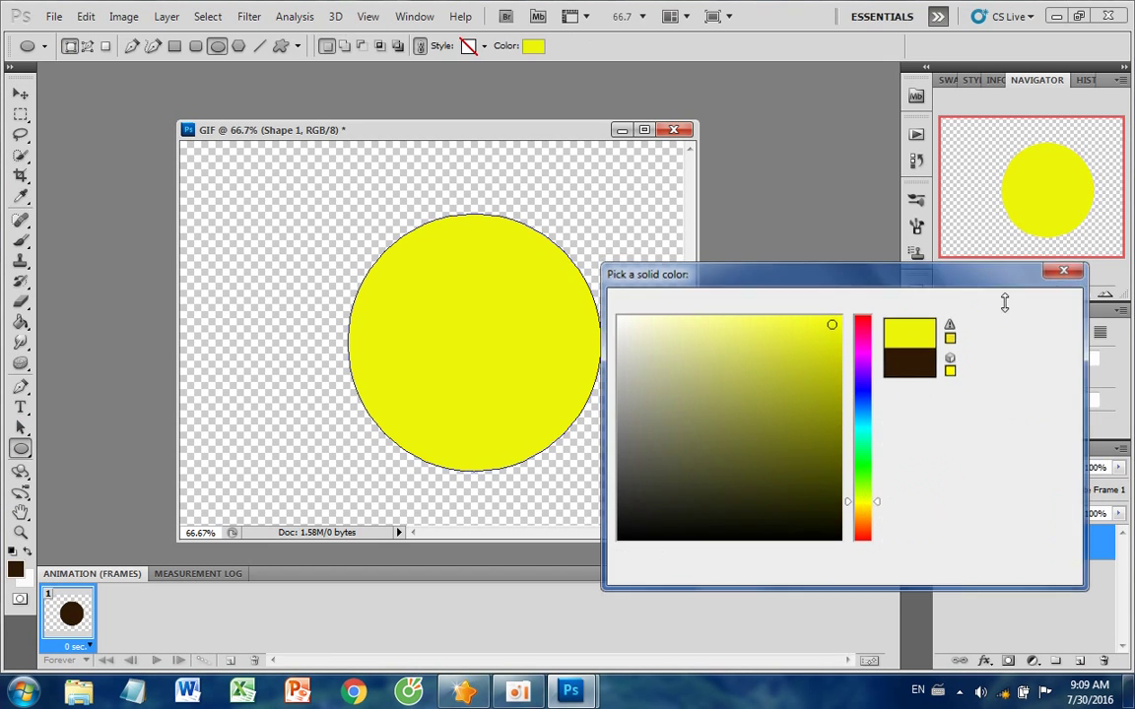
{"action": "left_click", "coordinate": [21, 92]}
{"action": "left_click_drag", "start_coordinate": [462, 351], "coordinate": [414, 338]}
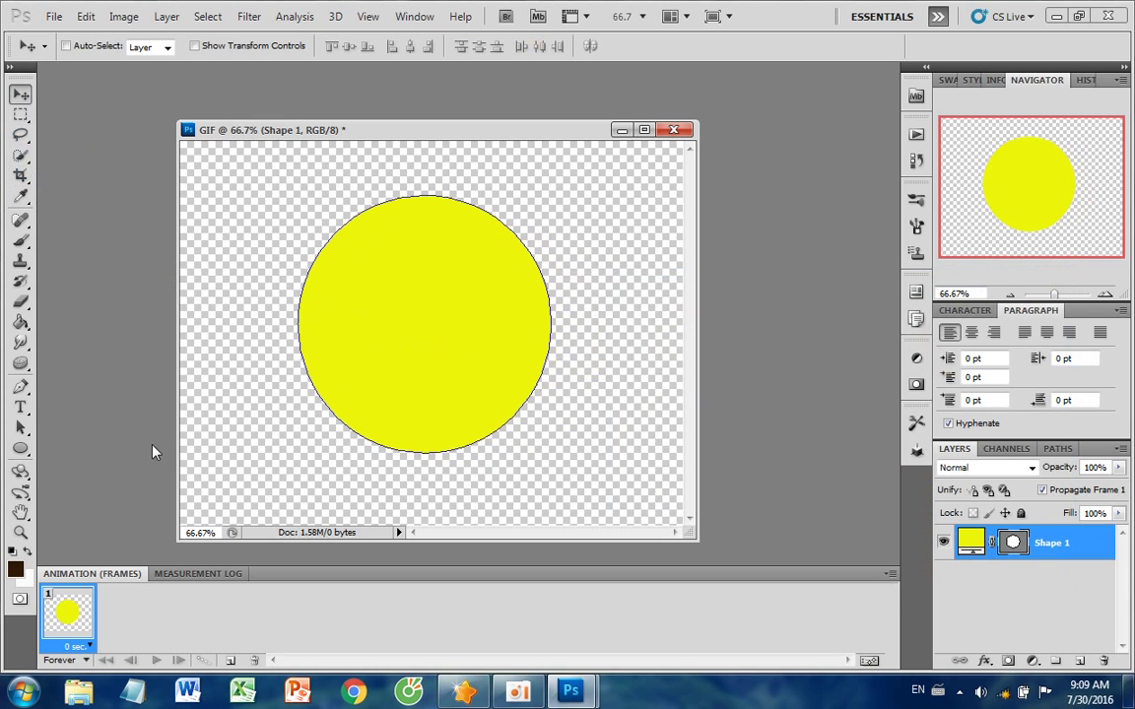
Draw a tall ellipse on the left half of the yellow circle as an eye and fill it with white.
{"action": "left_click", "coordinate": [21, 448]}
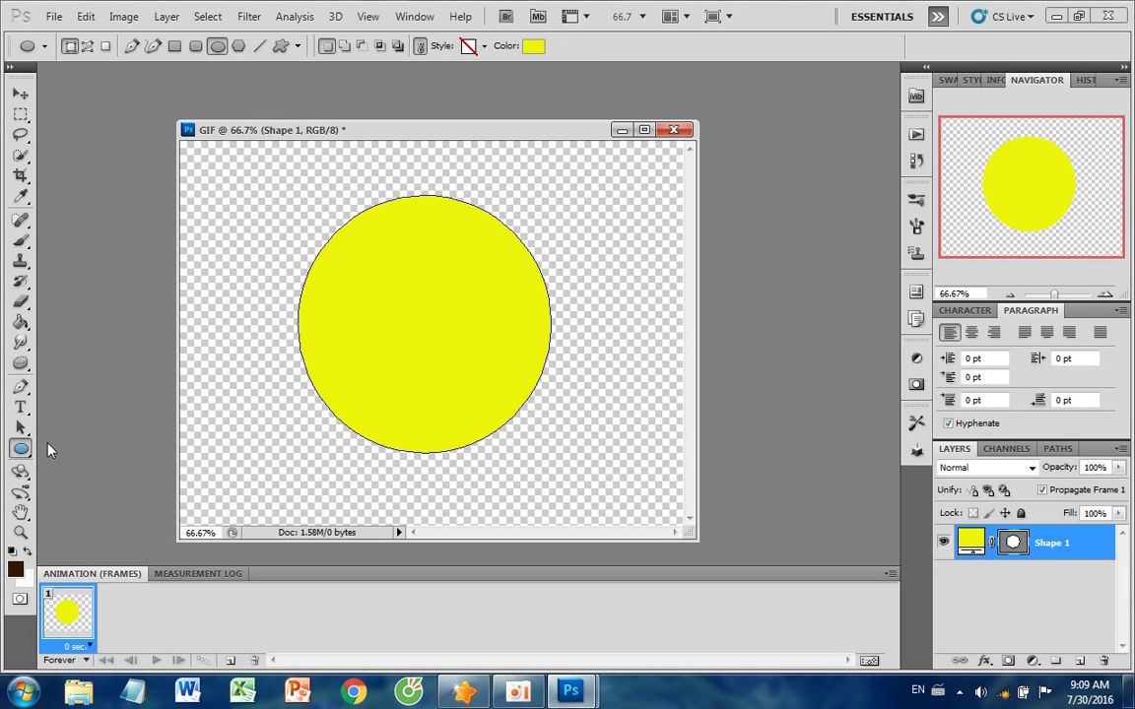
{"action": "left_click_drag", "start_coordinate": [335, 288], "coordinate": [410, 400]}
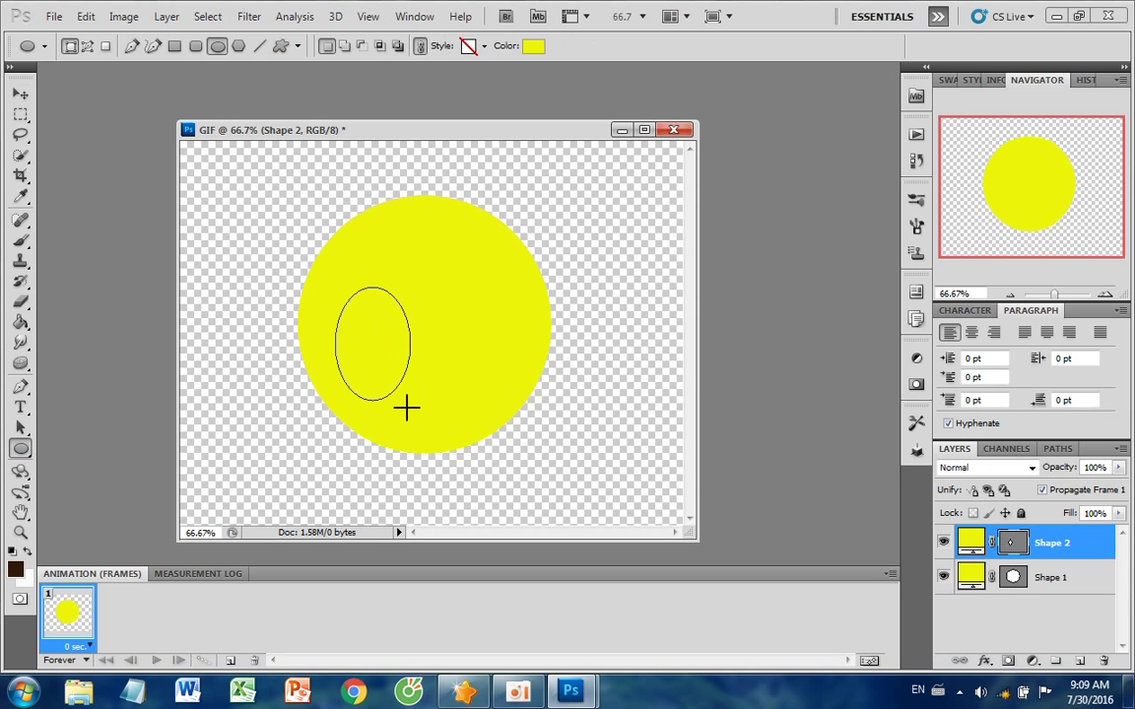
{"action": "double_click", "coordinate": [969, 545]}
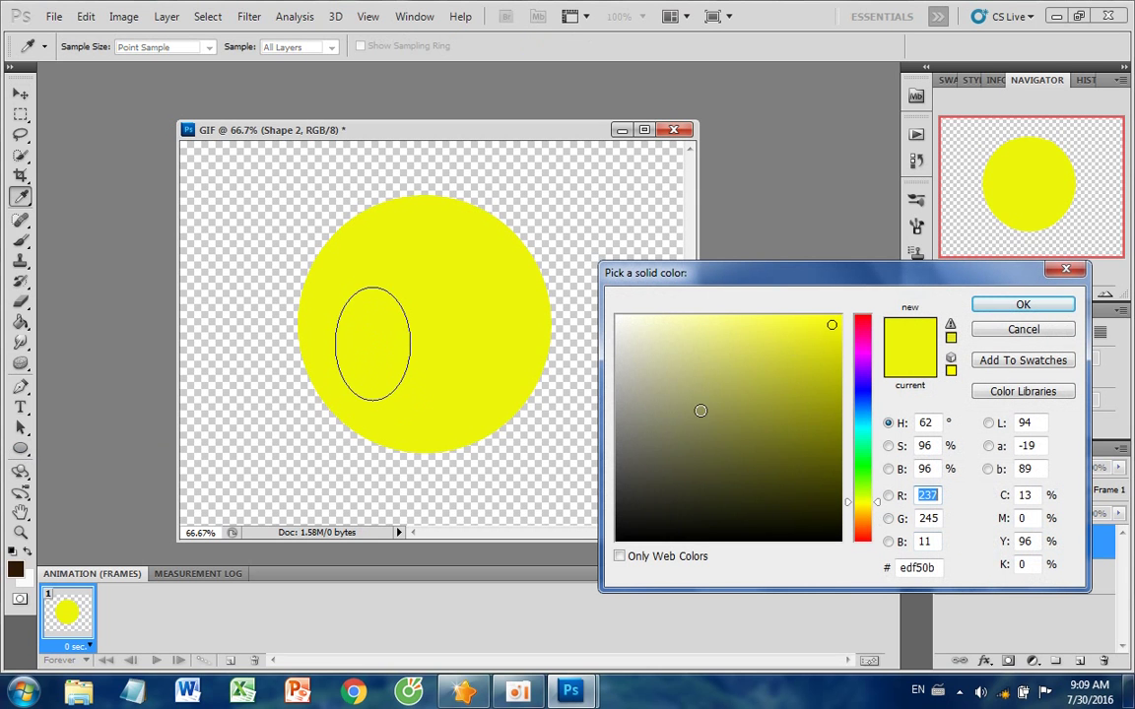
{"action": "left_click", "coordinate": [618, 318]}
{"action": "left_click", "coordinate": [997, 305]}
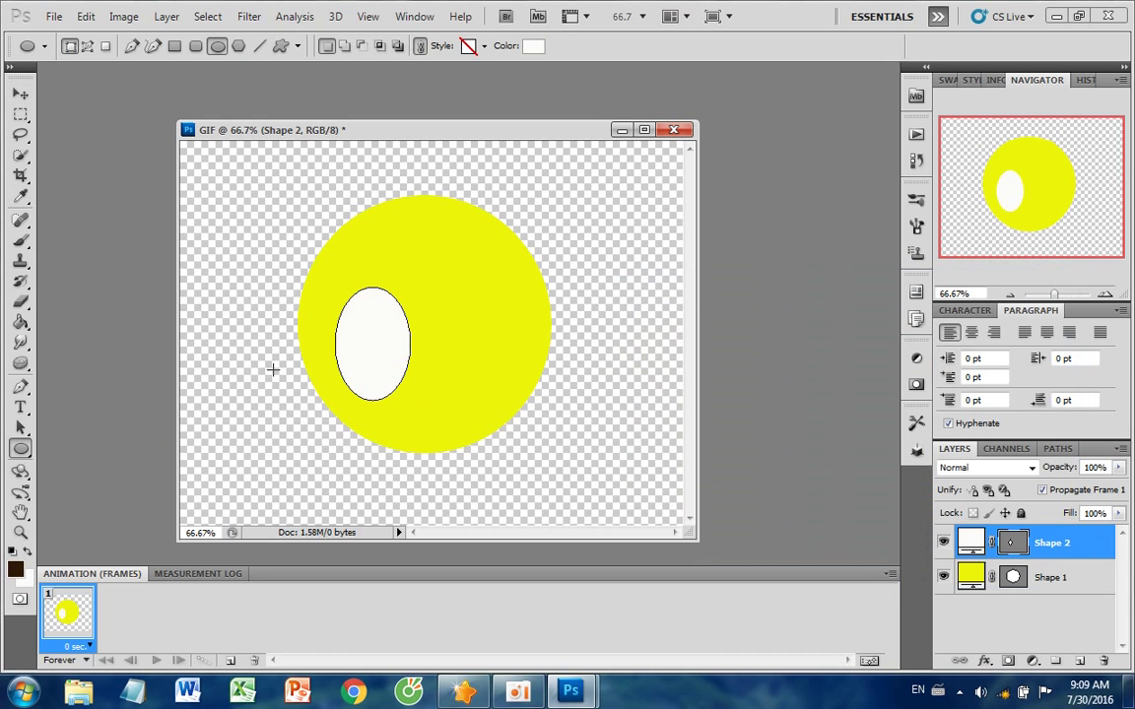
Shift the white eye slightly up and left, and place a duplicate of it on the right half of the face.
{"action": "left_click", "coordinate": [19, 95]}
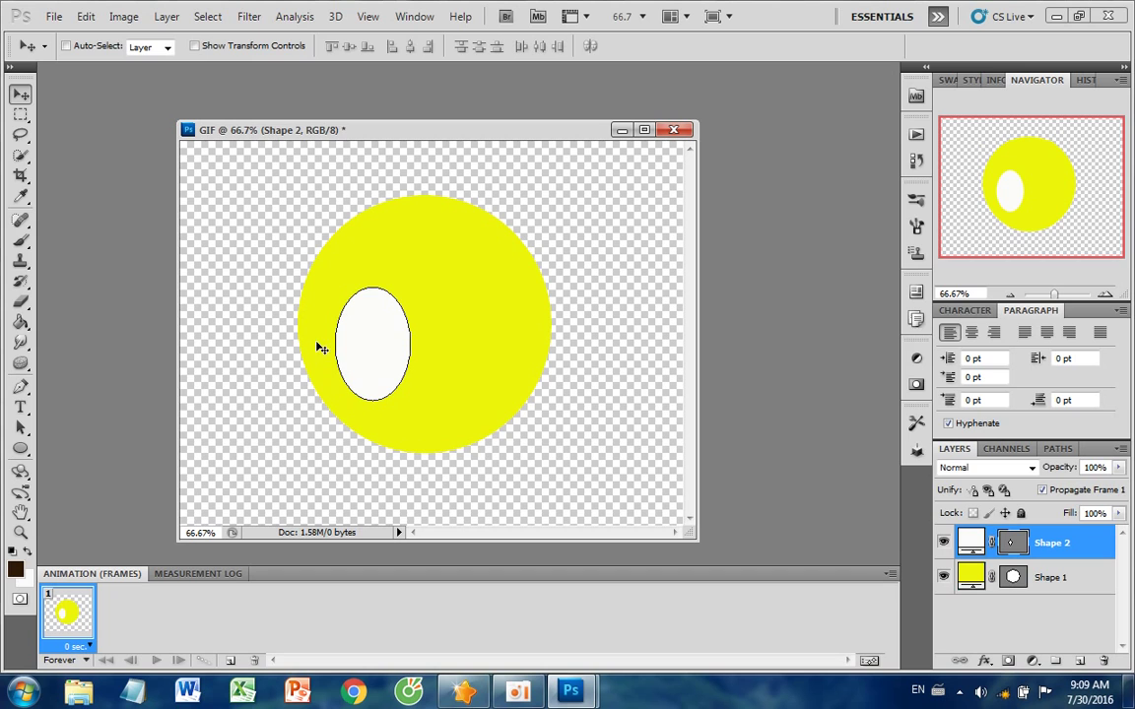
{"action": "left_click_drag", "start_coordinate": [375, 369], "coordinate": [359, 344]}
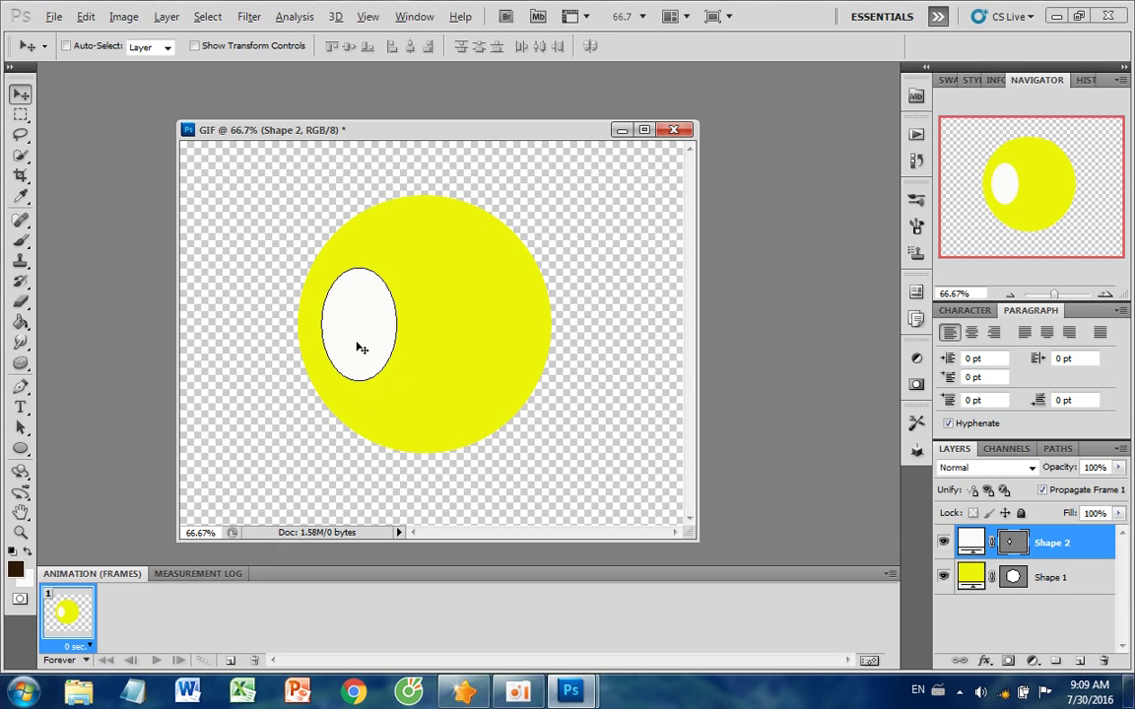
{"action": "left_click_drag", "start_coordinate": [358, 346], "coordinate": [476, 351]}
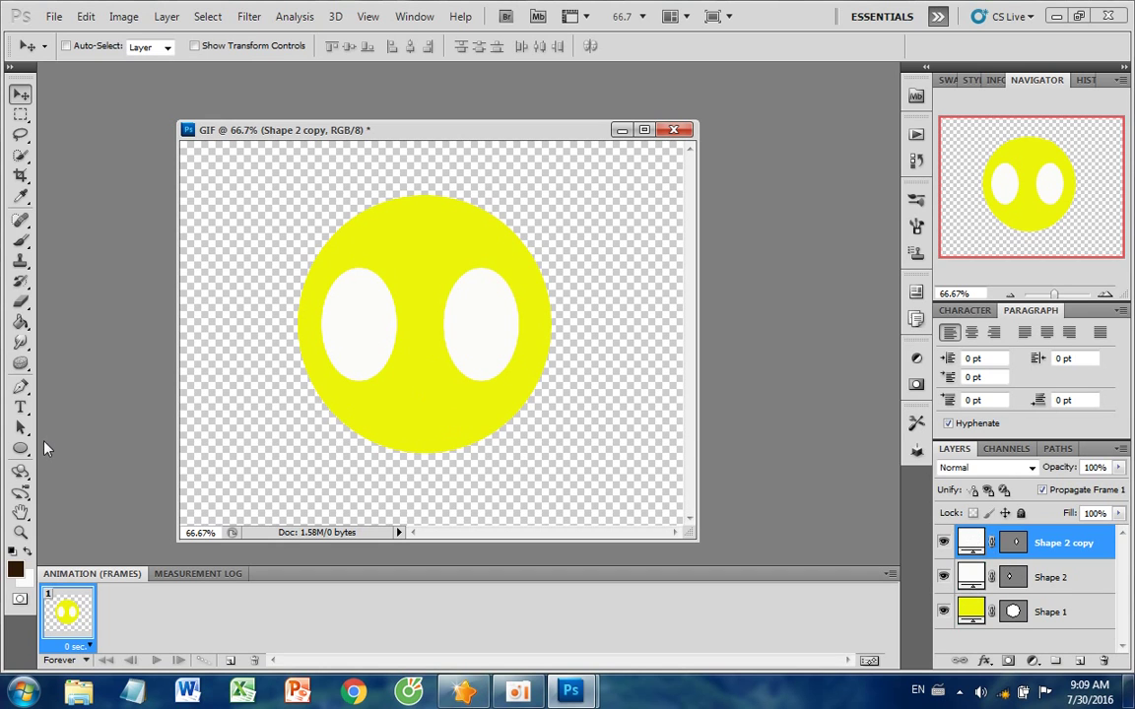
Draw a small dark brown pupil low in the left eye and place a matching copy in the right eye.
{"action": "left_click", "coordinate": [19, 449]}
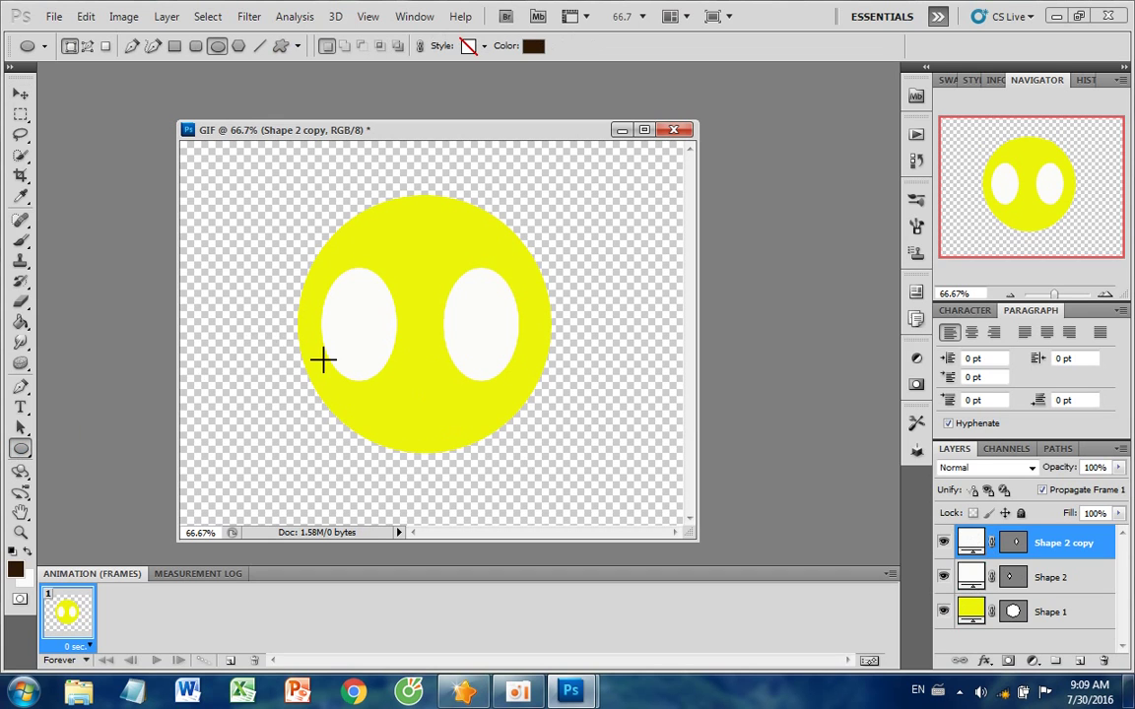
{"action": "left_click_drag", "start_coordinate": [339, 341], "coordinate": [379, 379]}
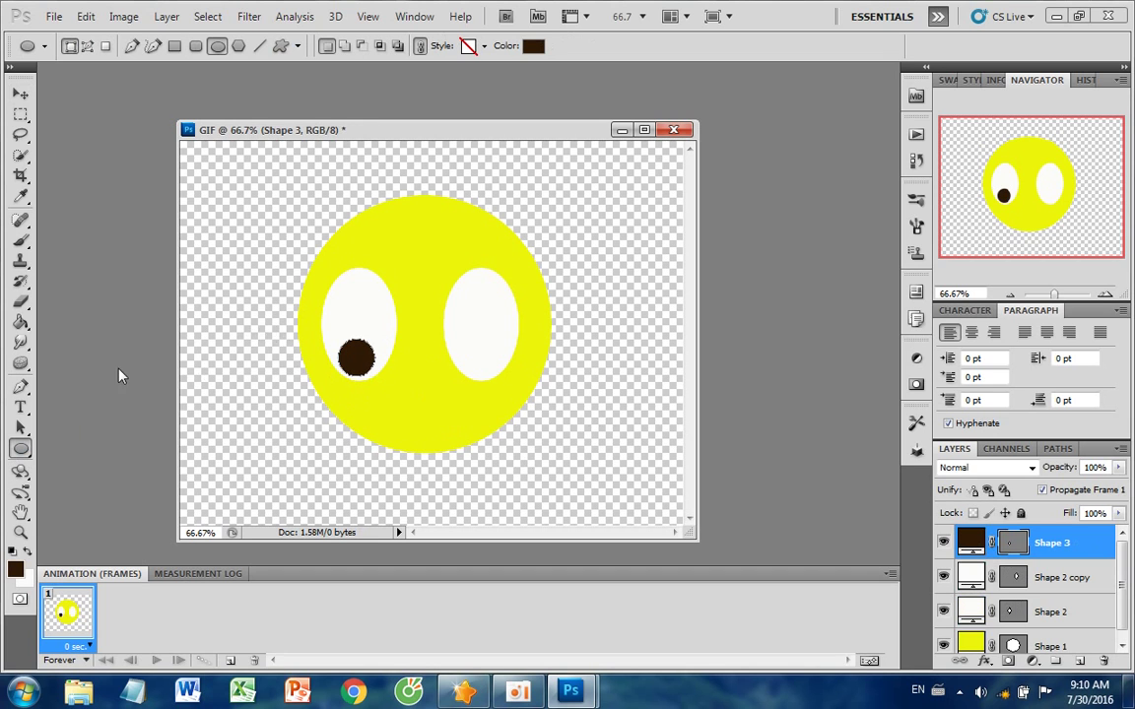
{"action": "left_click", "coordinate": [20, 94]}
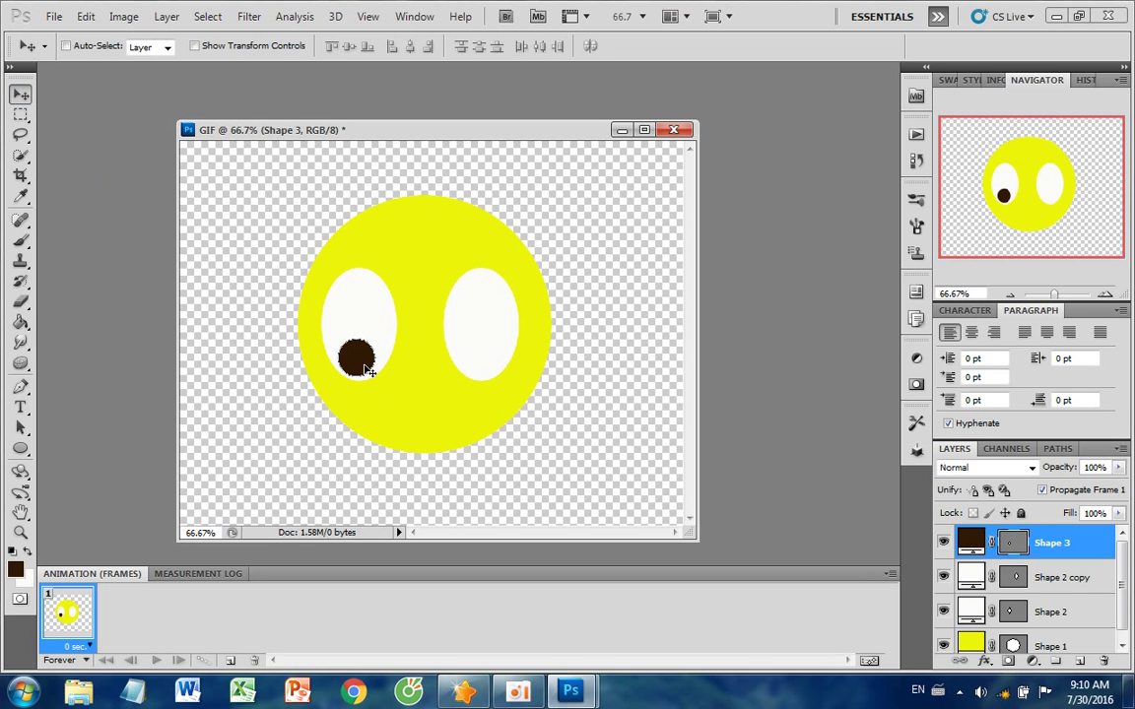
{"action": "left_click_drag", "start_coordinate": [362, 363], "coordinate": [487, 362]}
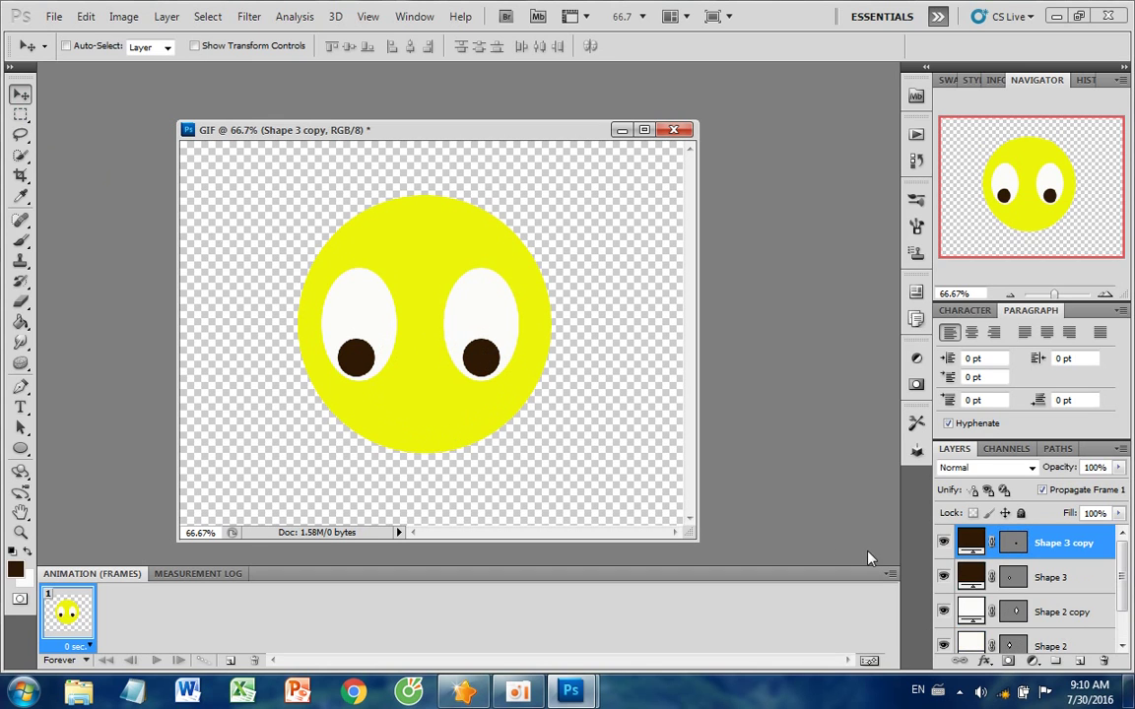
{"action": "left_click", "coordinate": [1052, 578]}
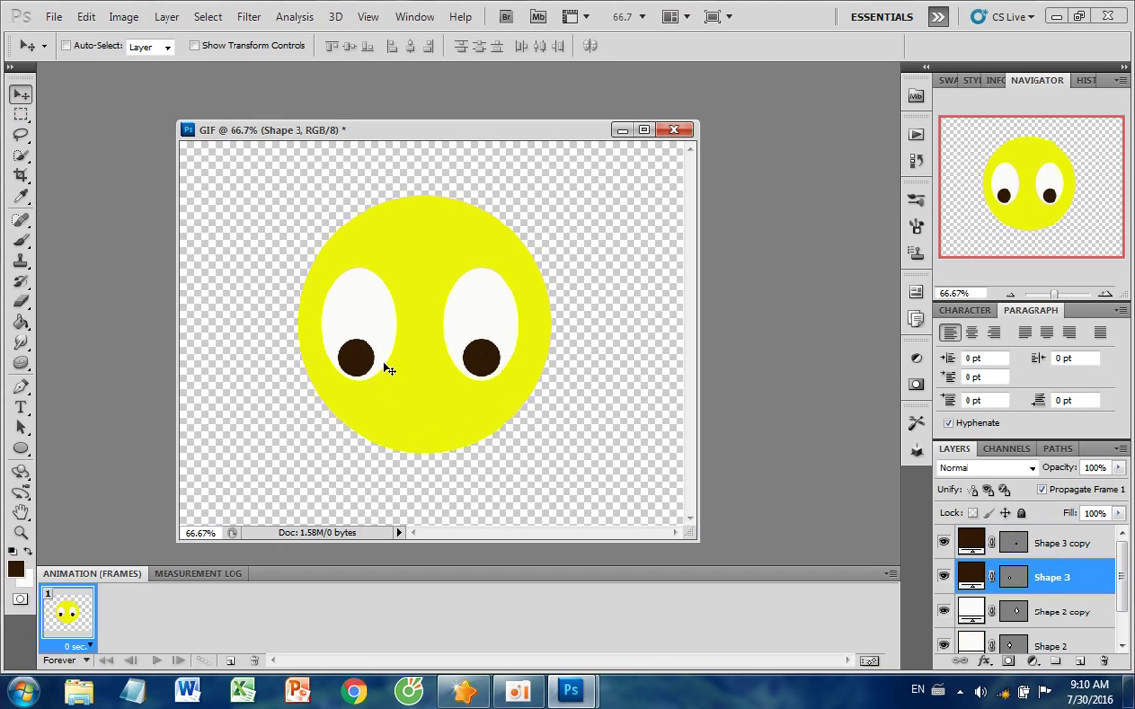
{"action": "mouse_move", "coordinate": [352, 368]}
{"action": "left_mouse_down"}
{"action": "mouse_move", "coordinate": [349, 350]}
{"action": "mouse_move", "coordinate": [349, 369]}
{"action": "left_mouse_up"}
Add three empty layers above the Shape 3 copy layer.
{"action": "left_click", "coordinate": [1062, 542]}
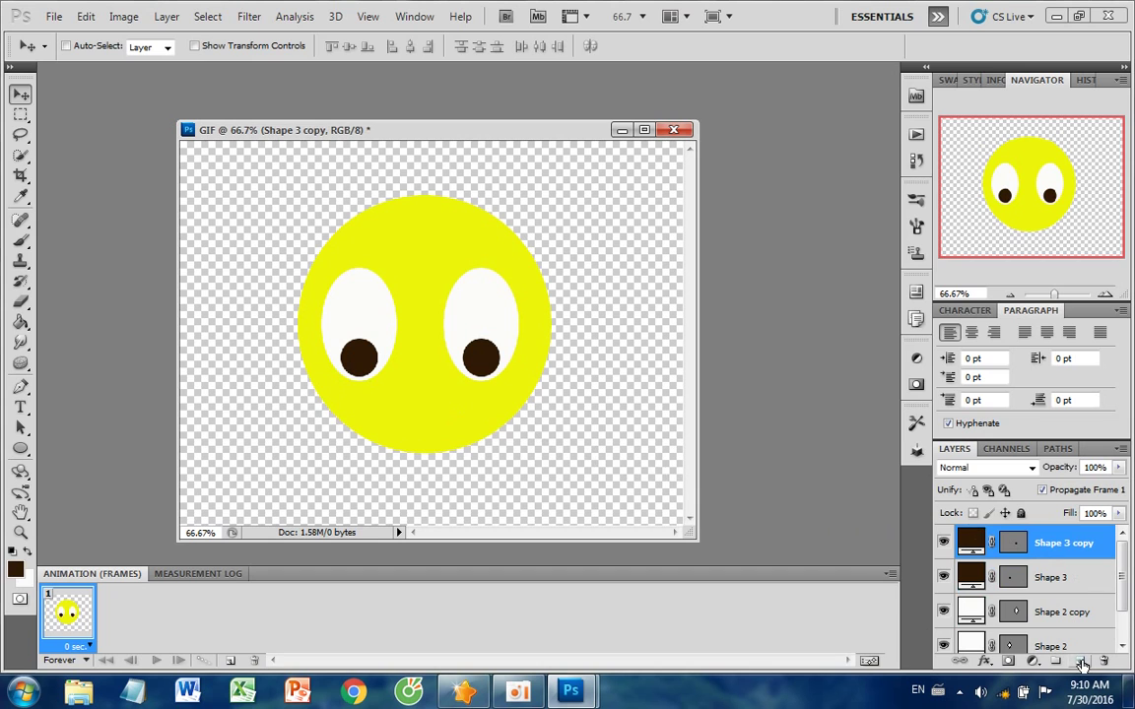
{"action": "left_click", "coordinate": [1081, 662]}
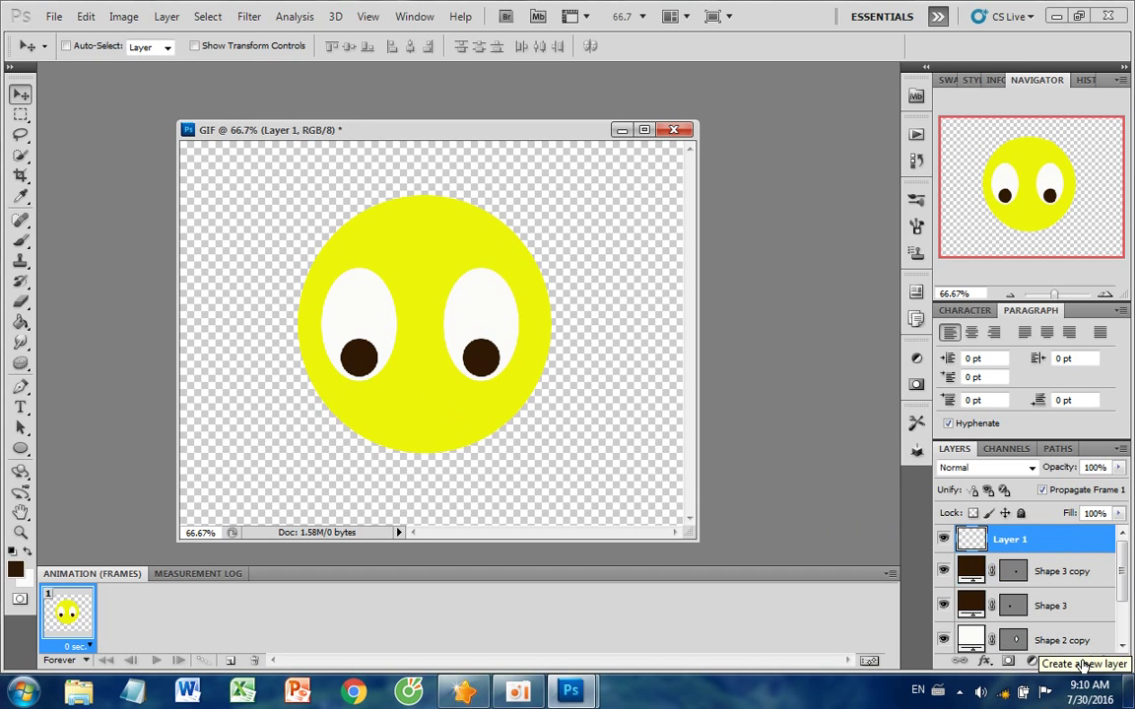
{"action": "left_click", "coordinate": [1082, 662]}
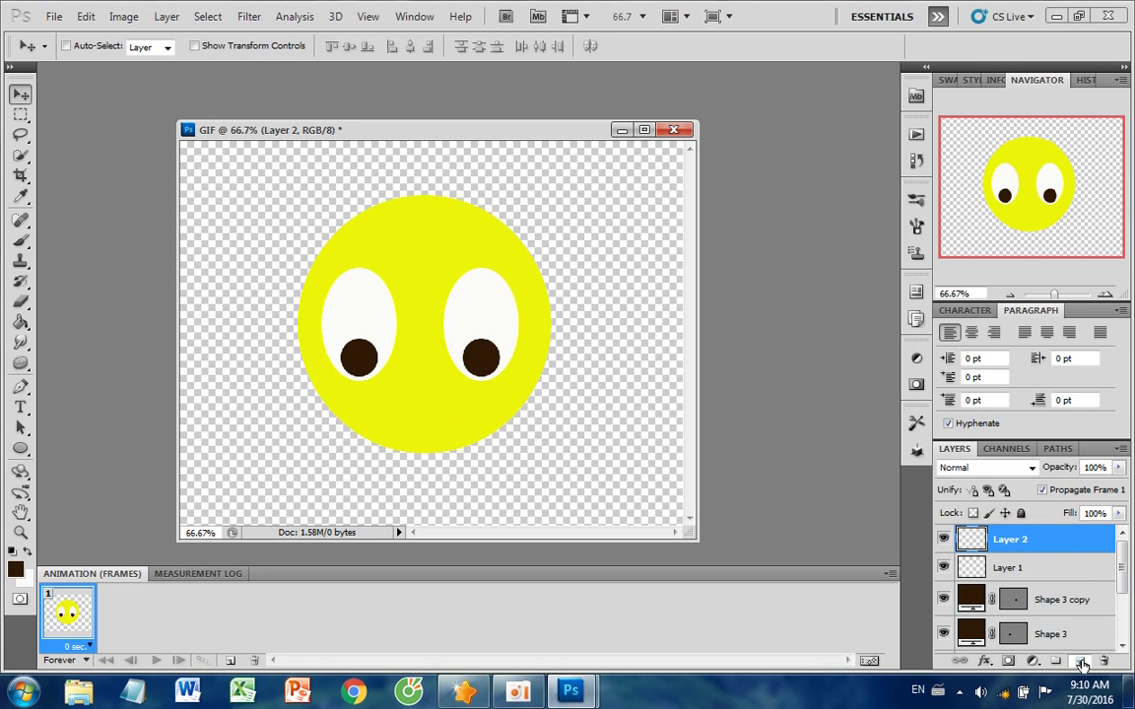
{"action": "left_click", "coordinate": [1081, 662]}
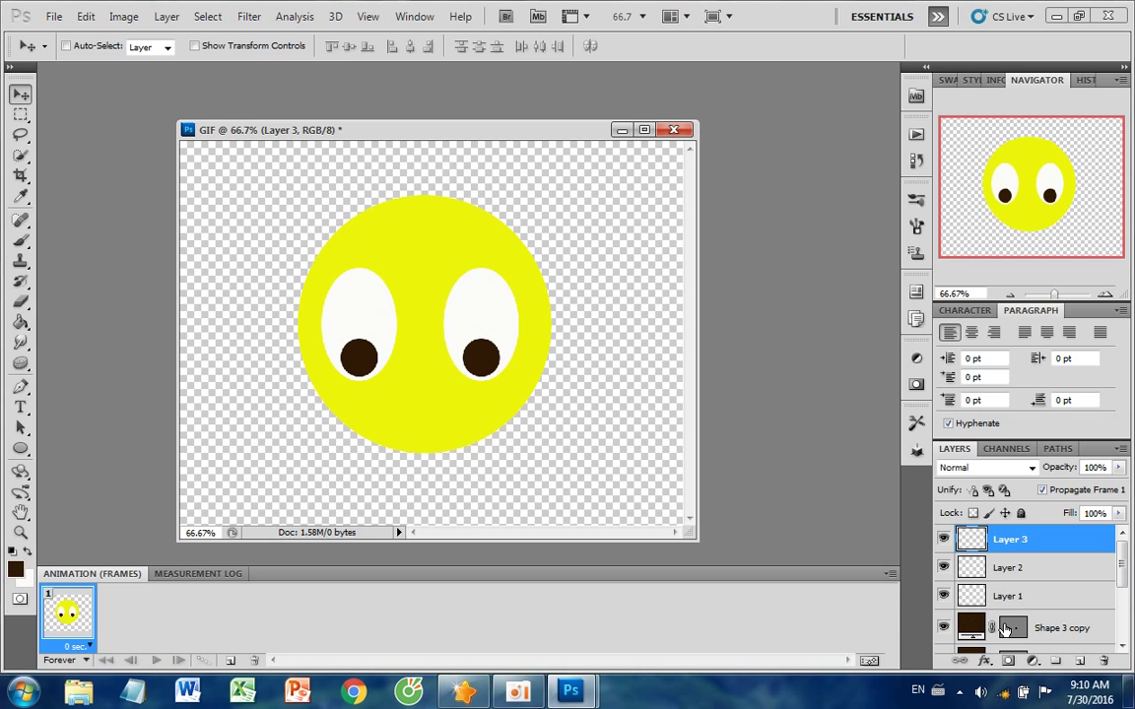
Put the Shape 3 copy layer into a new layer group.
{"action": "left_click", "coordinate": [1060, 628]}
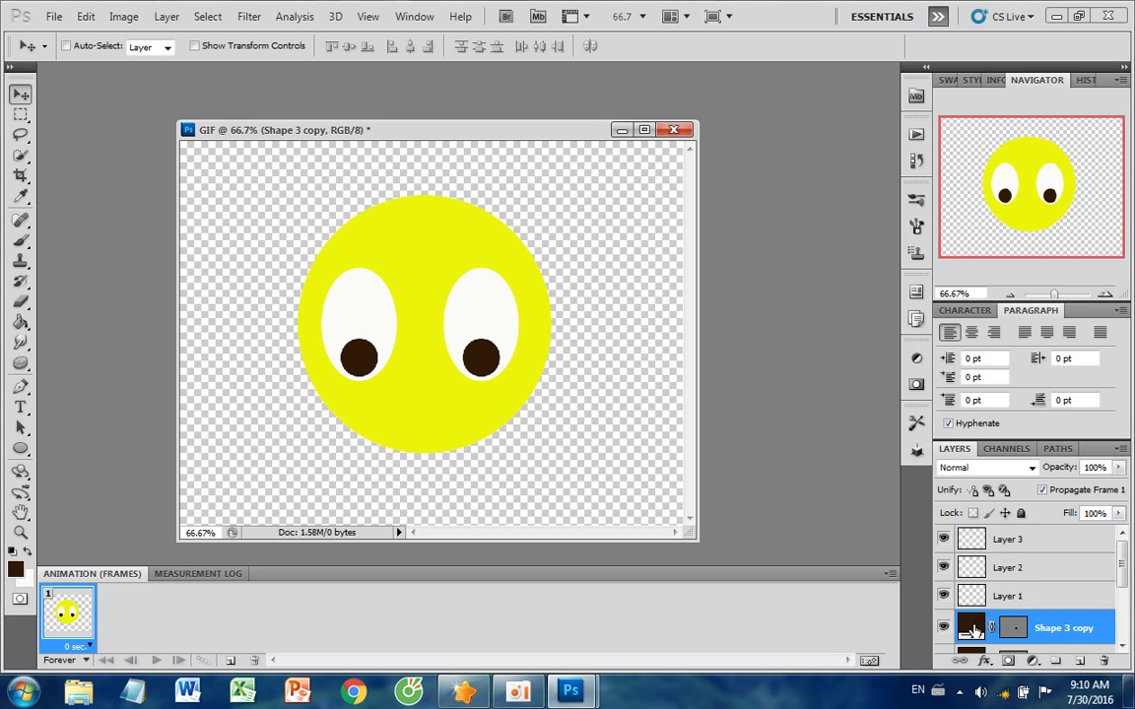
{"action": "left_click_drag", "start_coordinate": [973, 631], "coordinate": [1056, 662]}
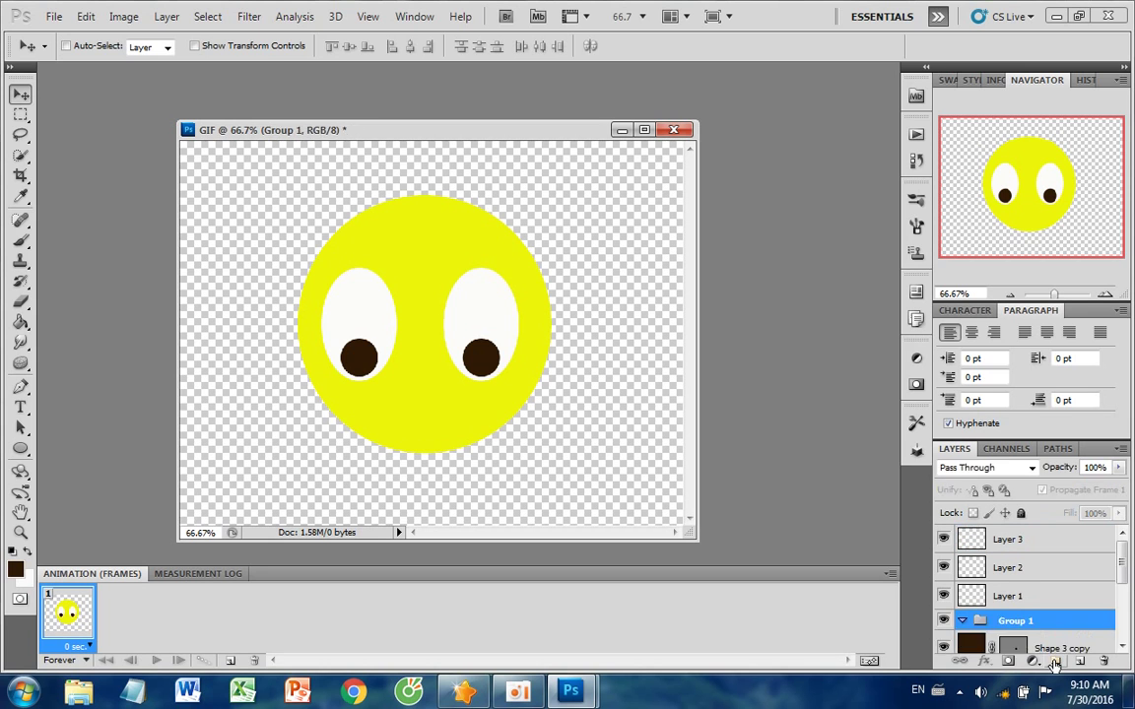
Move the Shape 3 copy and Shape 3 pupil layers together into Group 1.
{"action": "scroll", "coordinate": [1040, 616], "scroll_direction": "down", "scroll_amount": 1}
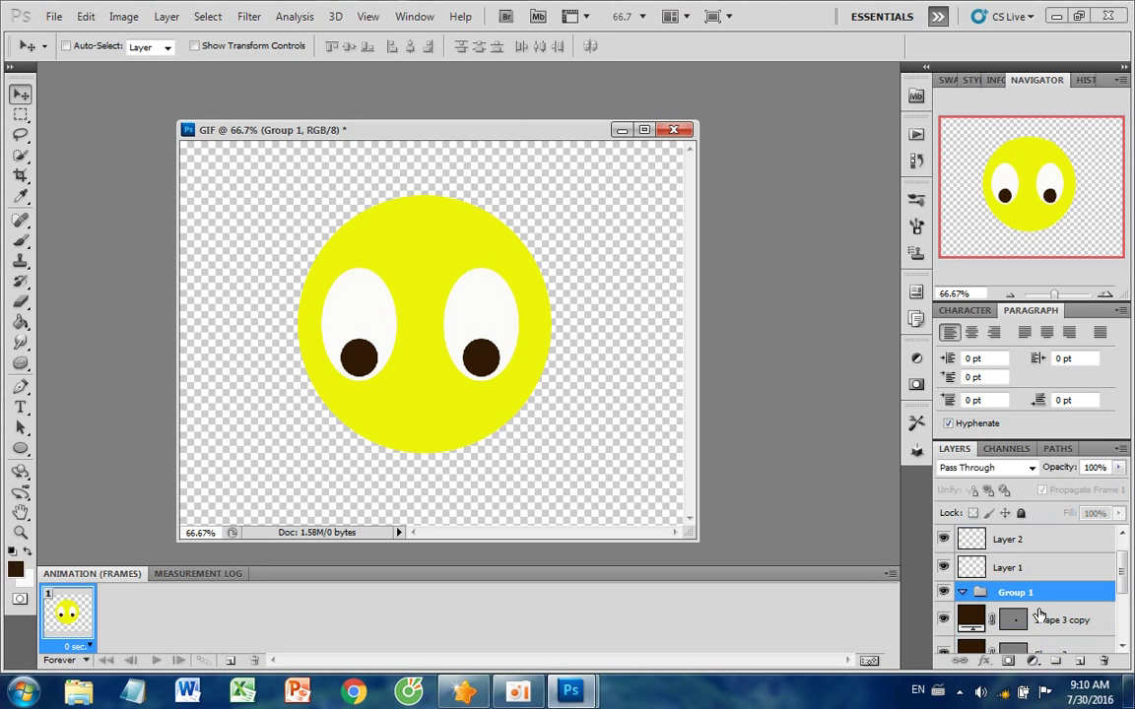
{"action": "scroll", "coordinate": [1037, 618], "scroll_direction": "down", "scroll_amount": 1}
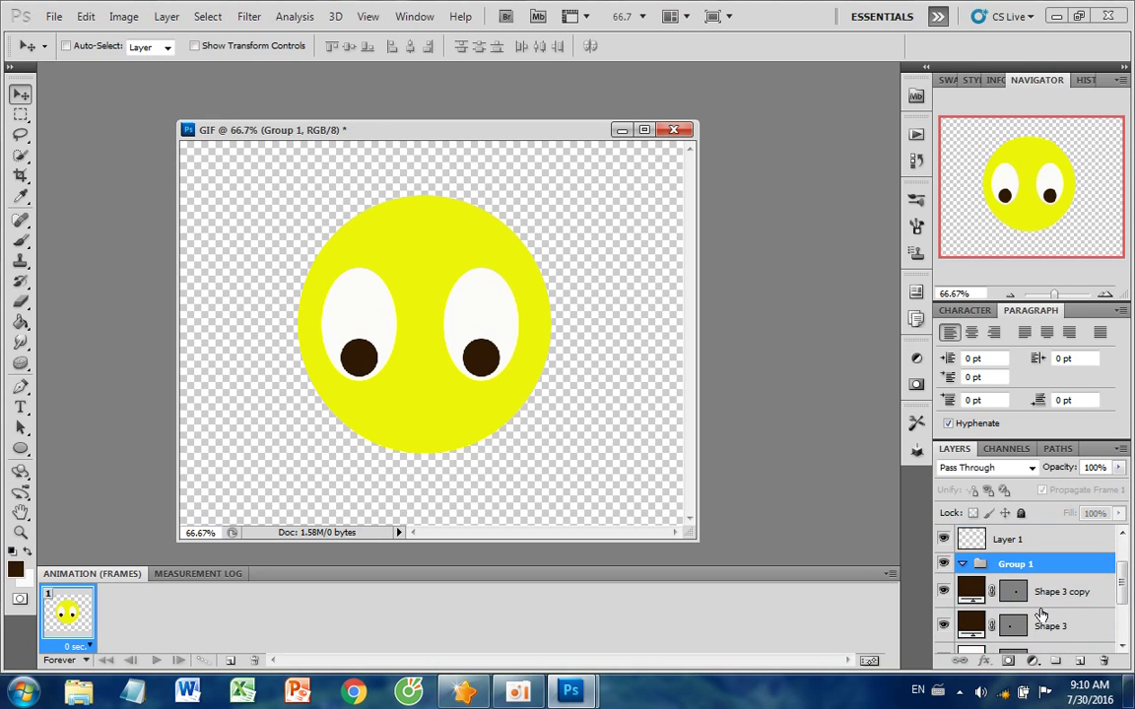
{"action": "left_click", "coordinate": [1054, 592]}
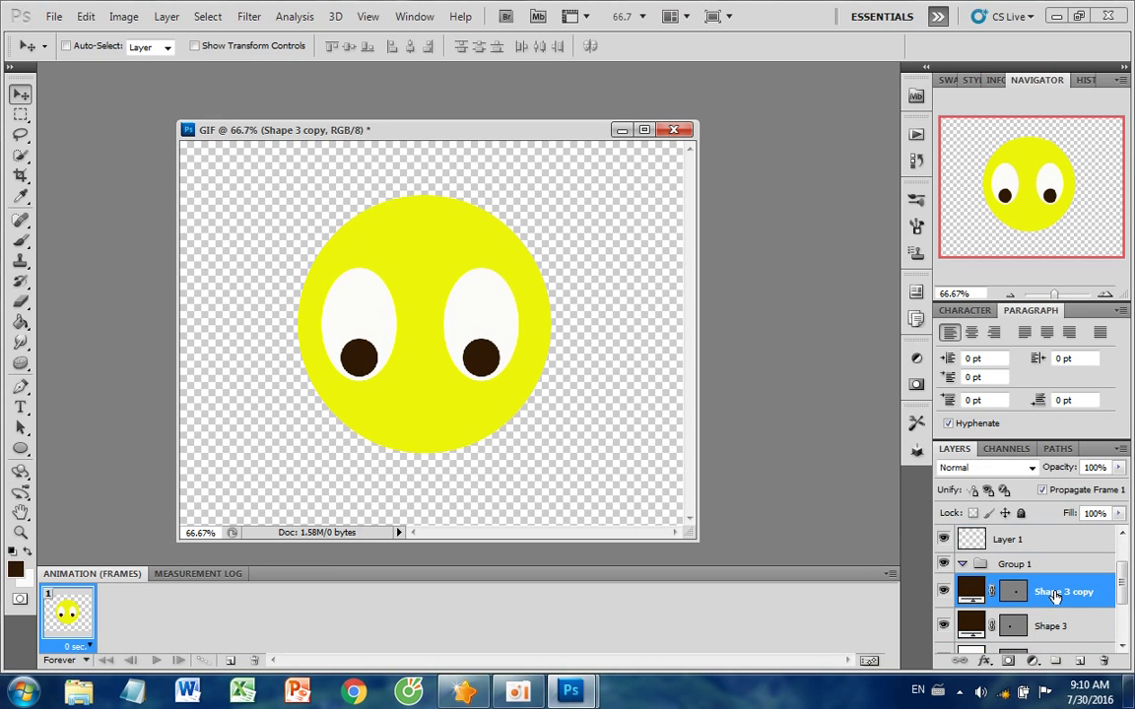
{"action": "left_click", "coordinate": [1052, 627], "text": "shift"}
{"action": "left_click_drag", "start_coordinate": [1051, 609], "coordinate": [1041, 572]}
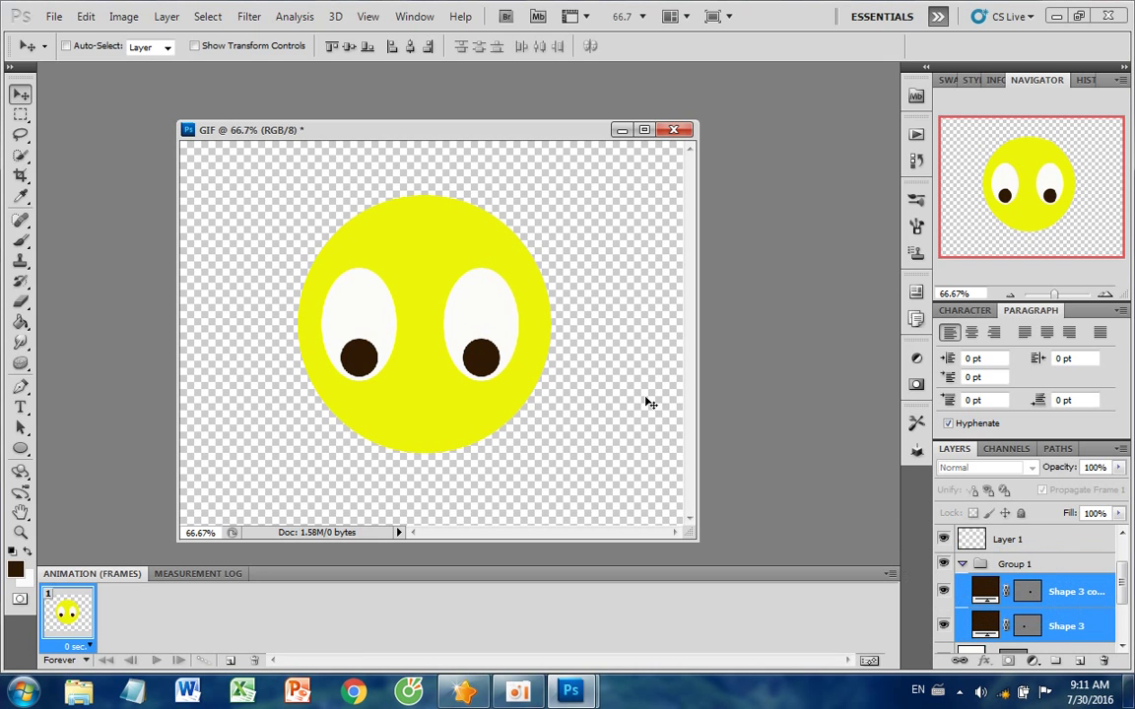
Shift both pupils together slightly up and to the left inside the white eyes.
{"action": "left_click_drag", "start_coordinate": [483, 361], "coordinate": [487, 308]}
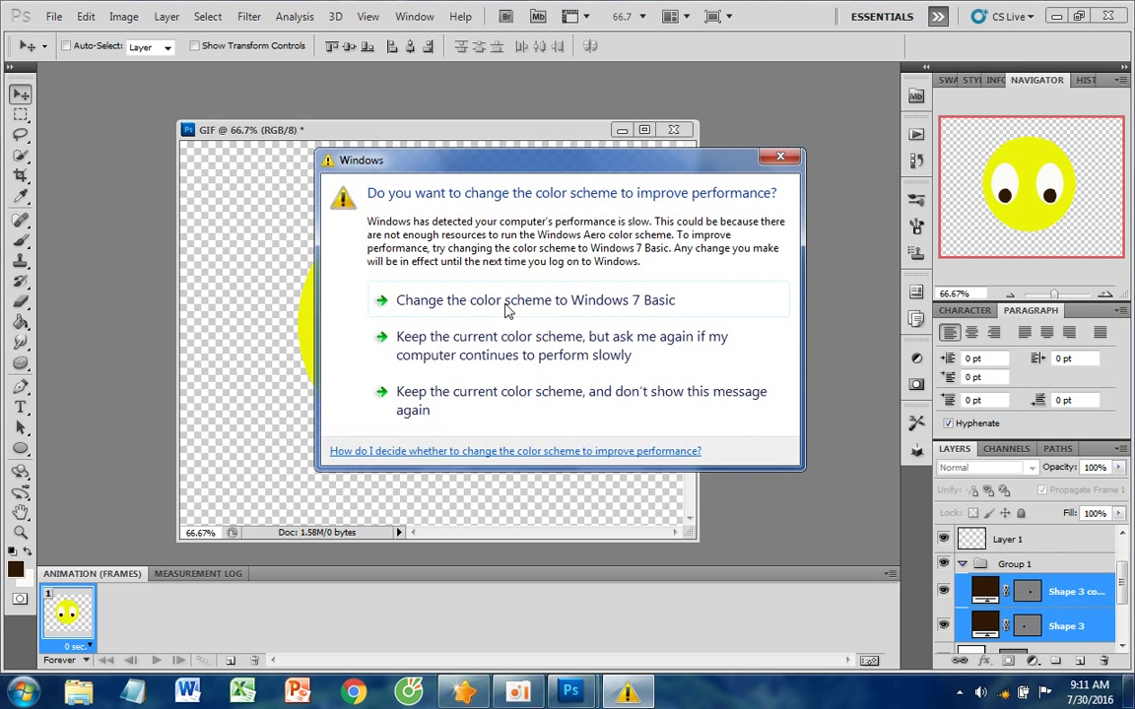
{"action": "left_click", "coordinate": [780, 157]}
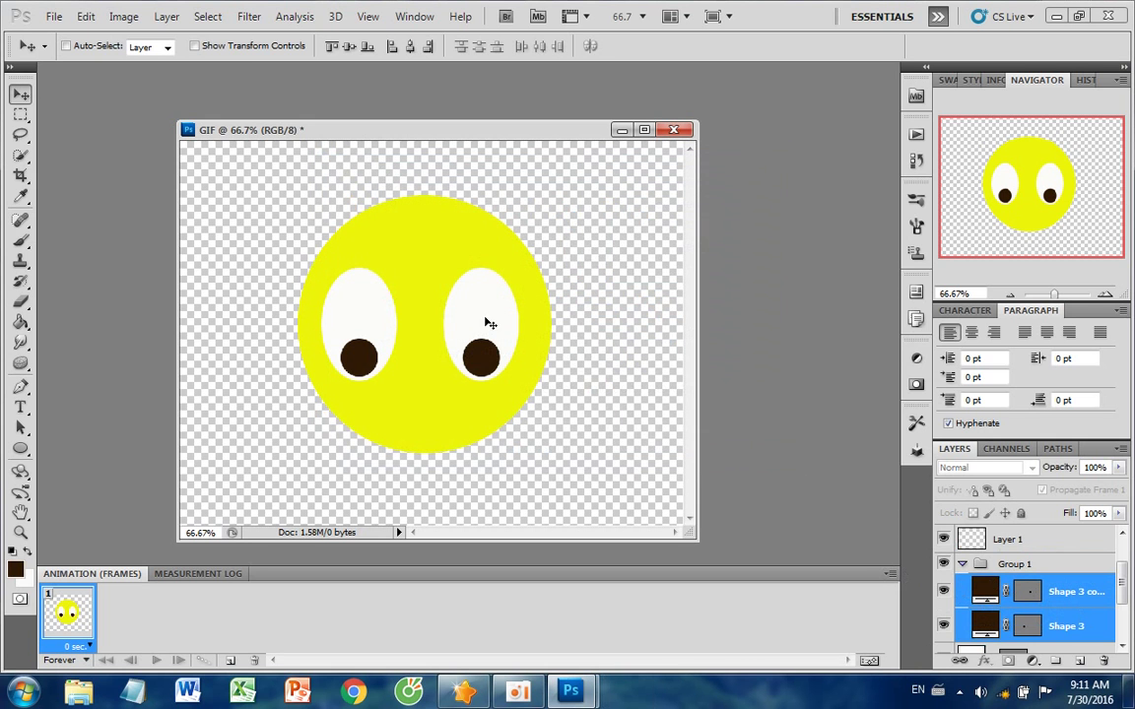
{"action": "mouse_move", "coordinate": [486, 356]}
{"action": "left_mouse_down"}
{"action": "mouse_move", "coordinate": [487, 307]}
{"action": "mouse_move", "coordinate": [487, 349]}
{"action": "left_mouse_up"}
{"action": "left_click_drag", "start_coordinate": [483, 352], "coordinate": [475, 341]}
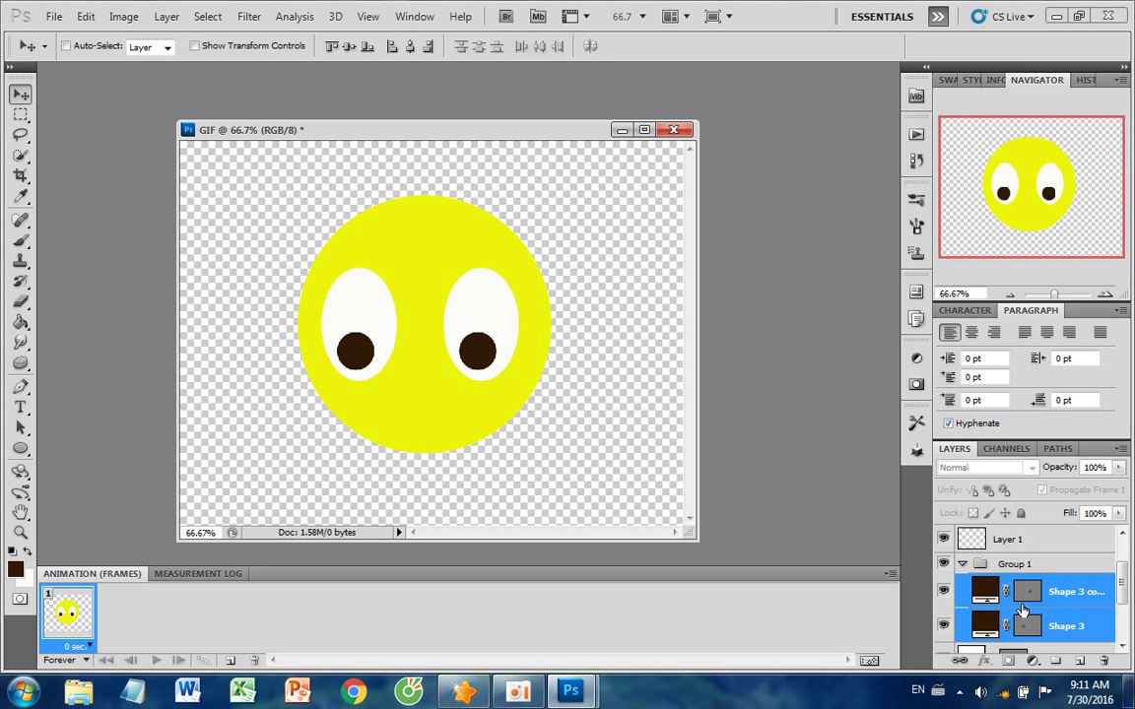
On Layer 1, draw a closed crescent smile path below the eyes with the Pen tool, its right end raised higher.
{"action": "left_click", "coordinate": [1000, 541]}
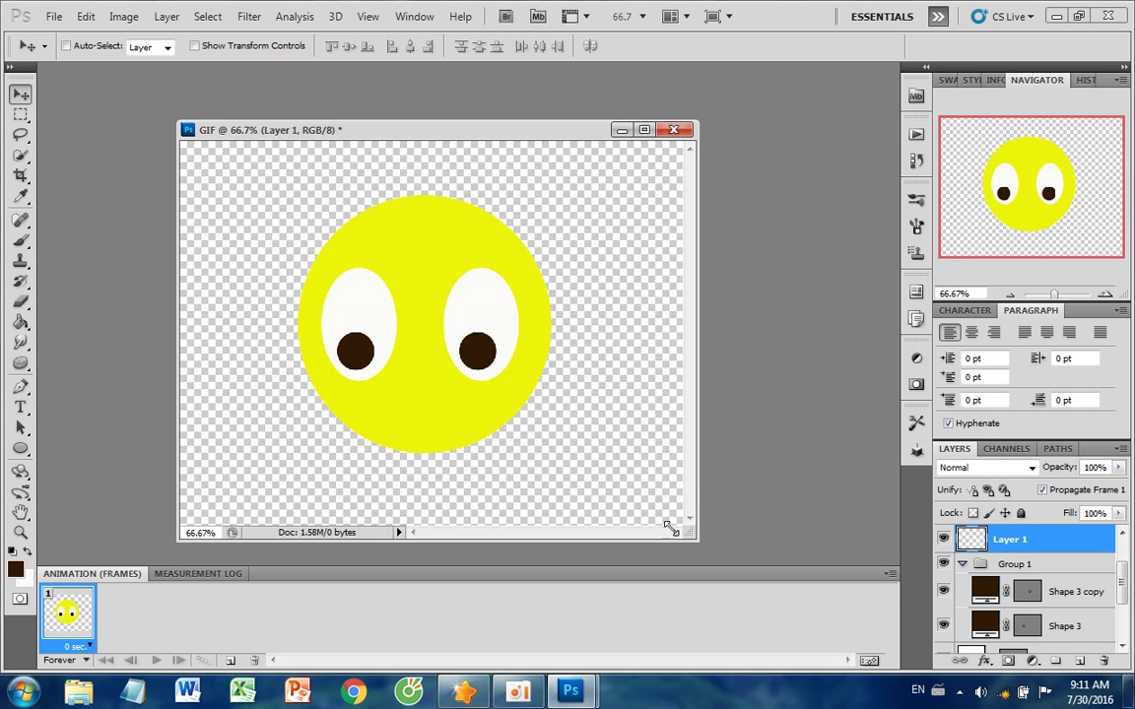
{"action": "left_click", "coordinate": [20, 387]}
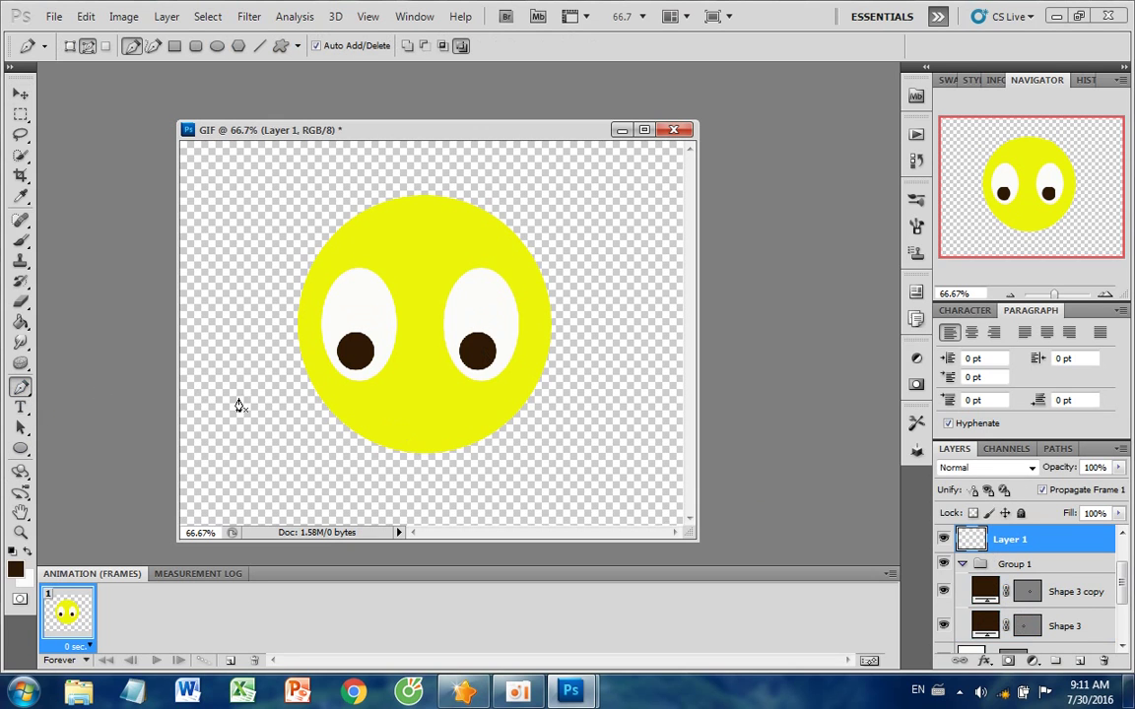
{"action": "left_click", "coordinate": [357, 411]}
{"action": "left_click_drag", "start_coordinate": [513, 394], "coordinate": [556, 316]}
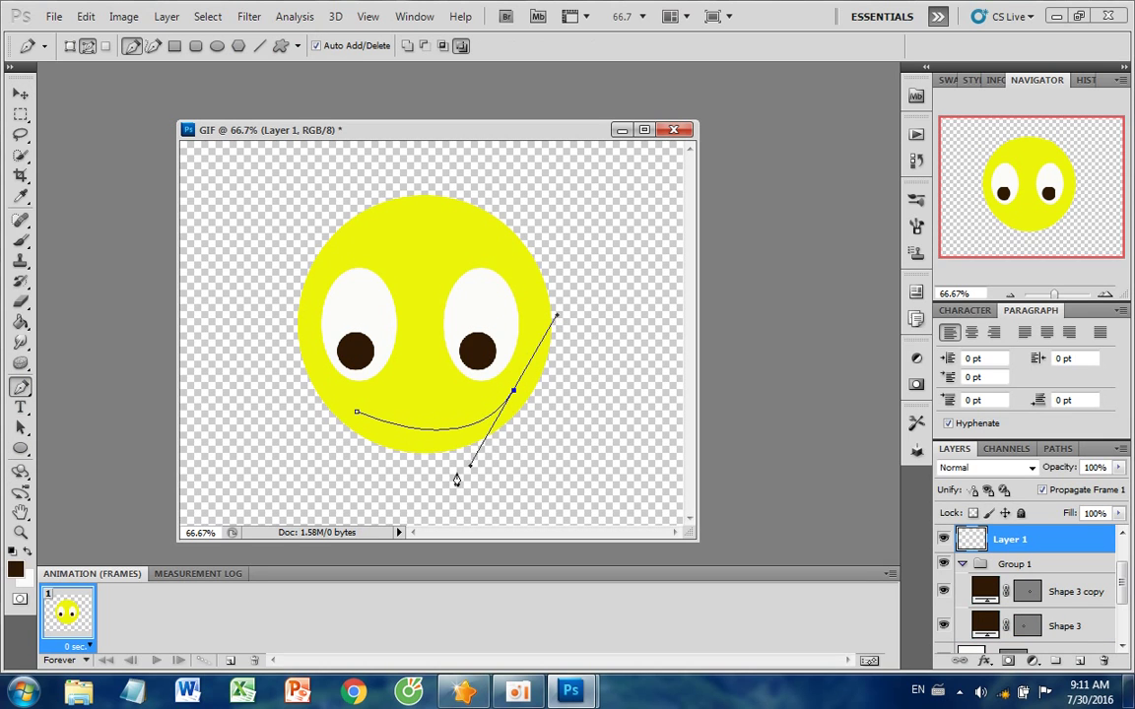
{"action": "left_click", "coordinate": [513, 393]}
{"action": "left_click_drag", "start_coordinate": [357, 414], "coordinate": [280, 392]}
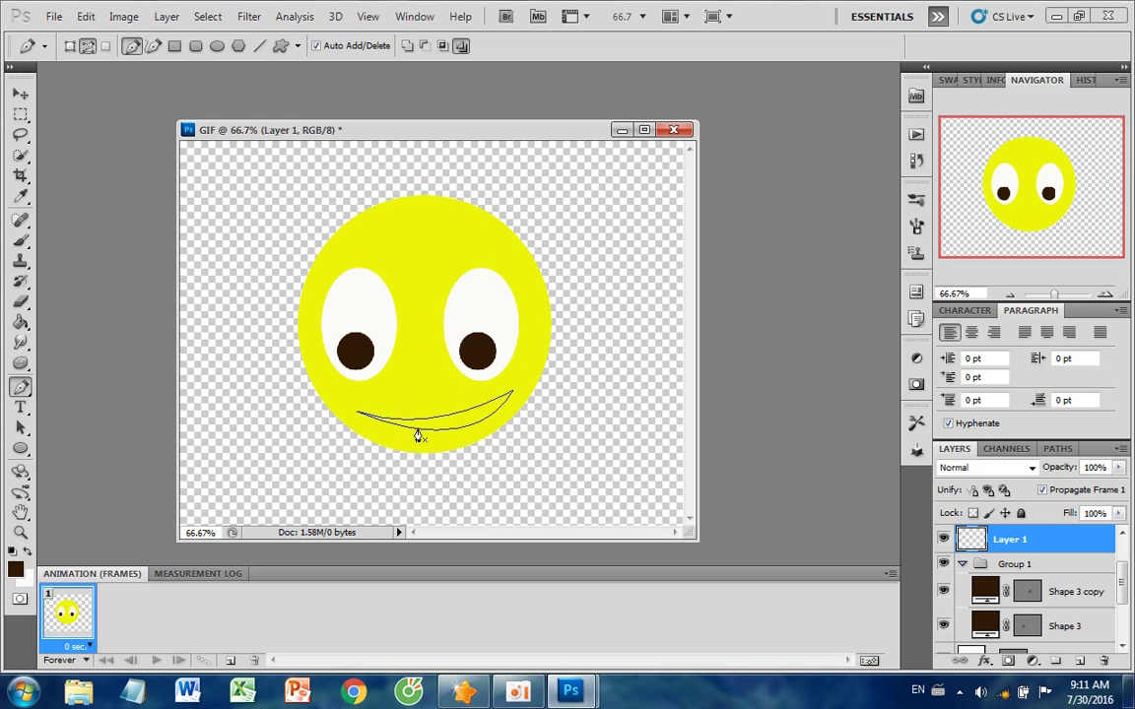
Convert the smile path into a new anti-aliased selection with a 0-pixel feather radius.
{"action": "right_click", "coordinate": [437, 431]}
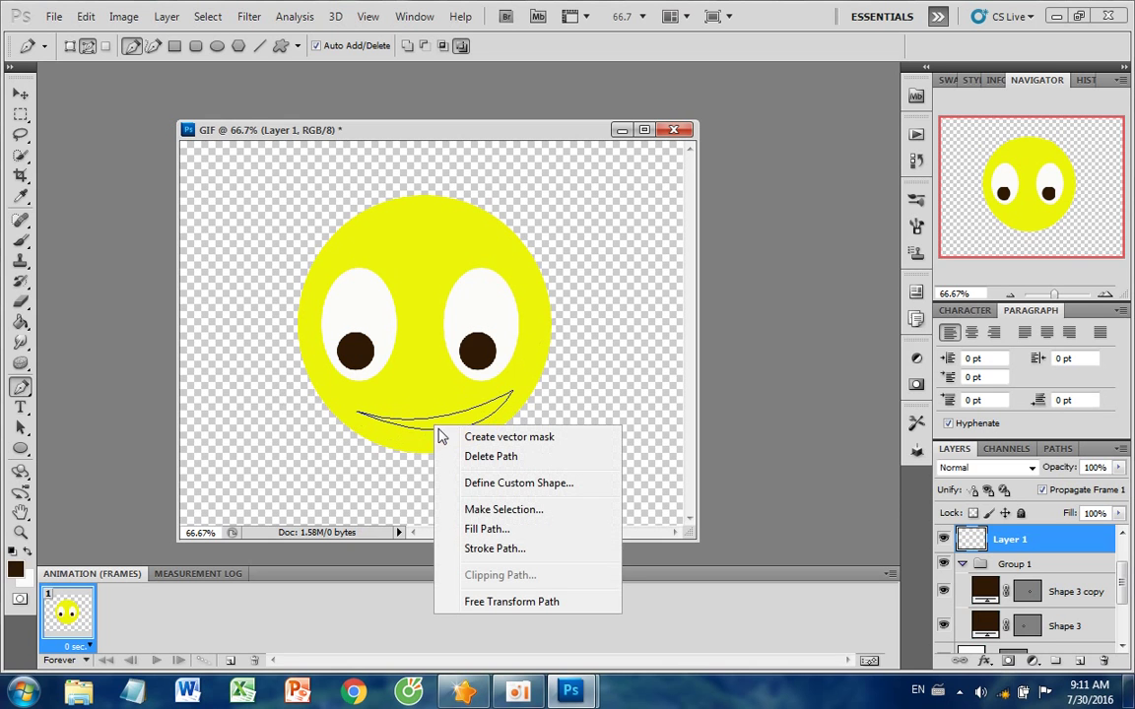
{"action": "left_click", "coordinate": [493, 514]}
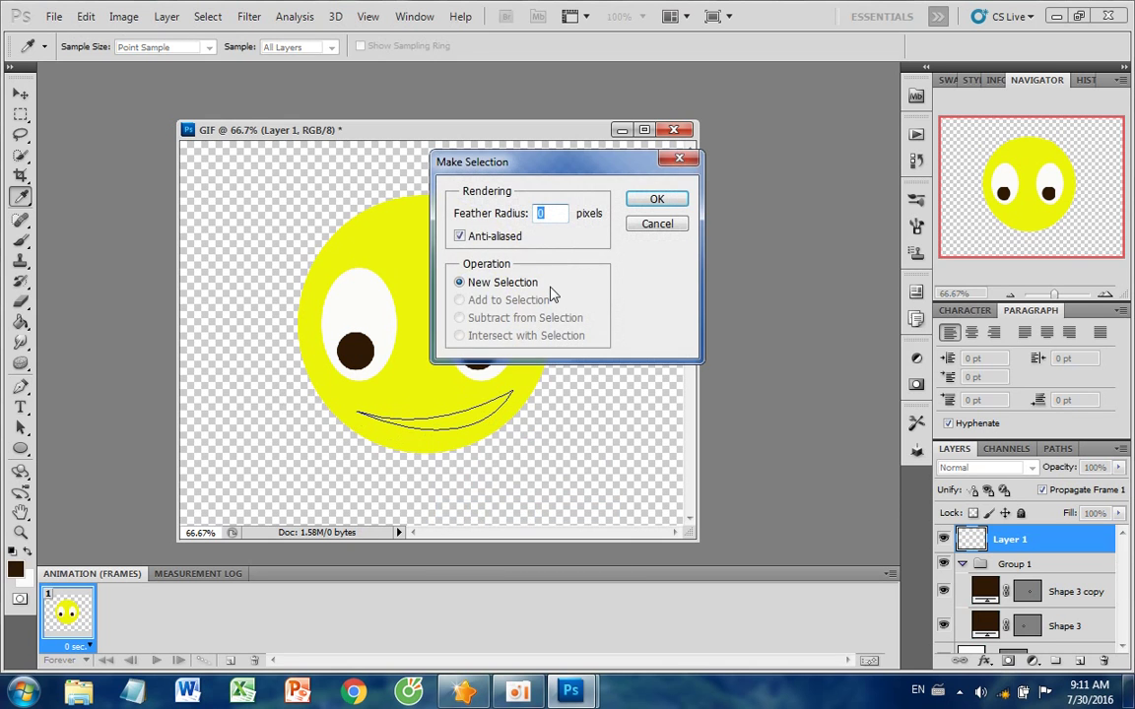
{"action": "left_click", "coordinate": [653, 197]}
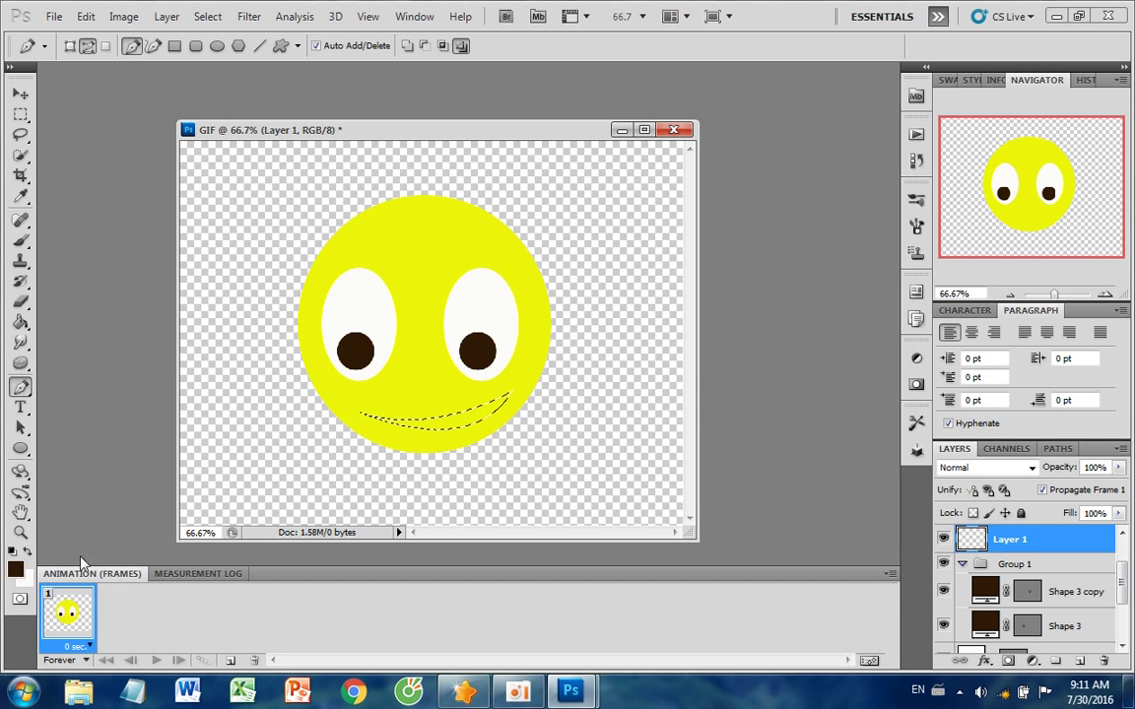
Set the foreground colour to orange dc6d06, fill the smile selection on Layer 1 with it, and deselect.
{"action": "left_click", "coordinate": [16, 569]}
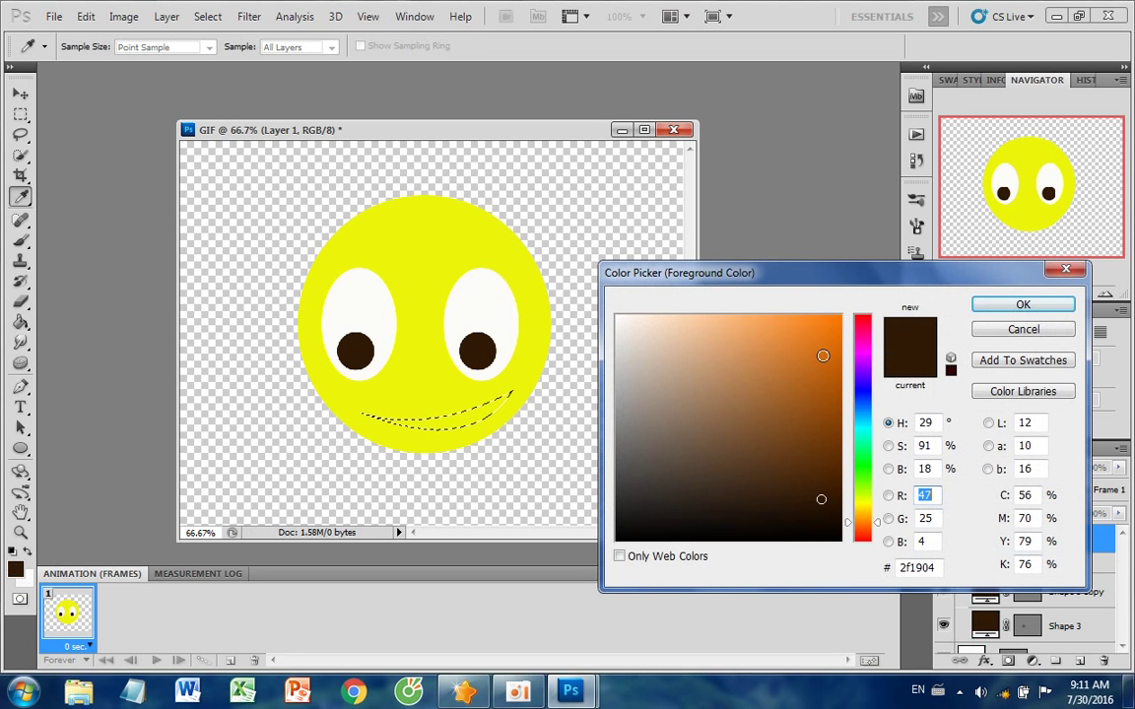
{"action": "left_click", "coordinate": [834, 346]}
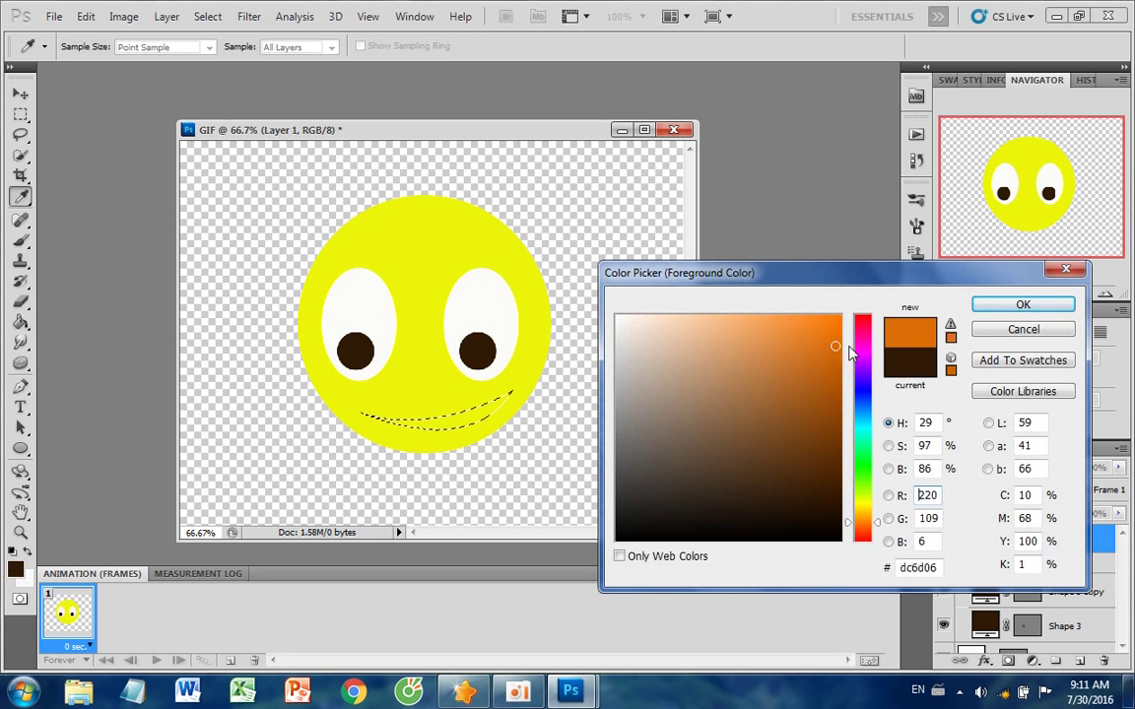
{"action": "left_click", "coordinate": [1021, 304]}
{"action": "key", "text": "p"}
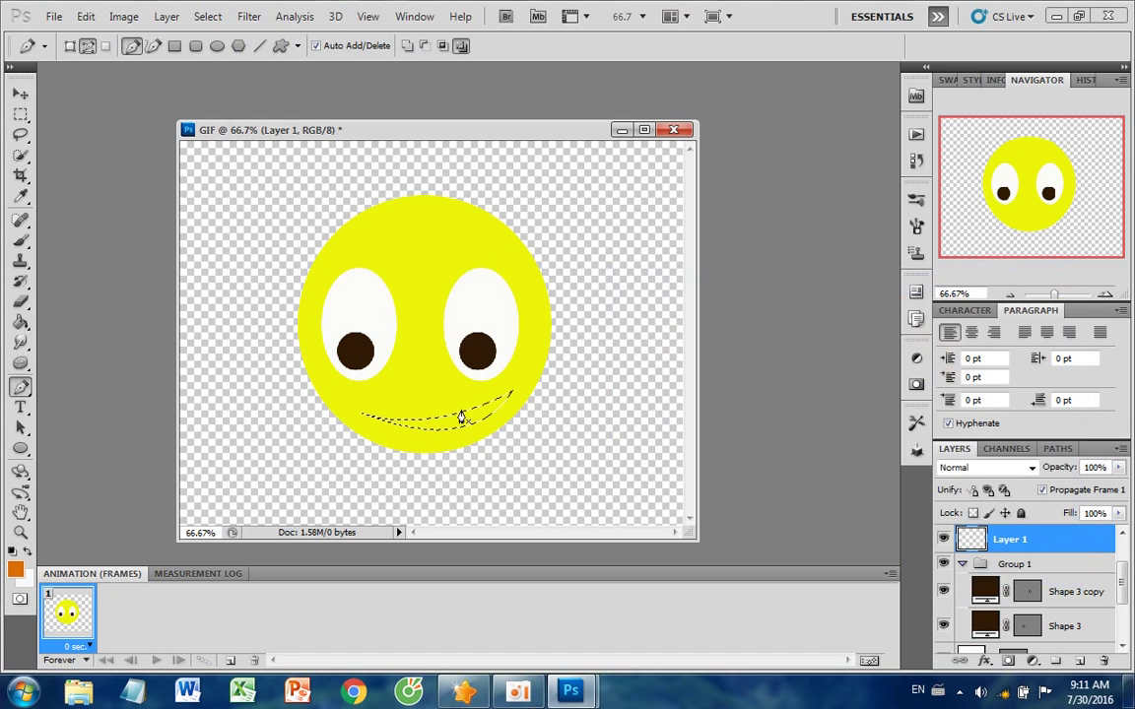
{"action": "left_click", "coordinate": [19, 320]}
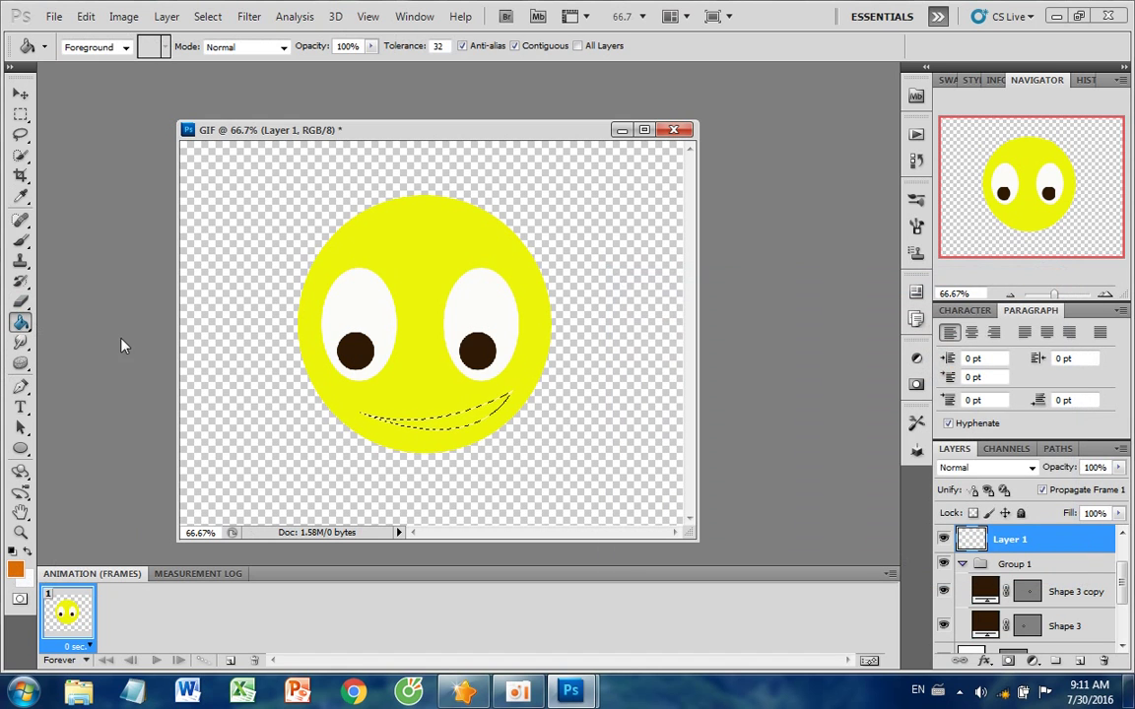
{"action": "right_click", "coordinate": [470, 416]}
{"action": "left_click", "coordinate": [439, 418]}
{"action": "left_click", "coordinate": [455, 422]}
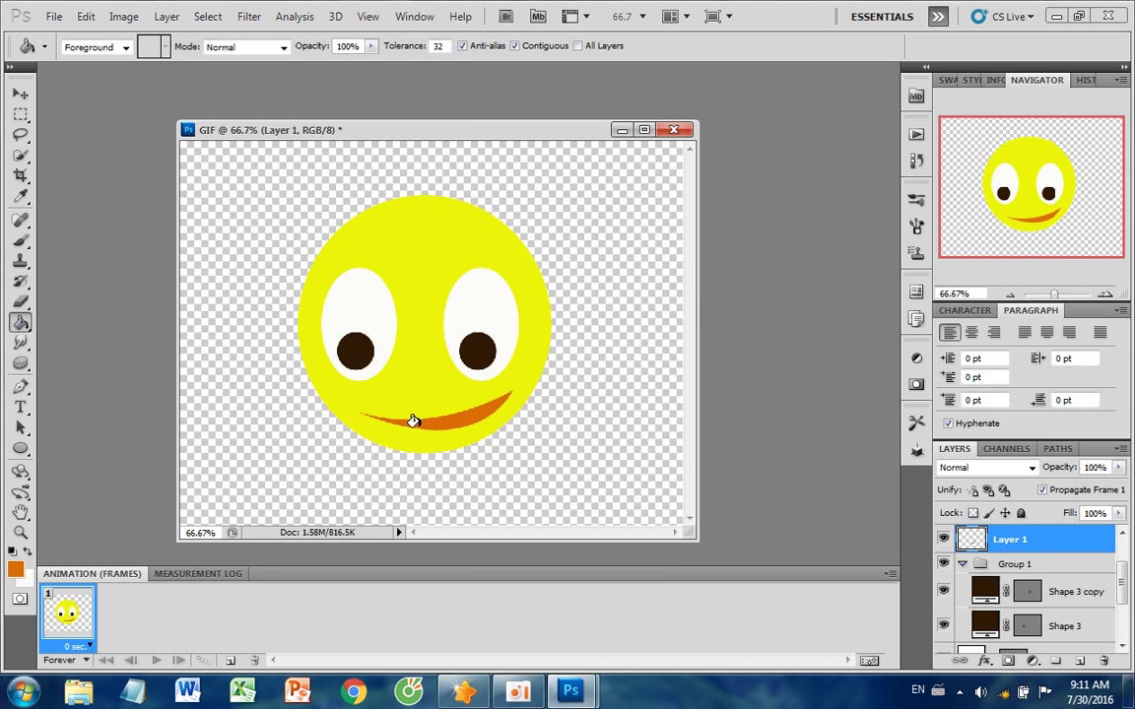
{"action": "key", "text": "ctrl+j"}
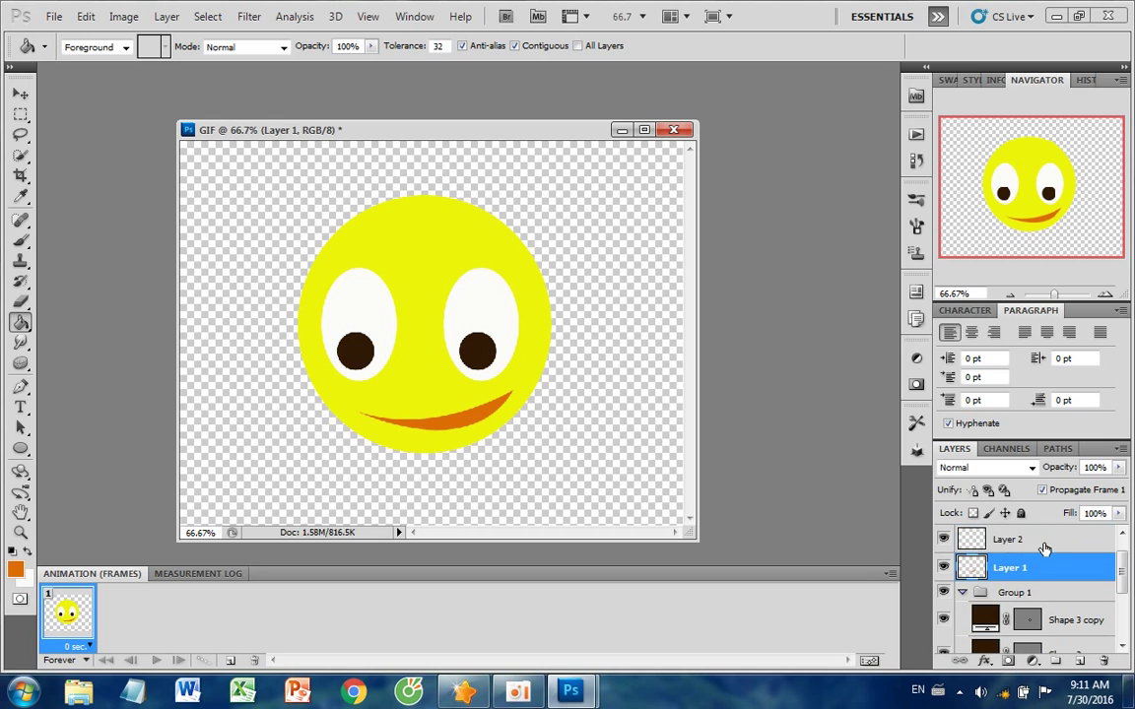
Make Layer 2 the active layer and hide the smile on Layer 1.
{"action": "left_click", "coordinate": [1006, 540]}
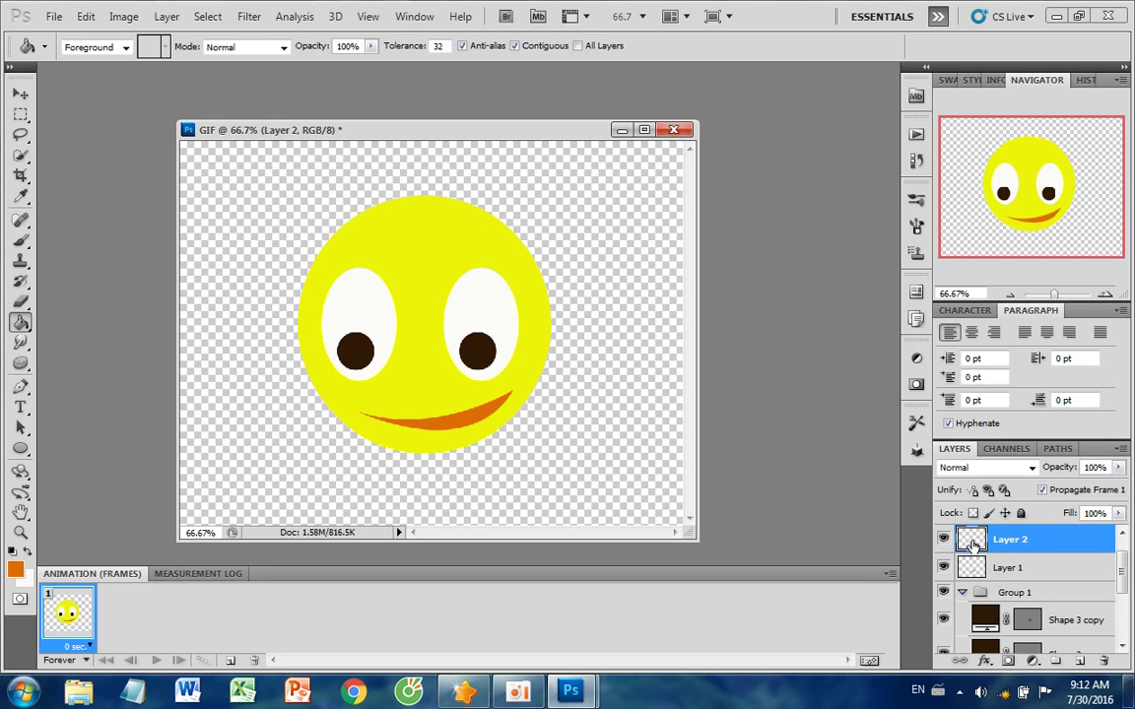
{"action": "left_click", "coordinate": [943, 569]}
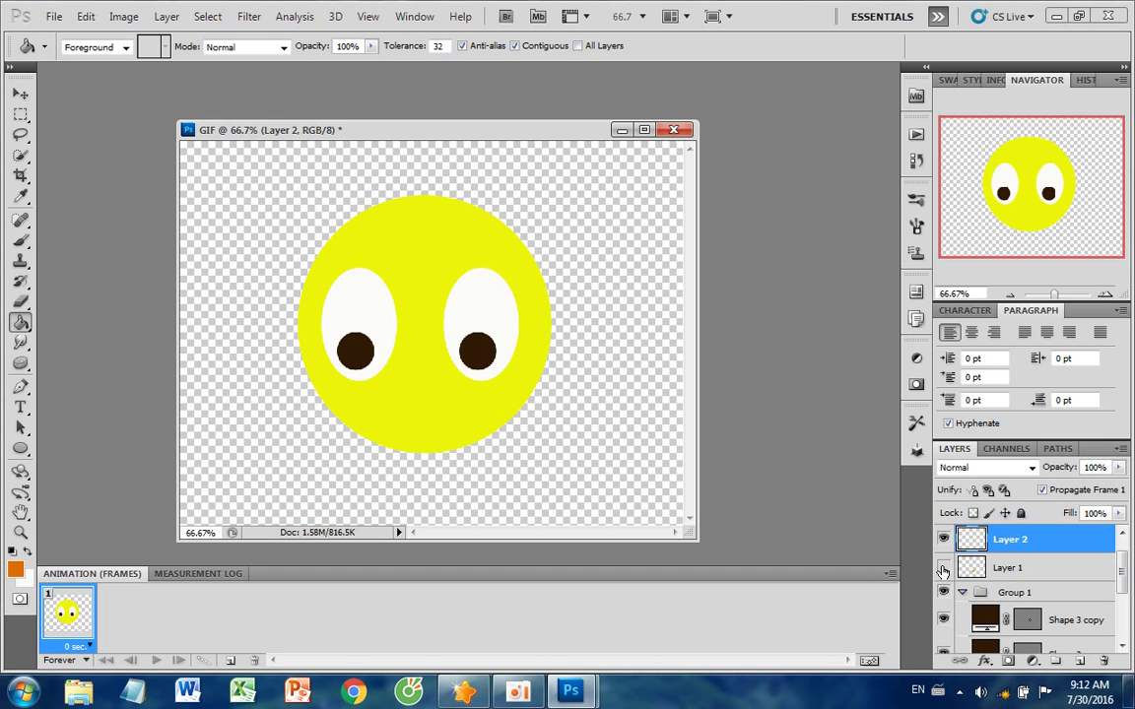
{"action": "left_click", "coordinate": [943, 570]}
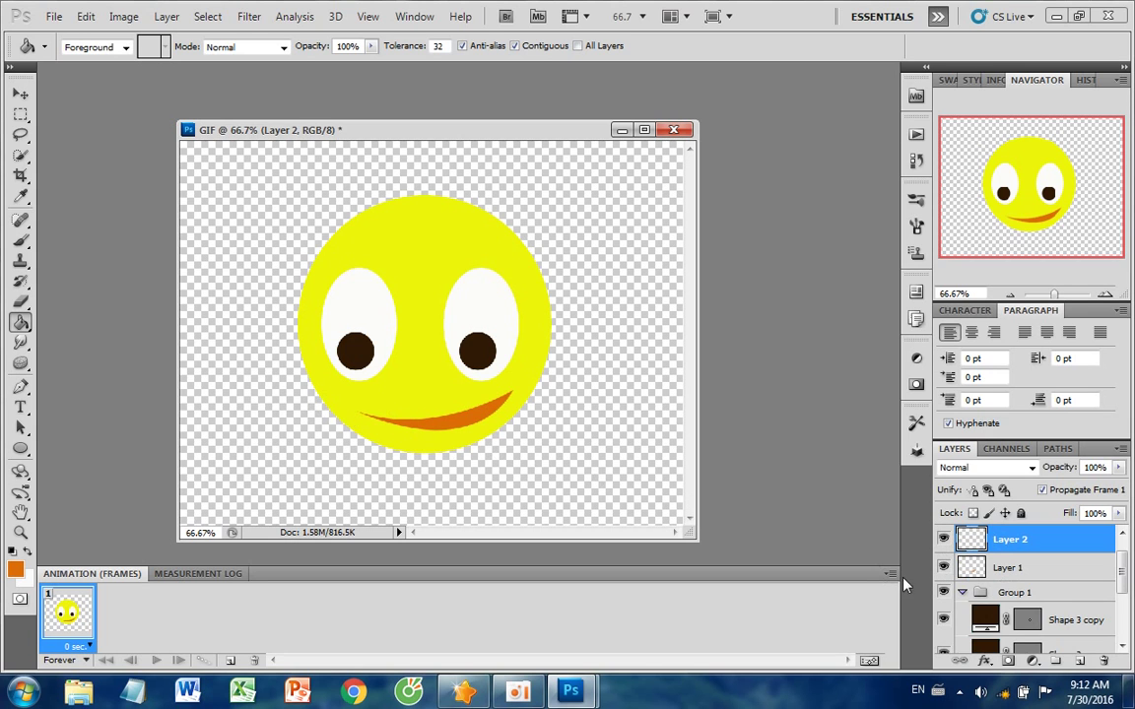
{"action": "left_click", "coordinate": [943, 569]}
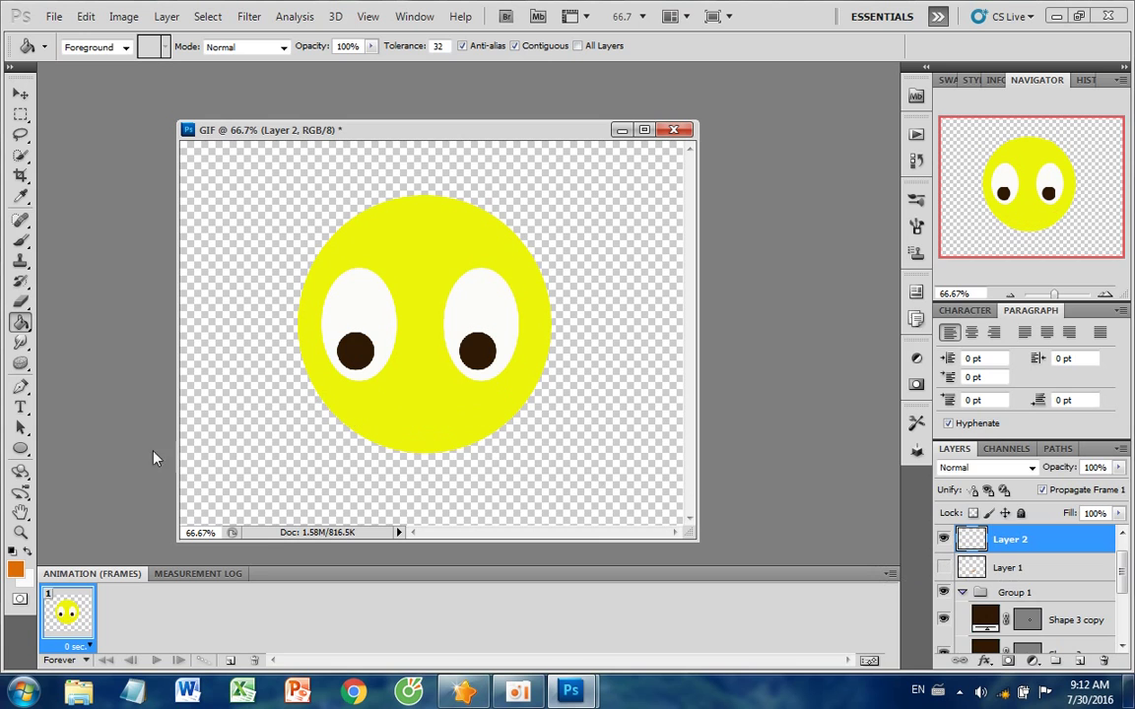
On Layer 2, draw a second closed crescent smile path with the Pen tool, its left end raised higher.
{"action": "left_click", "coordinate": [18, 388]}
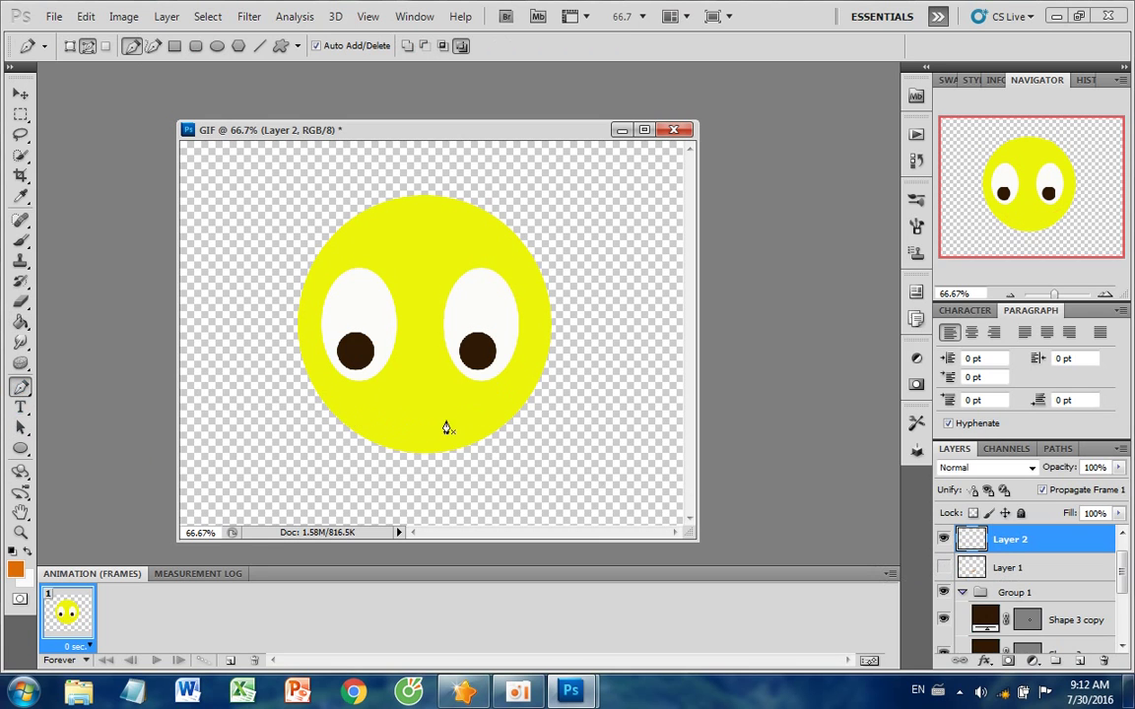
{"action": "left_click", "coordinate": [339, 401]}
{"action": "left_click_drag", "start_coordinate": [494, 414], "coordinate": [633, 361]}
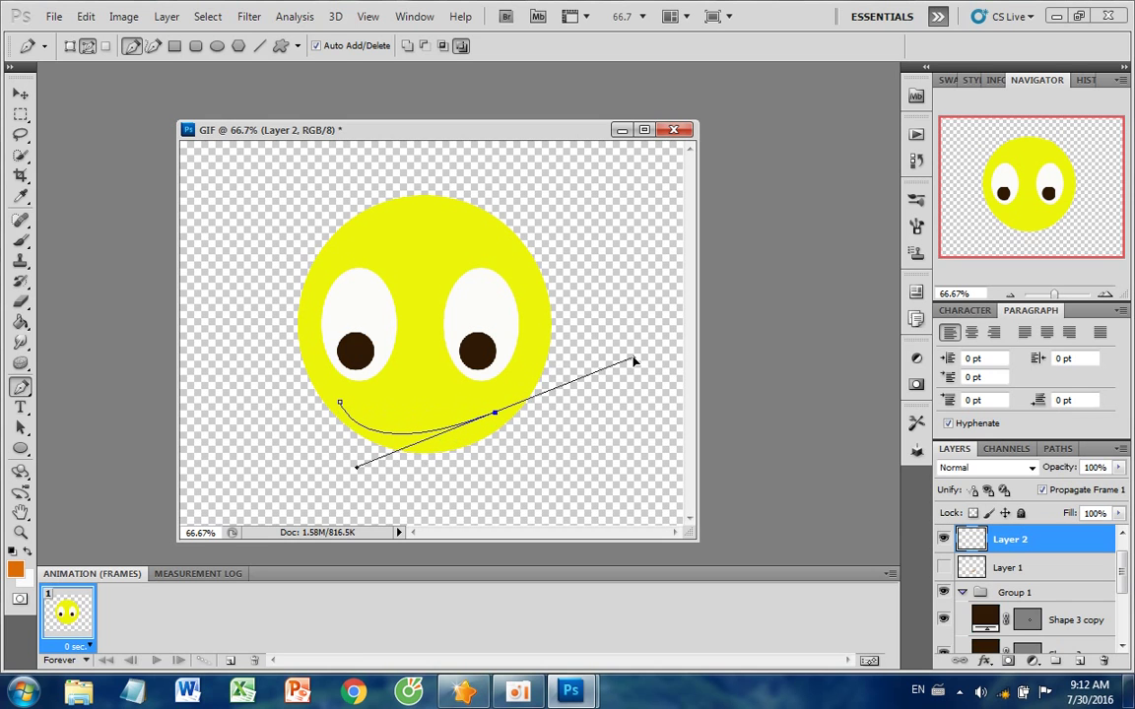
{"action": "left_click_drag", "start_coordinate": [633, 362], "coordinate": [636, 355]}
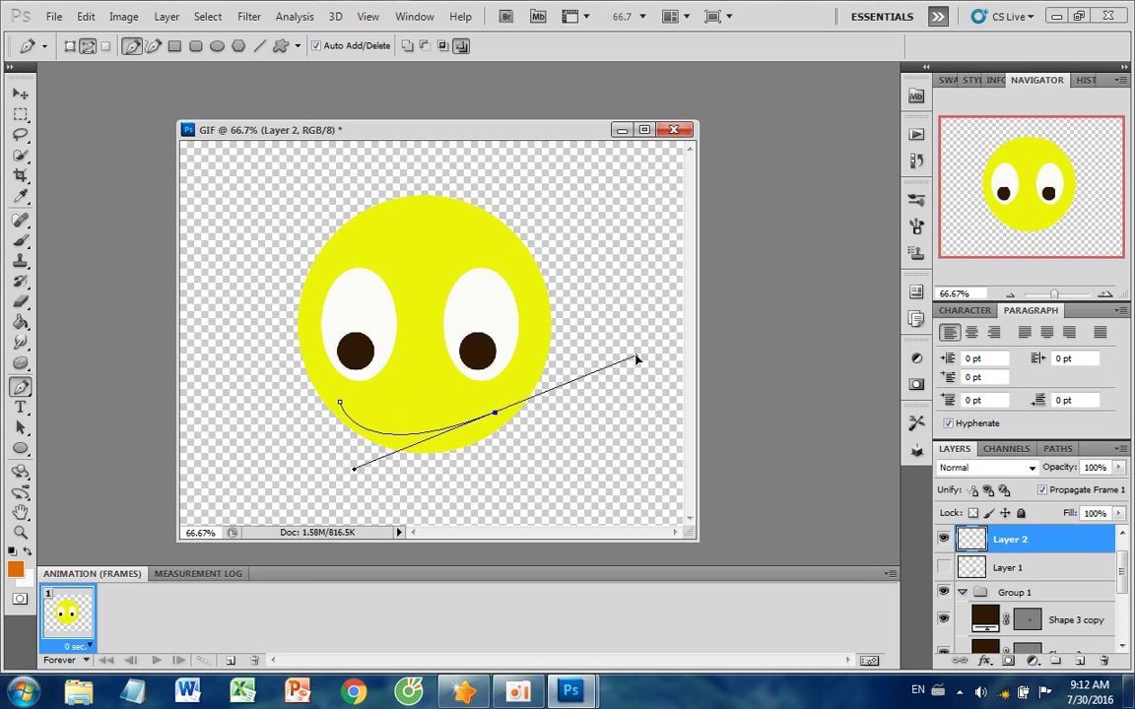
{"action": "left_click", "coordinate": [494, 414], "text": "alt"}
{"action": "left_click_drag", "start_coordinate": [338, 403], "coordinate": [281, 367]}
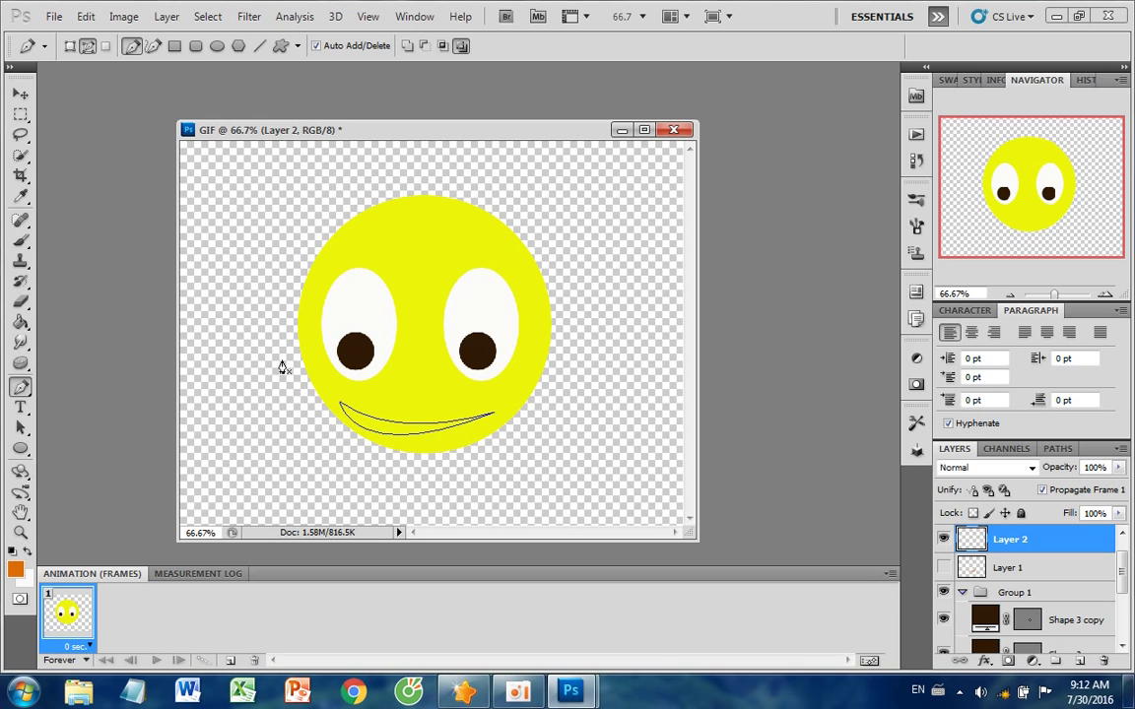
Convert the second smile path to a selection, fill it with the orange foreground colour on Layer 2, and deselect.
{"action": "right_click", "coordinate": [385, 434]}
{"action": "left_click", "coordinate": [453, 511]}
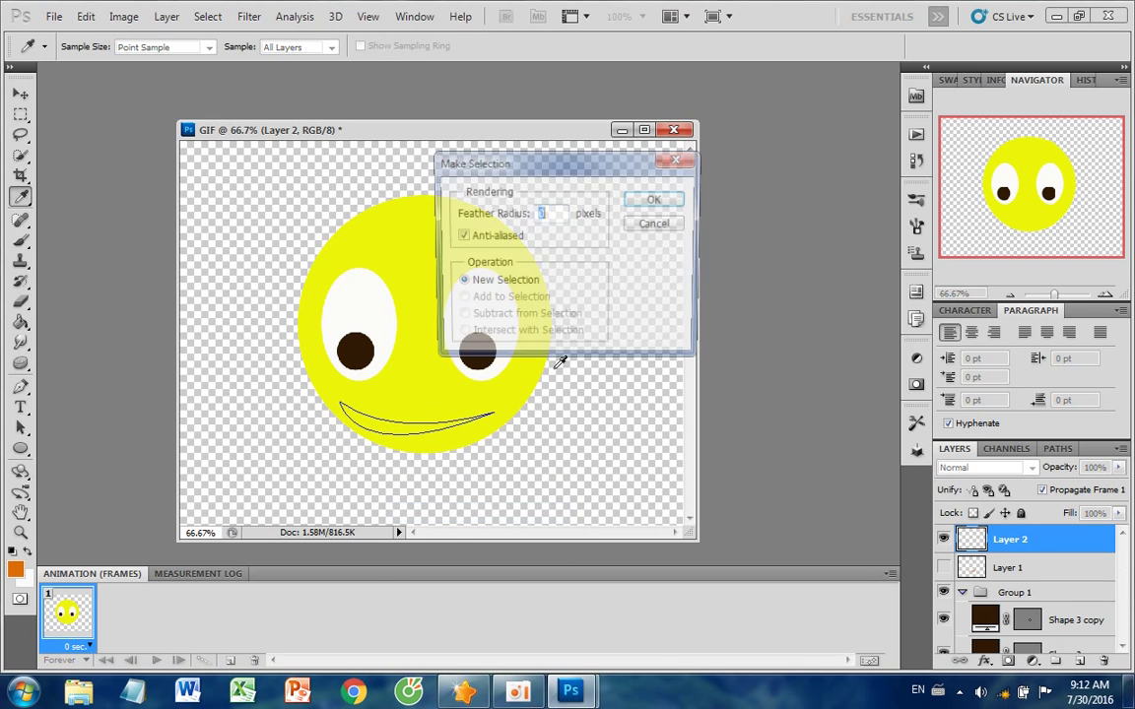
{"action": "left_click", "coordinate": [653, 199]}
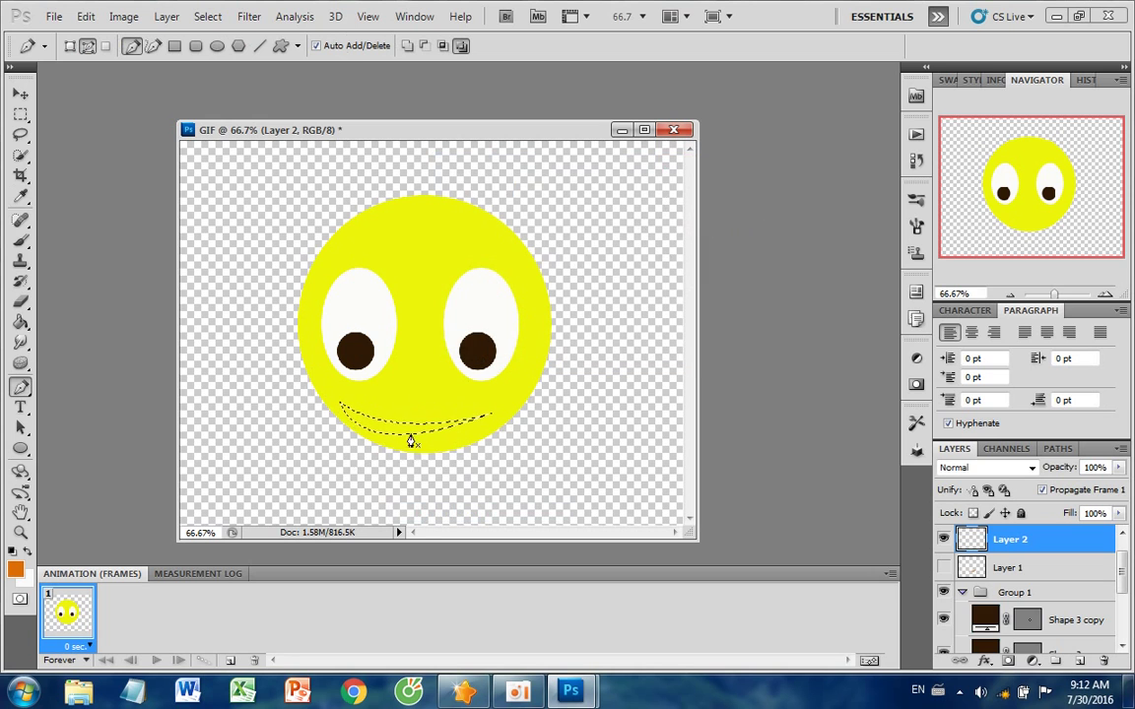
{"action": "left_click", "coordinate": [19, 322]}
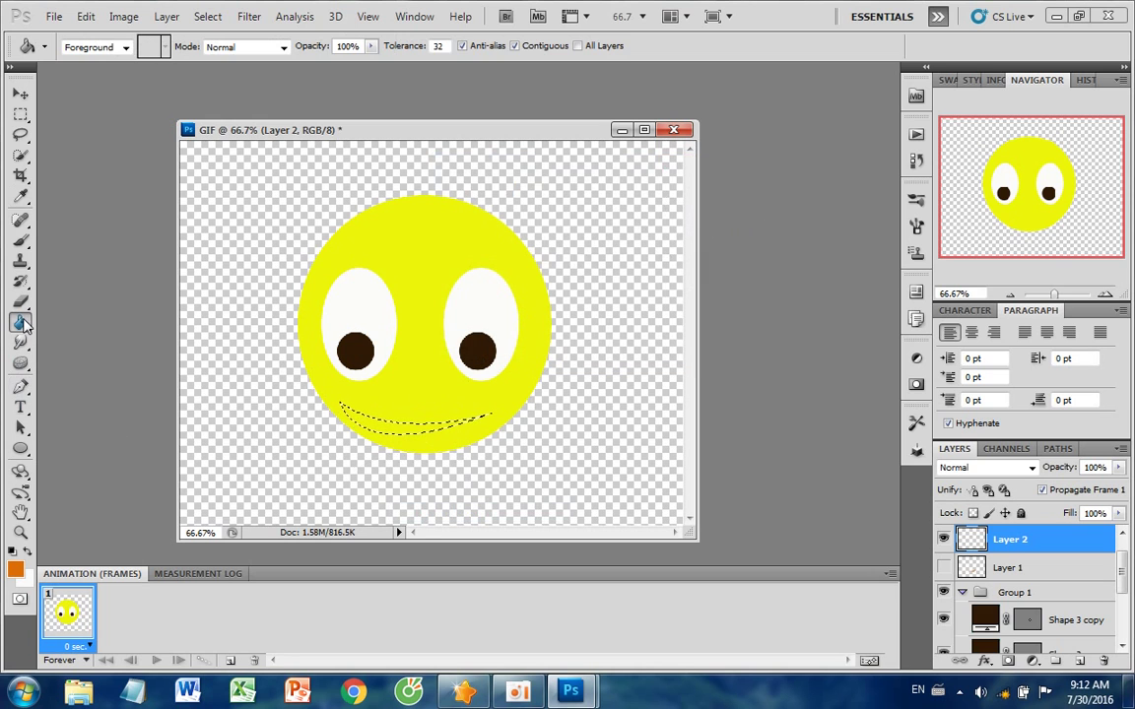
{"action": "left_click", "coordinate": [393, 430]}
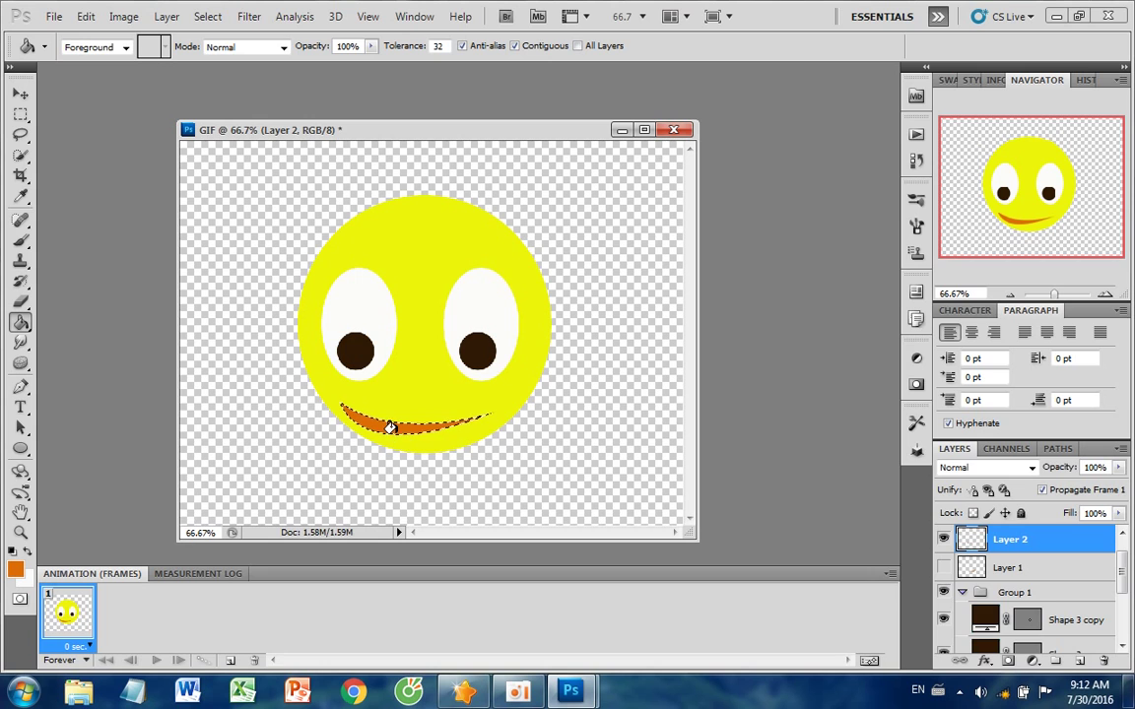
{"action": "key", "text": "ctrl+d"}
Compare the two smiles by toggling their layers, leaving Layer 1 shown and Layer 2 hidden.
{"action": "left_click", "coordinate": [944, 541]}
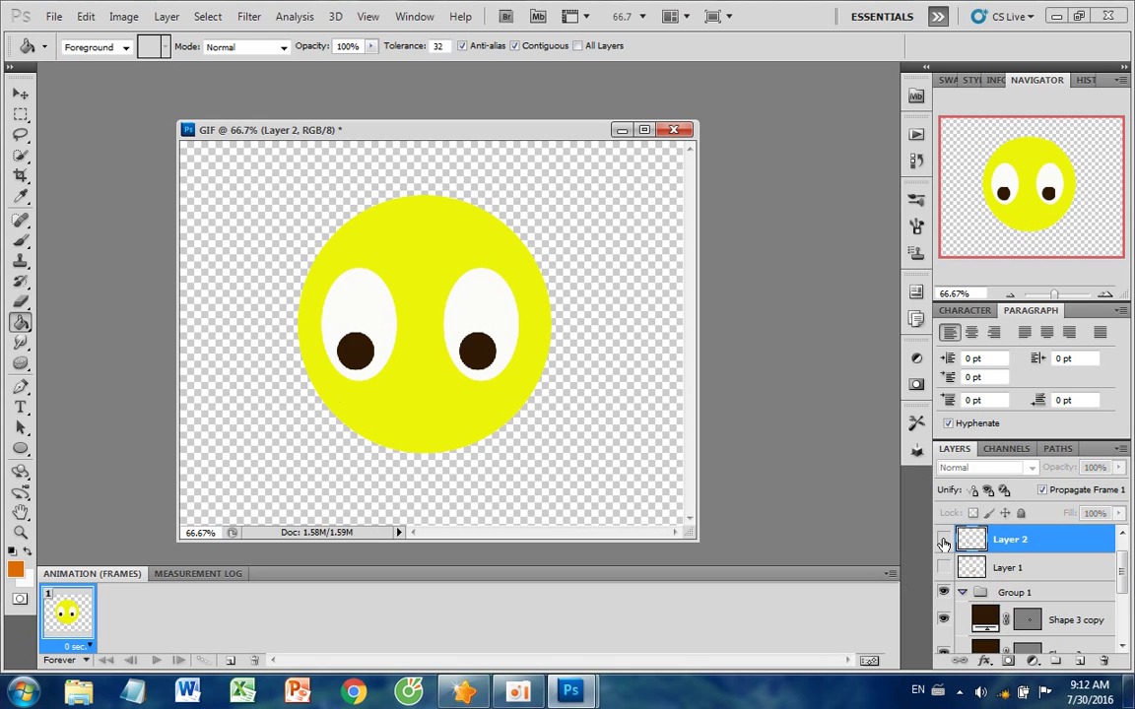
{"action": "left_click", "coordinate": [944, 541]}
{"action": "left_click", "coordinate": [943, 567]}
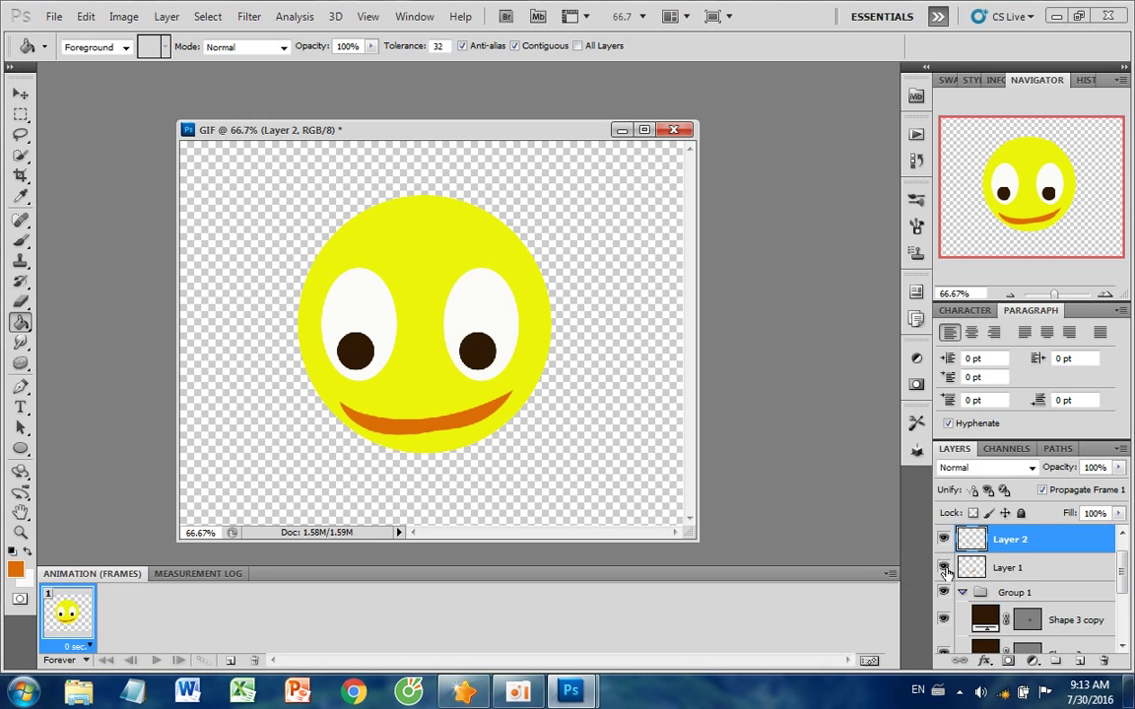
{"action": "left_click", "coordinate": [943, 541]}
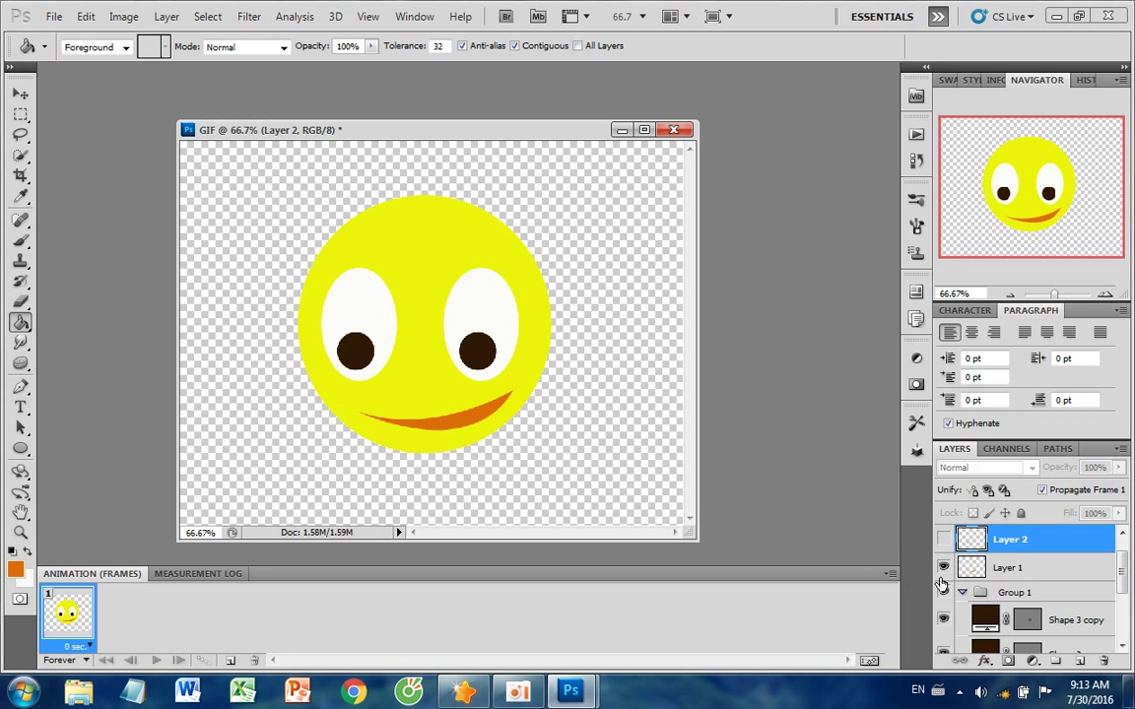
Hide the smiles on Layer 1 and Layer 2, add a new empty layer above them, and make it active.
{"action": "left_click", "coordinate": [944, 541]}
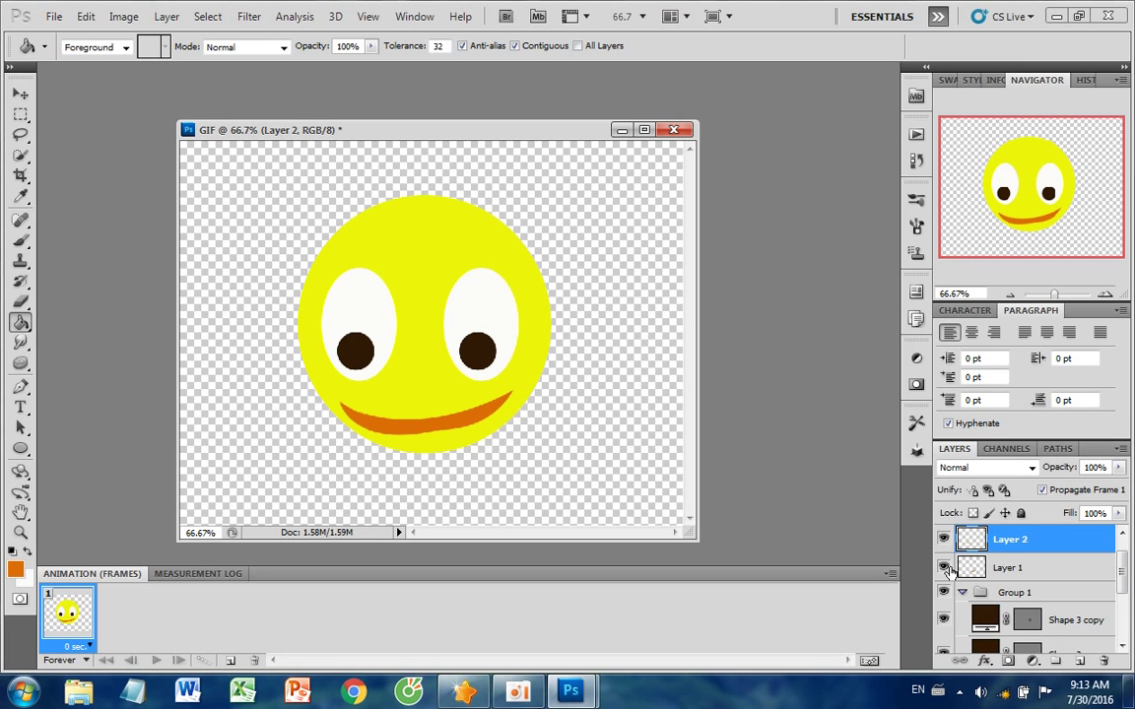
{"action": "left_click", "coordinate": [944, 568]}
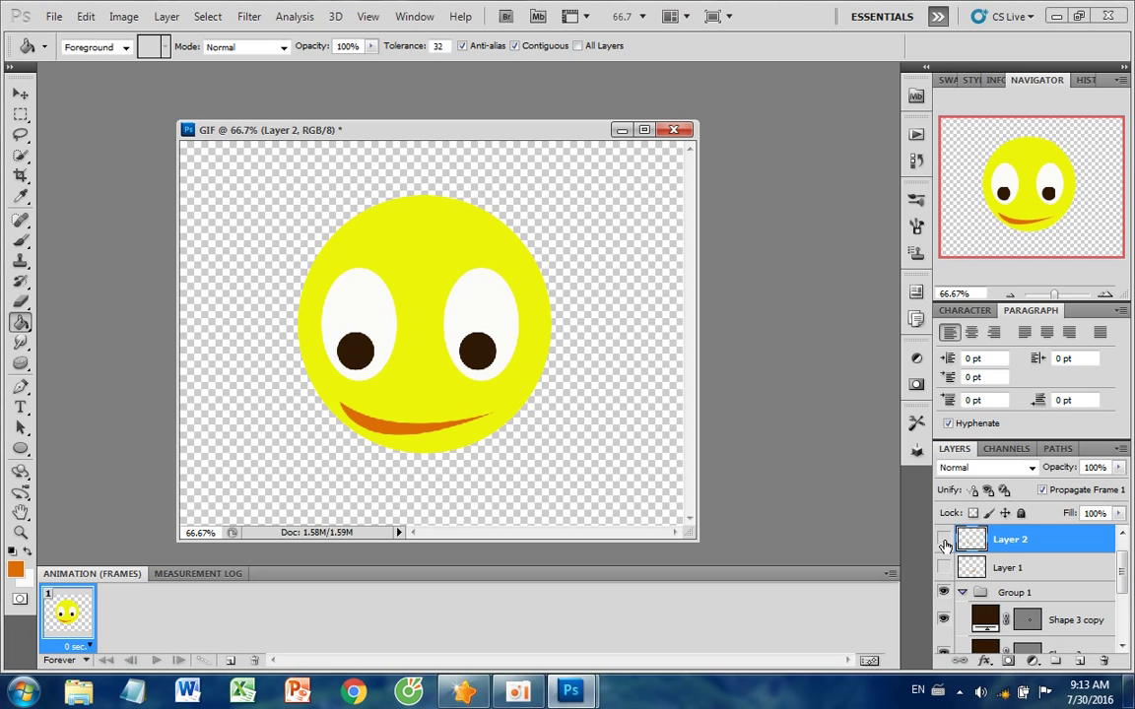
{"action": "left_click", "coordinate": [944, 541]}
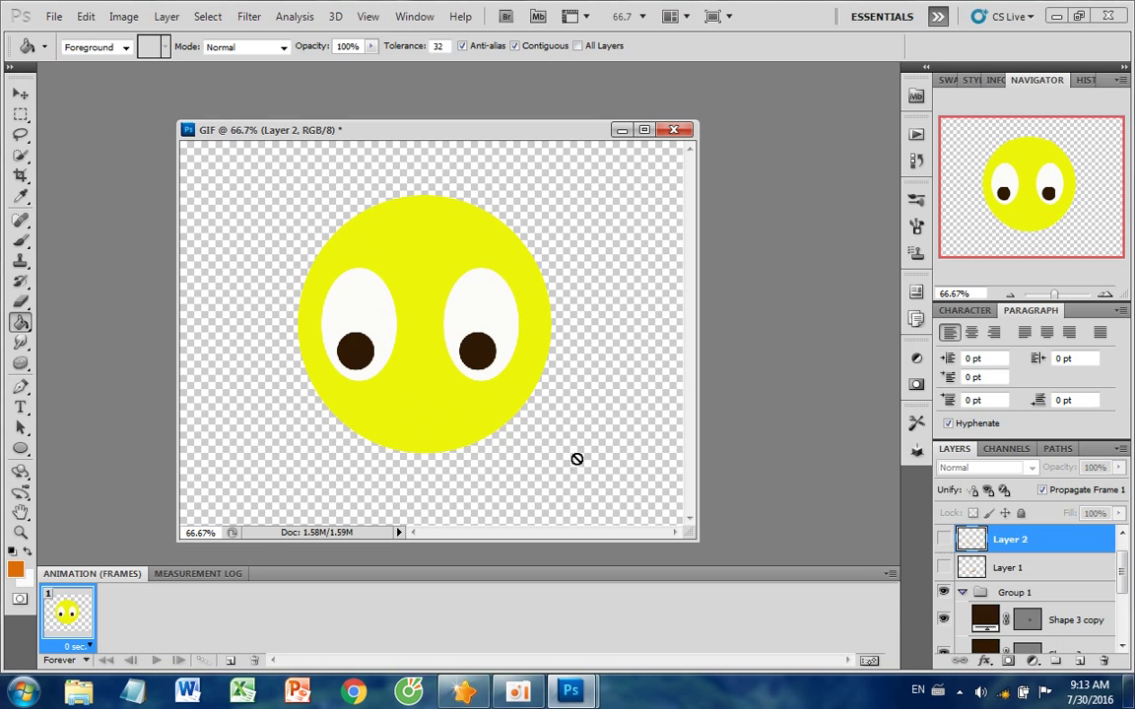
{"action": "key", "text": "ctrl+shift+alt+n"}
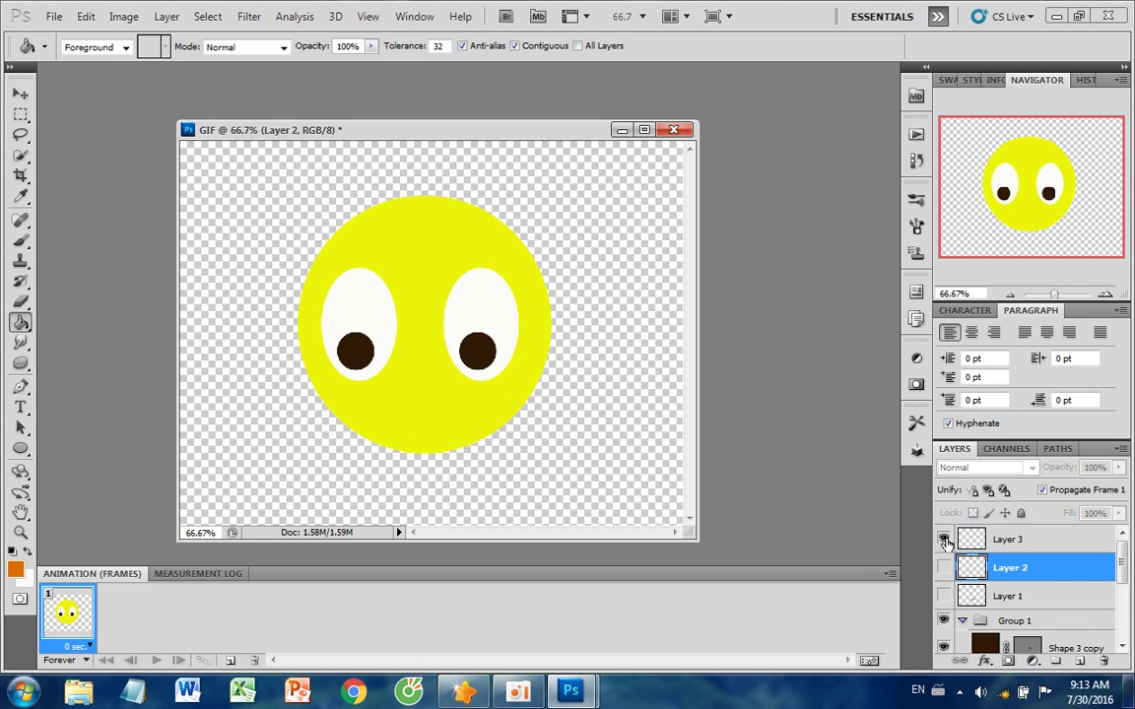
{"action": "left_click", "coordinate": [989, 542]}
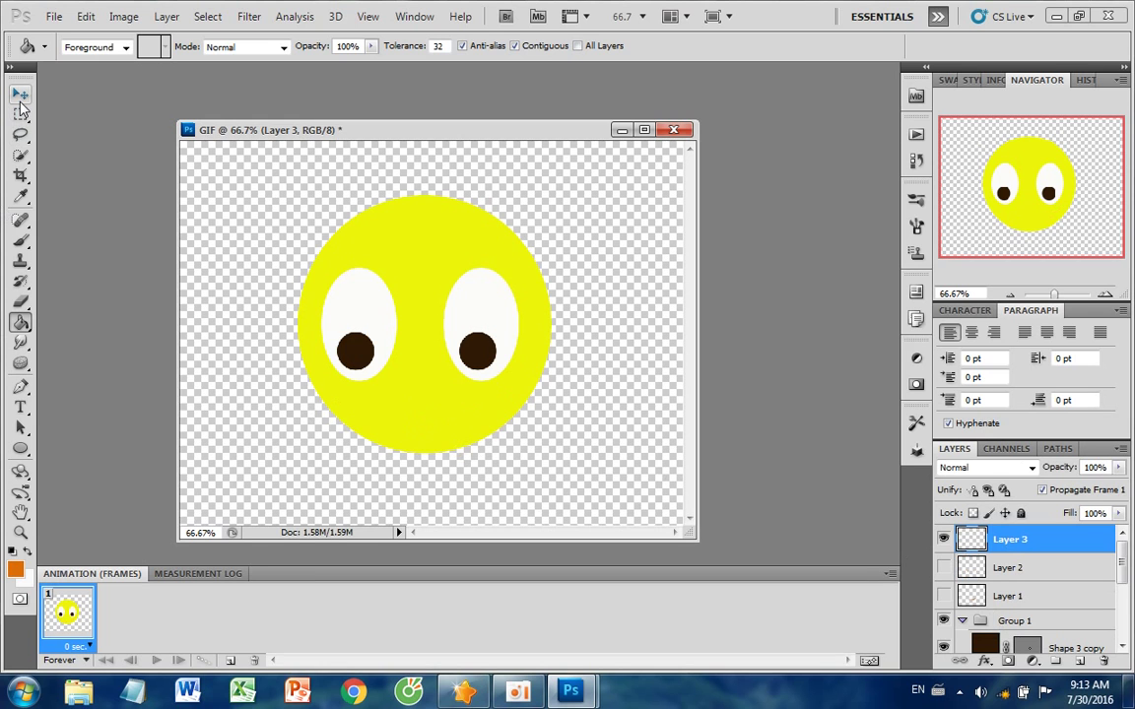
On Layer 3, draw a closed, nearly symmetrical crescent smile path across the lower face with the Pen tool.
{"action": "left_click", "coordinate": [26, 393]}
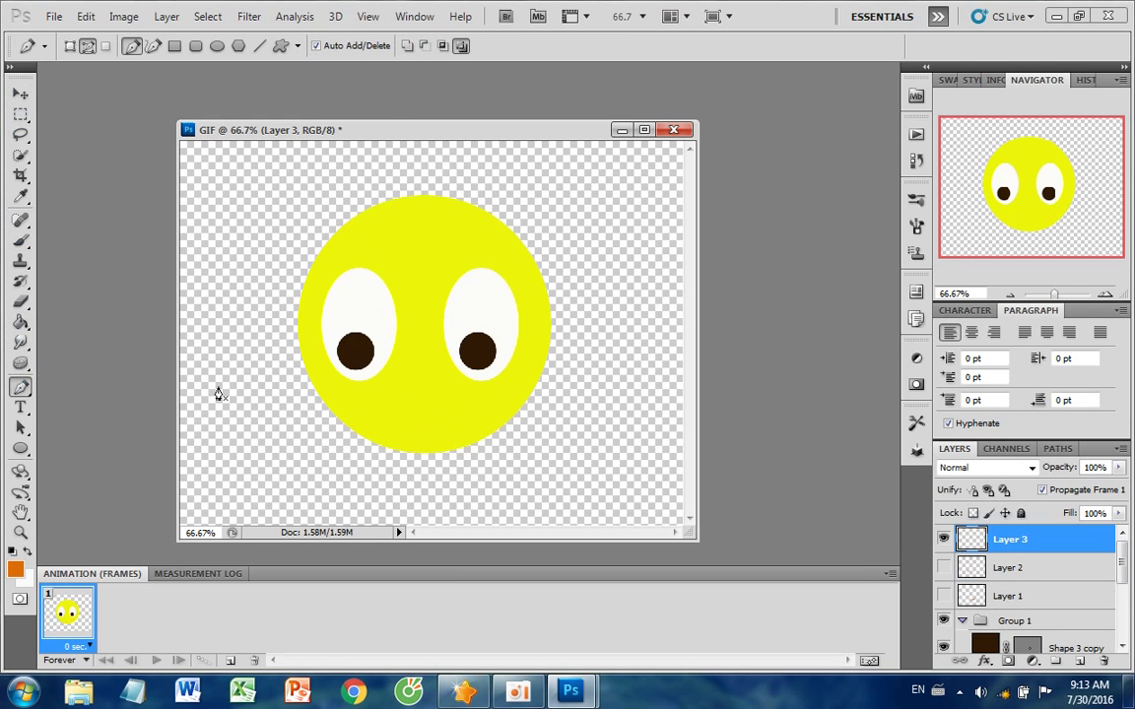
{"action": "left_click", "coordinate": [359, 416]}
{"action": "left_click", "coordinate": [329, 393]}
{"action": "left_click_drag", "start_coordinate": [507, 400], "coordinate": [614, 310]}
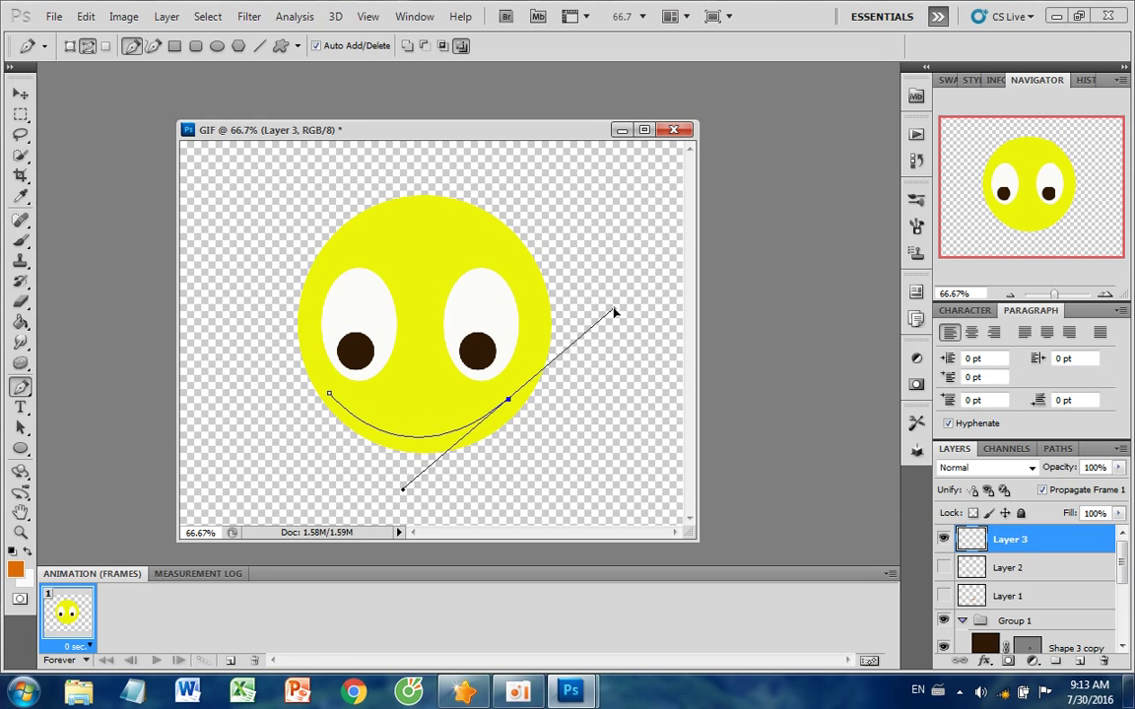
{"action": "left_click", "coordinate": [510, 403], "text": "alt"}
{"action": "left_click_drag", "start_coordinate": [331, 399], "coordinate": [256, 345]}
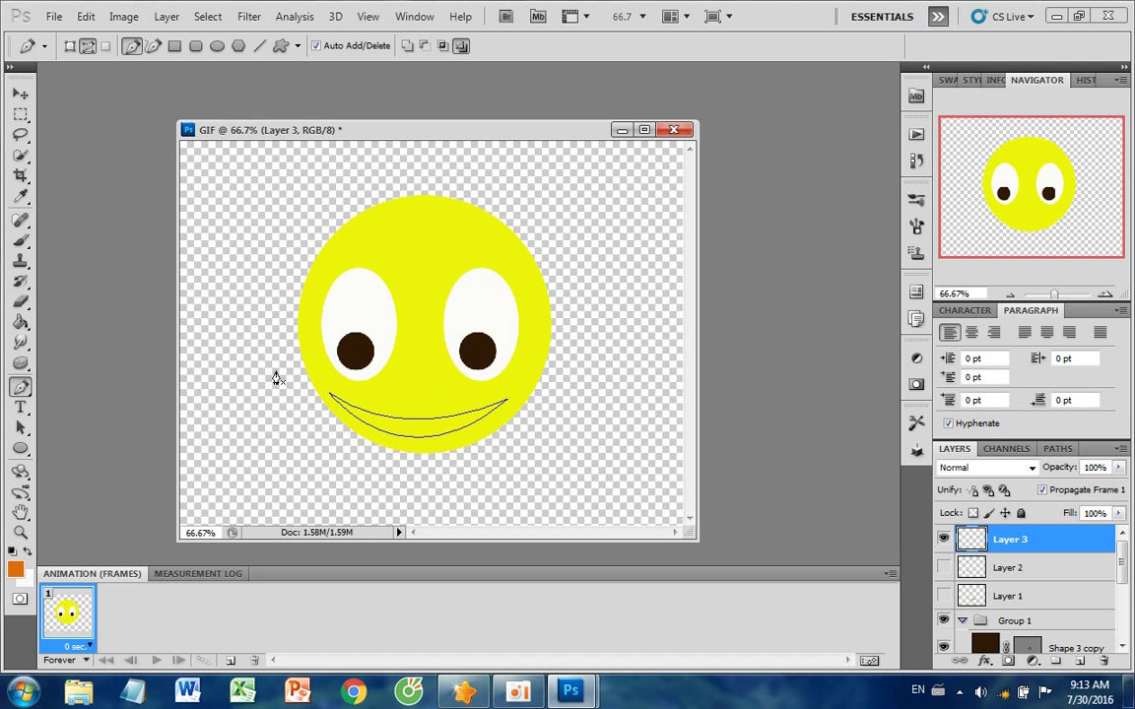
Convert the third smile path to a selection with 0 px feather, fill it with the orange foreground colour, and deselect.
{"action": "right_click", "coordinate": [388, 431]}
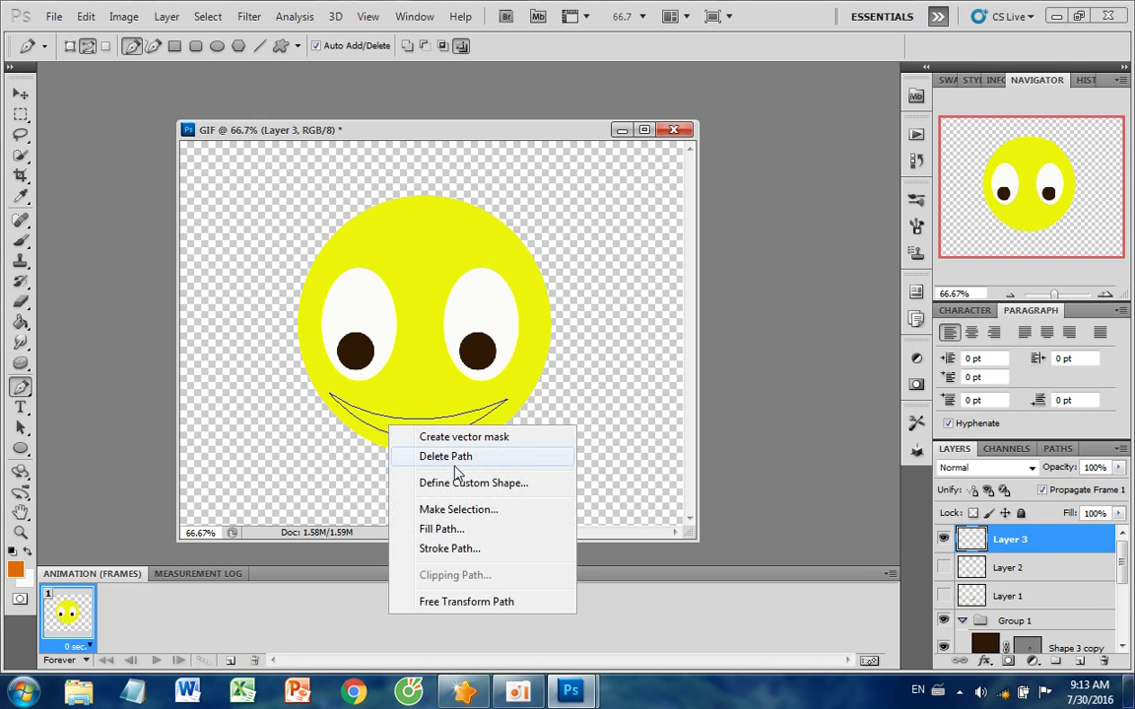
{"action": "left_click", "coordinate": [463, 508]}
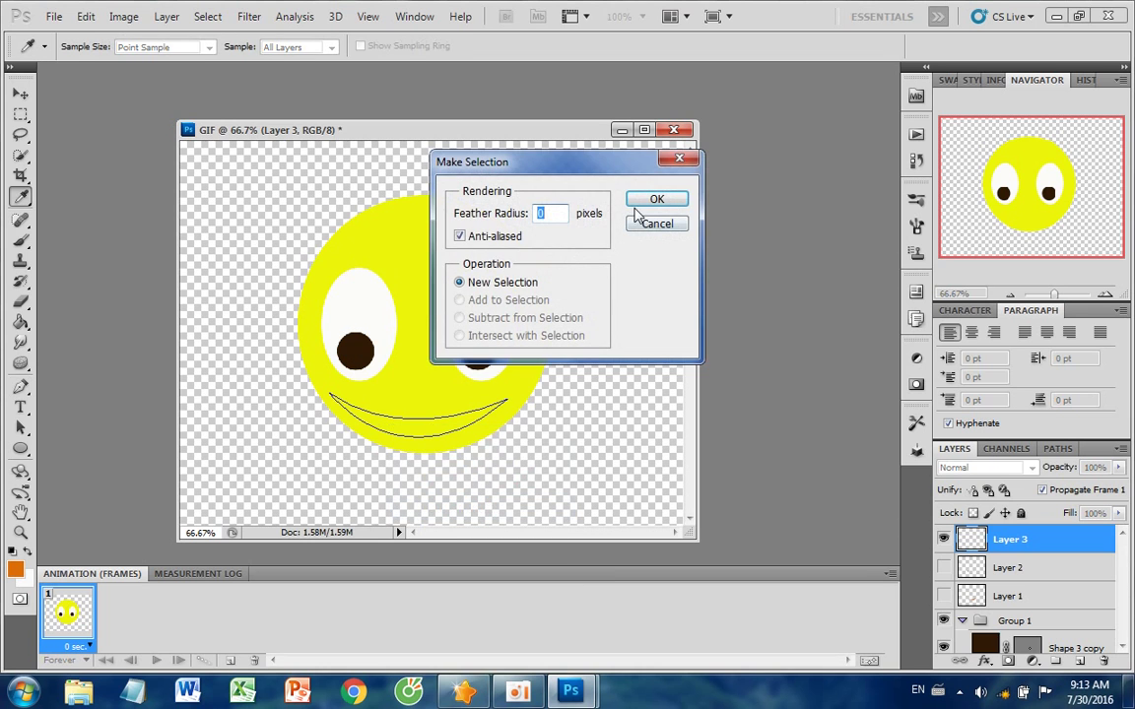
{"action": "left_click", "coordinate": [654, 199]}
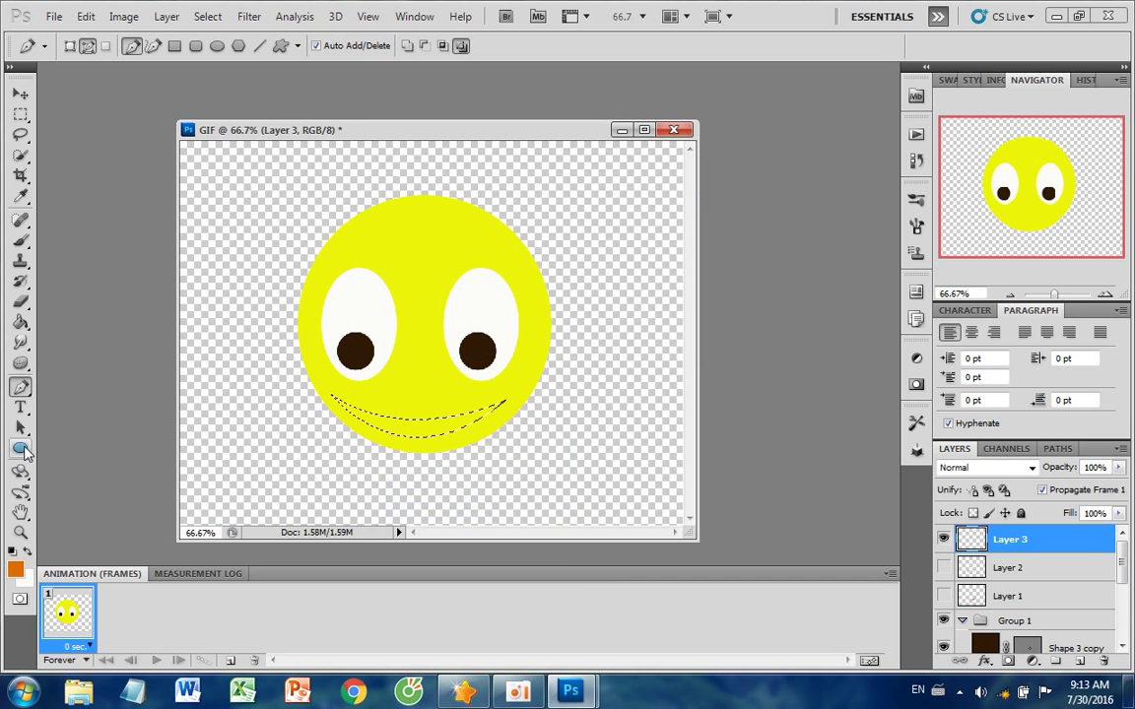
{"action": "left_click", "coordinate": [20, 322]}
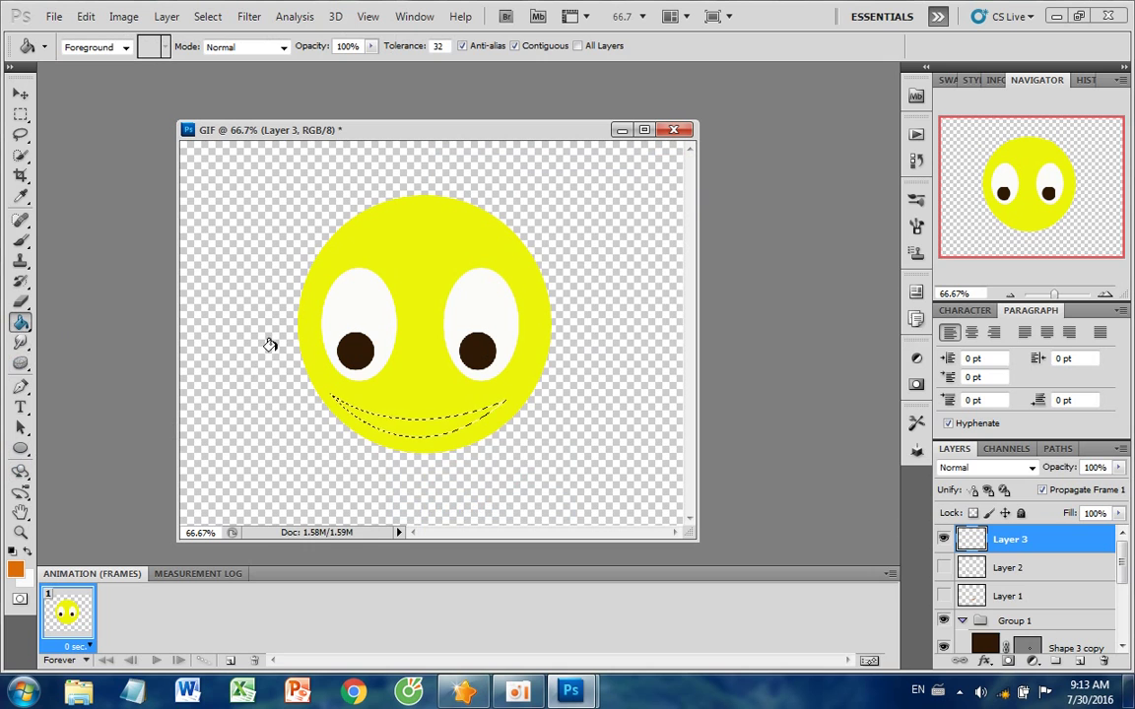
{"action": "left_click", "coordinate": [404, 423]}
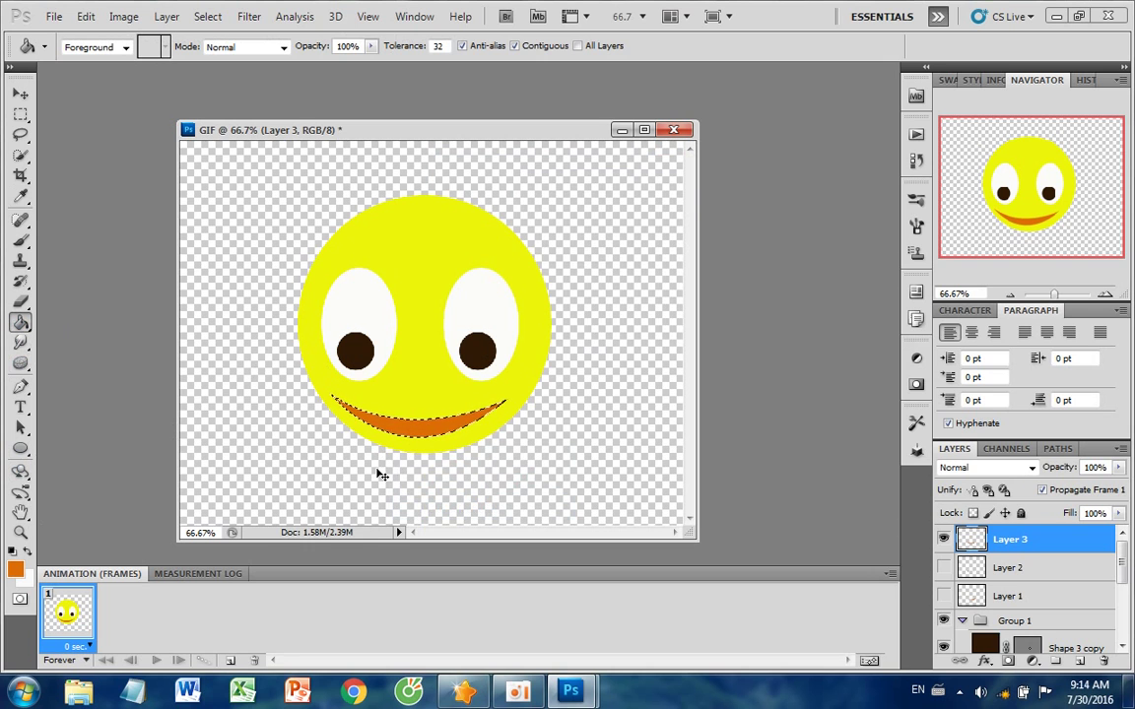
{"action": "key", "text": "ctrl+d"}
Compare the three smiles by toggling the visibility of Layers 1, 2 and 3, leaving all three shown.
{"action": "left_click", "coordinate": [944, 568]}
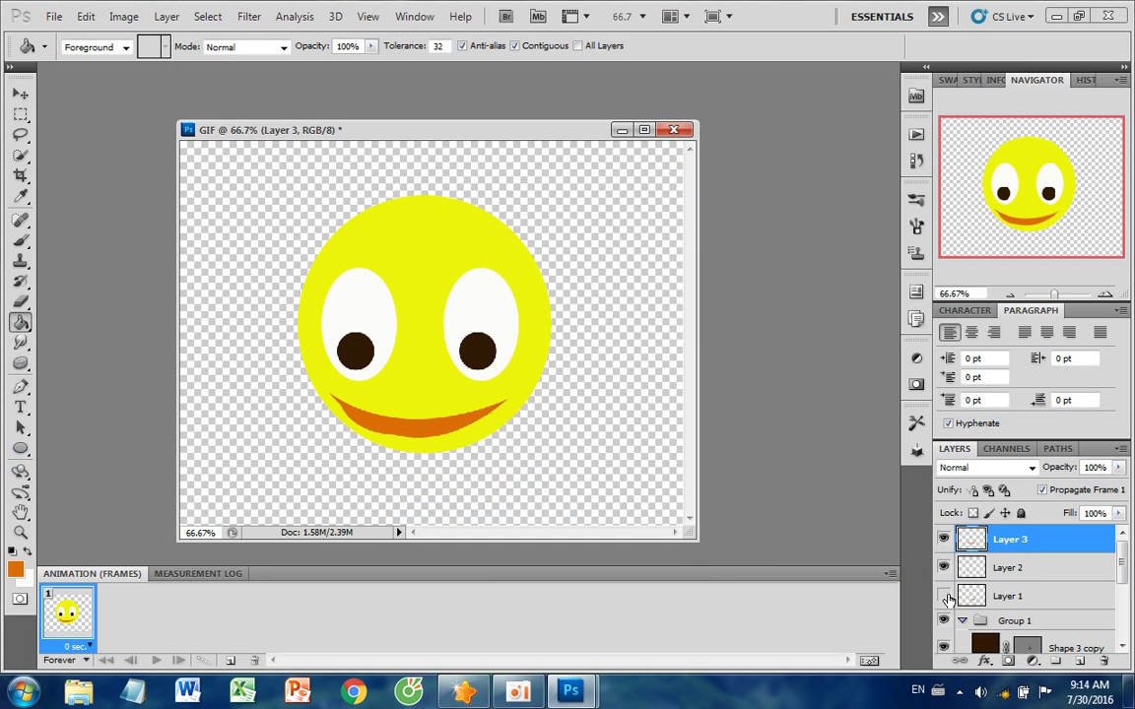
{"action": "left_click", "coordinate": [943, 595]}
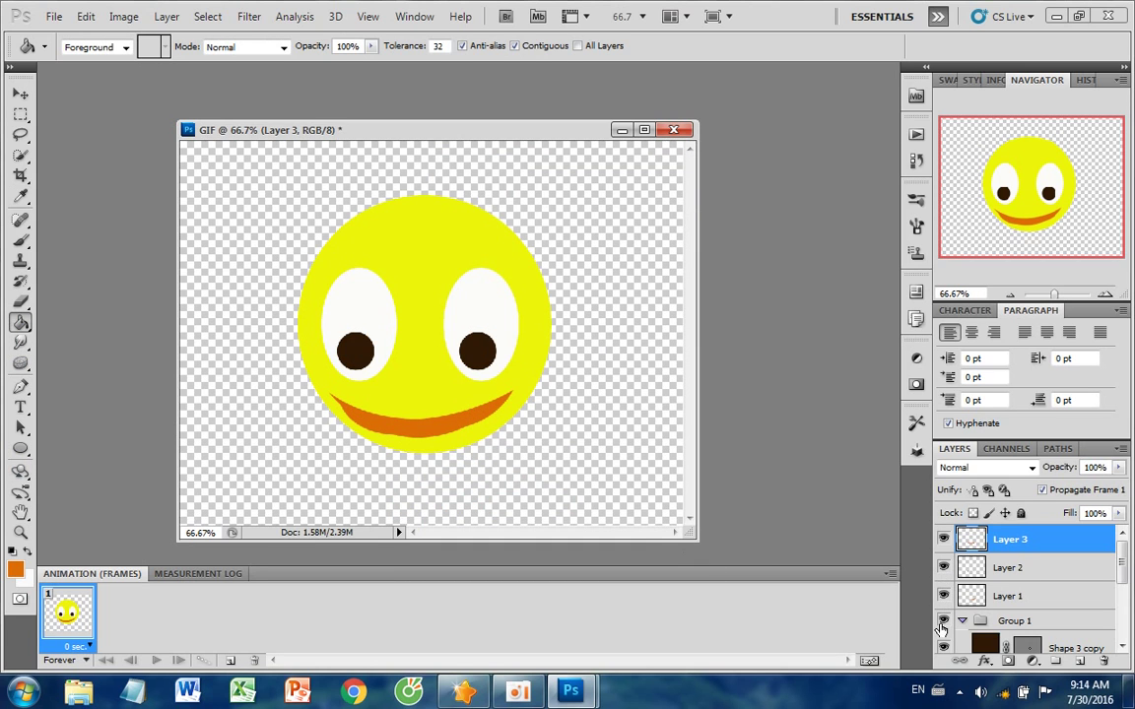
{"action": "left_click", "coordinate": [944, 539]}
{"action": "left_click", "coordinate": [944, 567]}
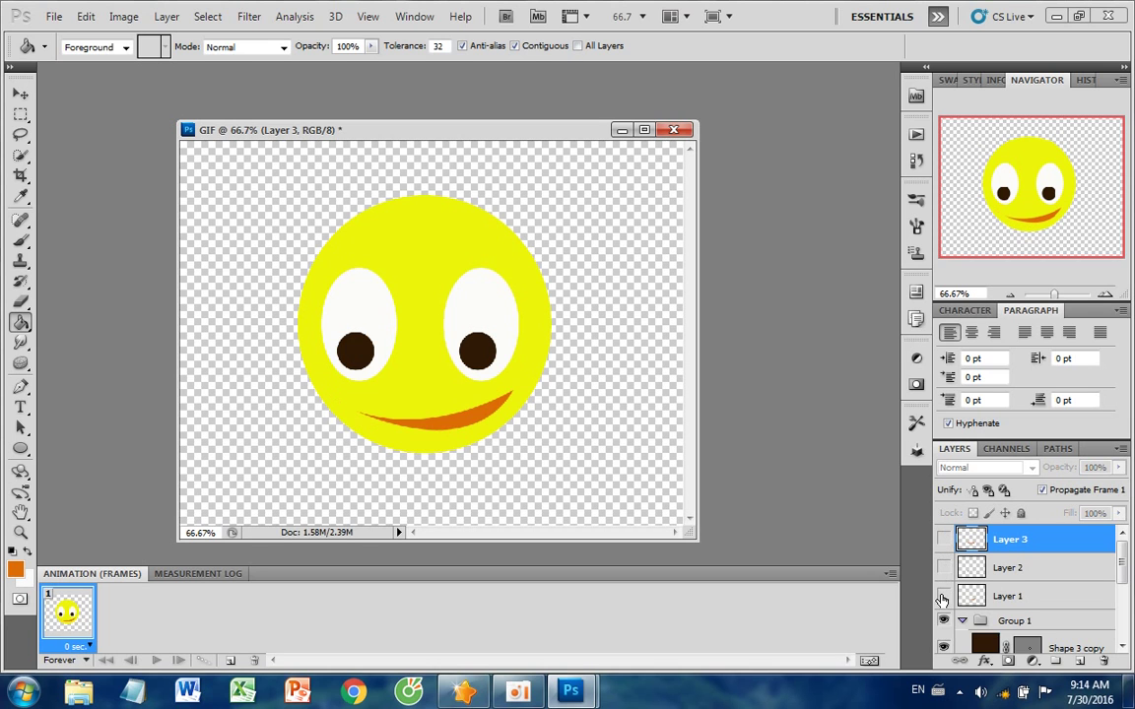
{"action": "left_click", "coordinate": [944, 596]}
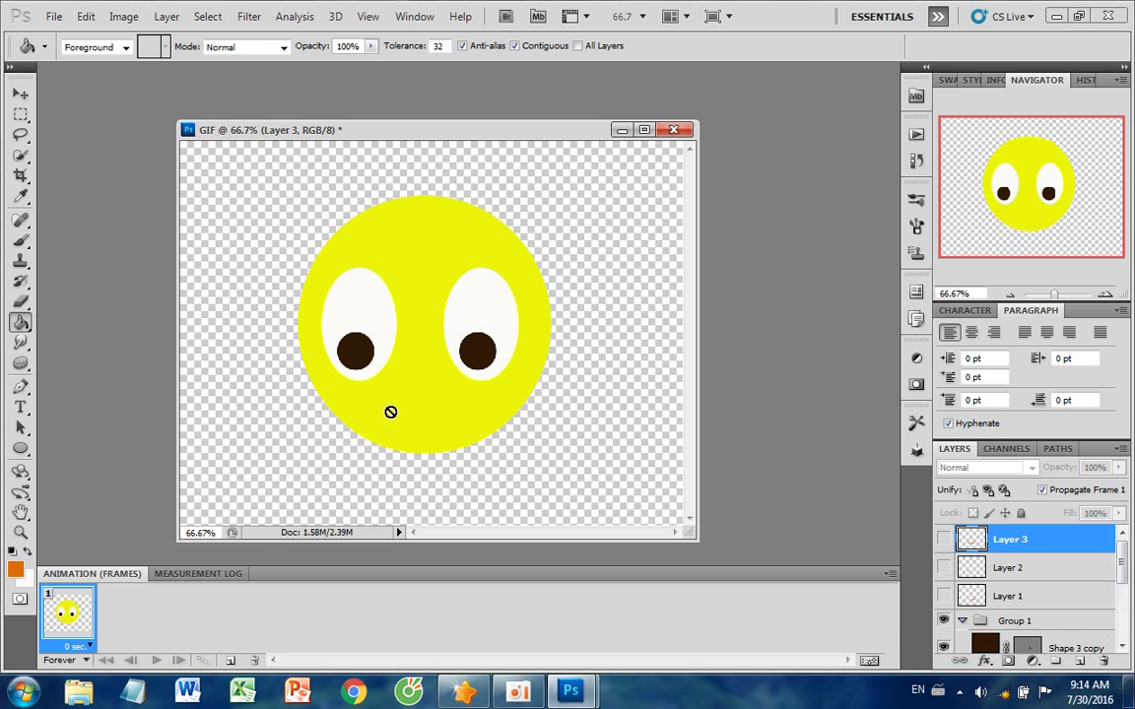
{"action": "left_click", "coordinate": [943, 539]}
{"action": "left_click", "coordinate": [944, 567]}
{"action": "left_click", "coordinate": [943, 596]}
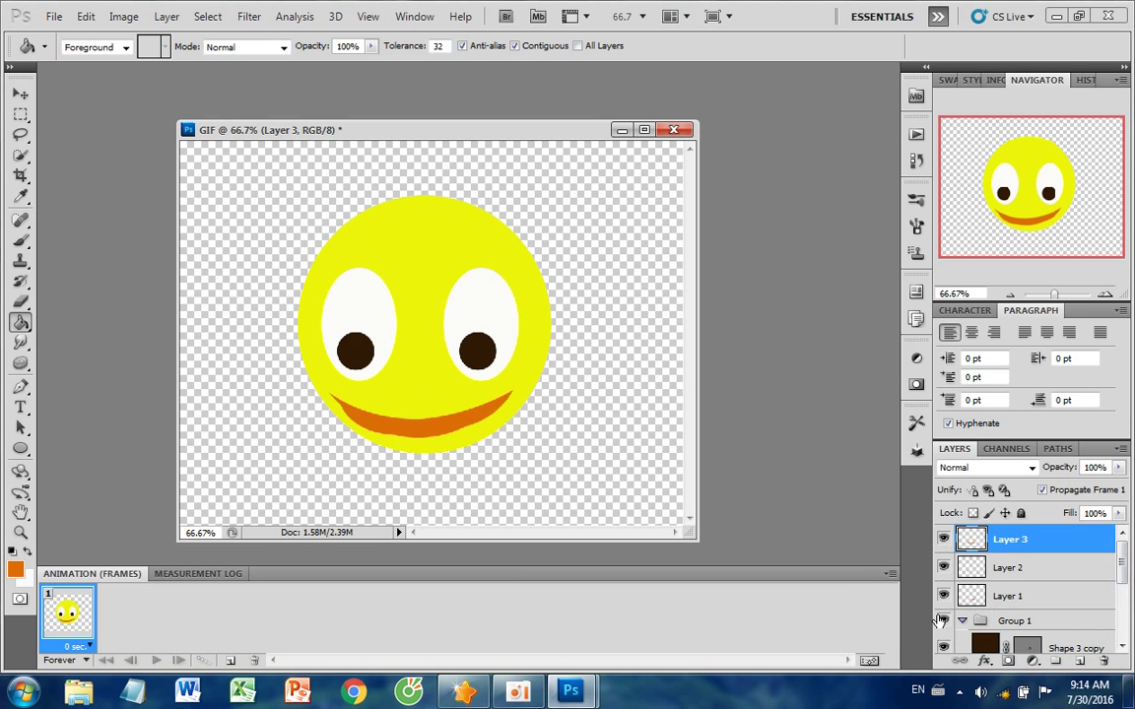
Select the Shape 3 and Shape 3 copy layers together and move both pupils slightly up within the eyes.
{"action": "scroll", "coordinate": [1035, 611], "scroll_direction": "down", "scroll_amount": 3}
{"action": "scroll", "coordinate": [1040, 623], "scroll_direction": "up", "scroll_amount": 1}
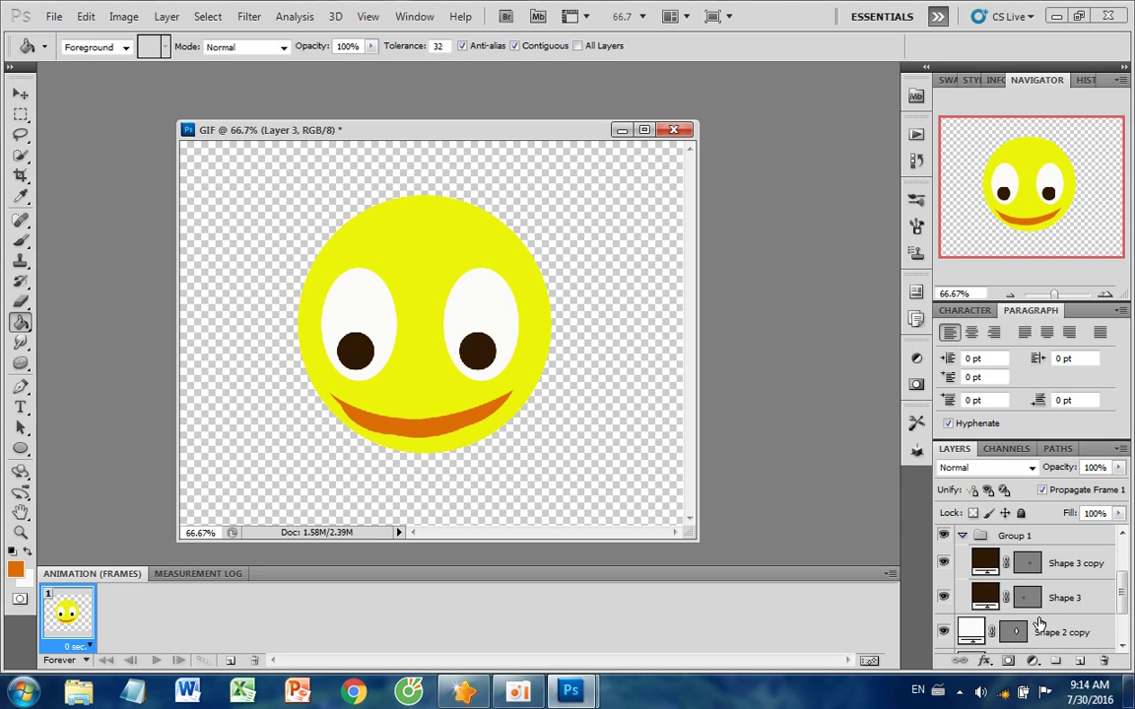
{"action": "left_click", "coordinate": [1064, 564]}
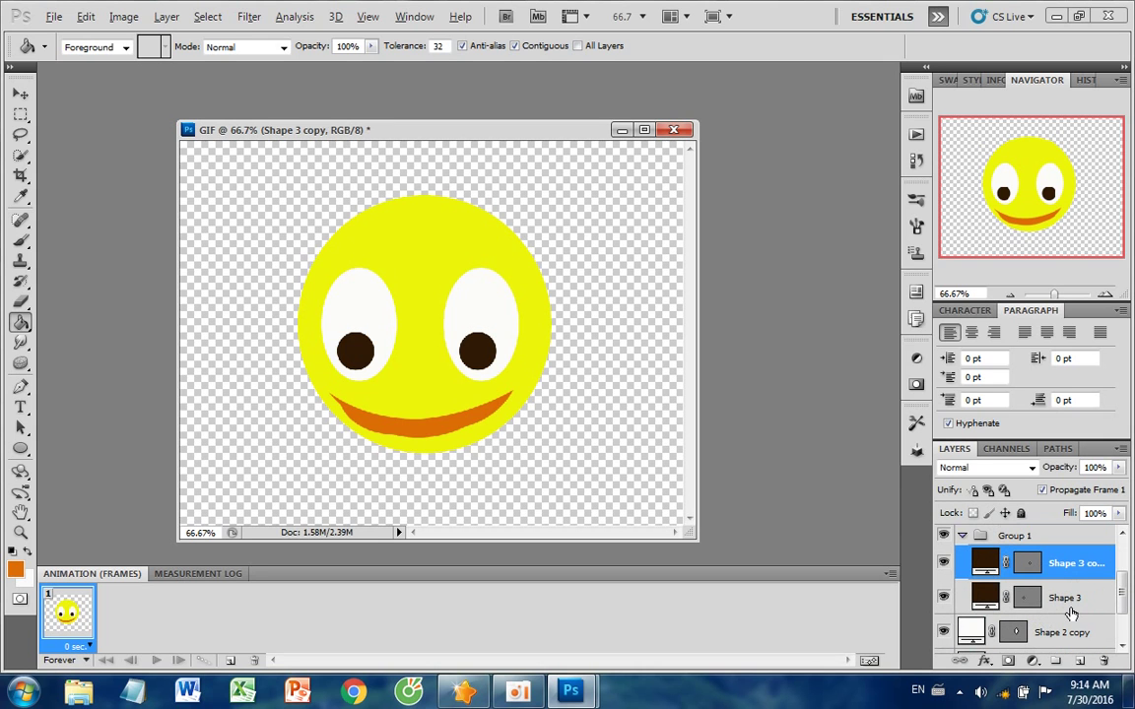
{"action": "left_click", "coordinate": [1067, 598]}
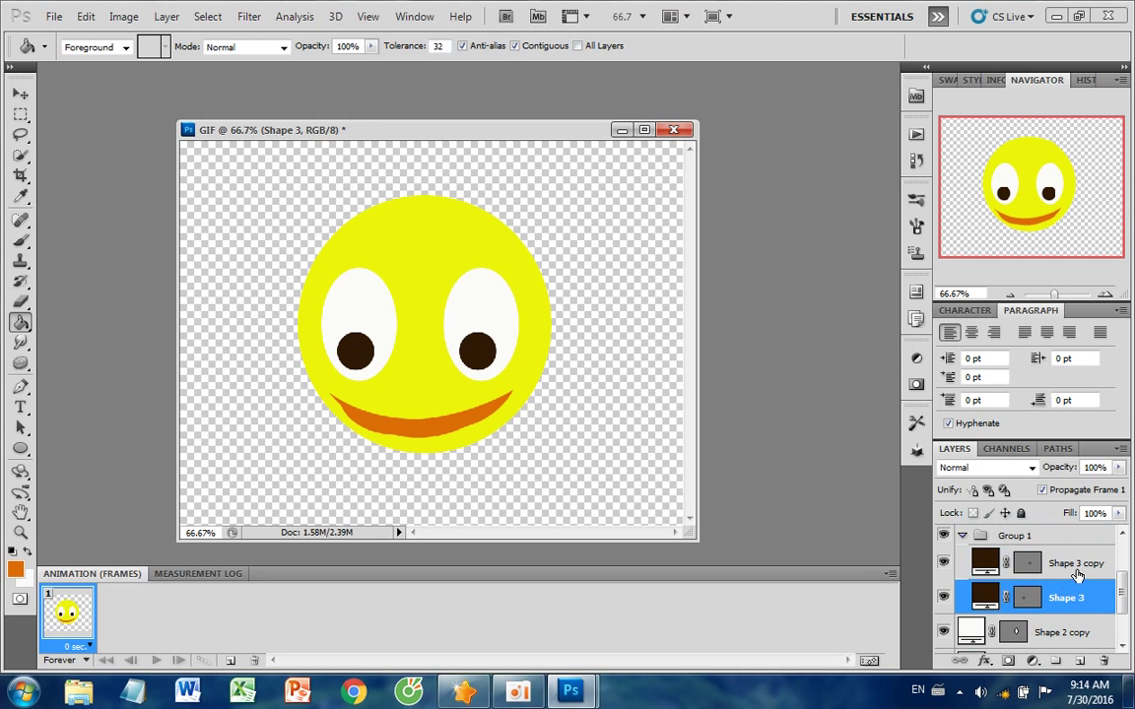
{"action": "left_click", "coordinate": [986, 578], "text": "shift"}
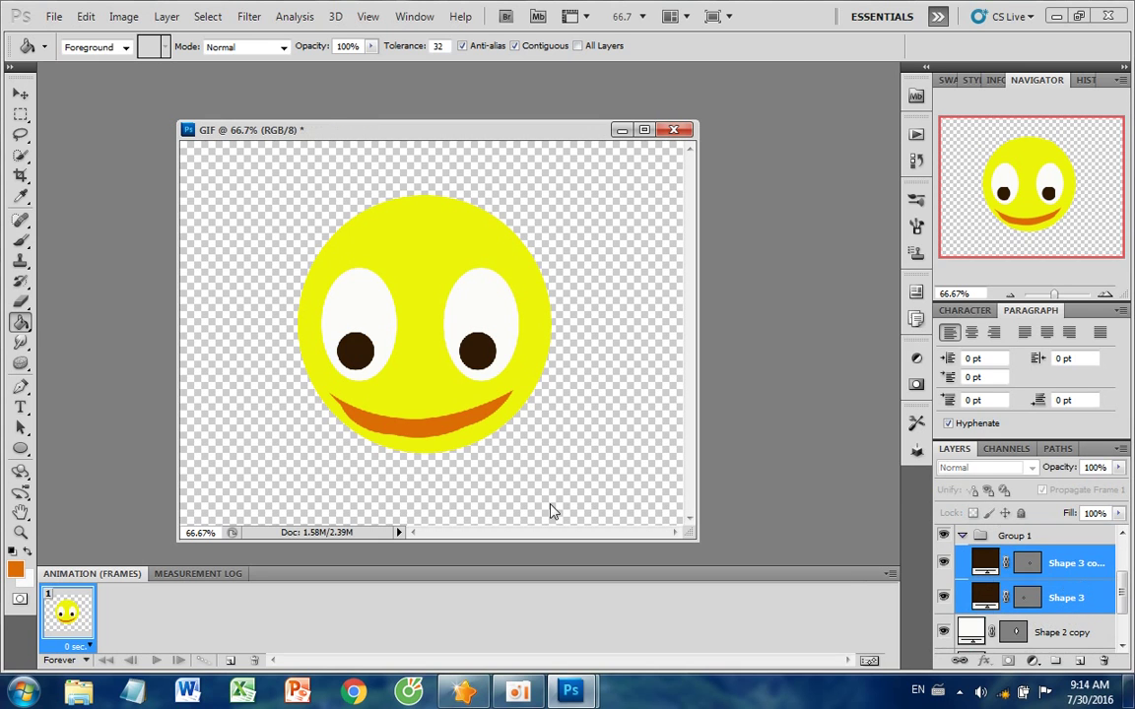
{"action": "left_click", "coordinate": [20, 94]}
{"action": "mouse_move", "coordinate": [460, 355]}
{"action": "left_mouse_down"}
{"action": "mouse_move", "coordinate": [474, 312]}
{"action": "mouse_move", "coordinate": [471, 367]}
{"action": "mouse_move", "coordinate": [471, 345]}
{"action": "left_mouse_up"}
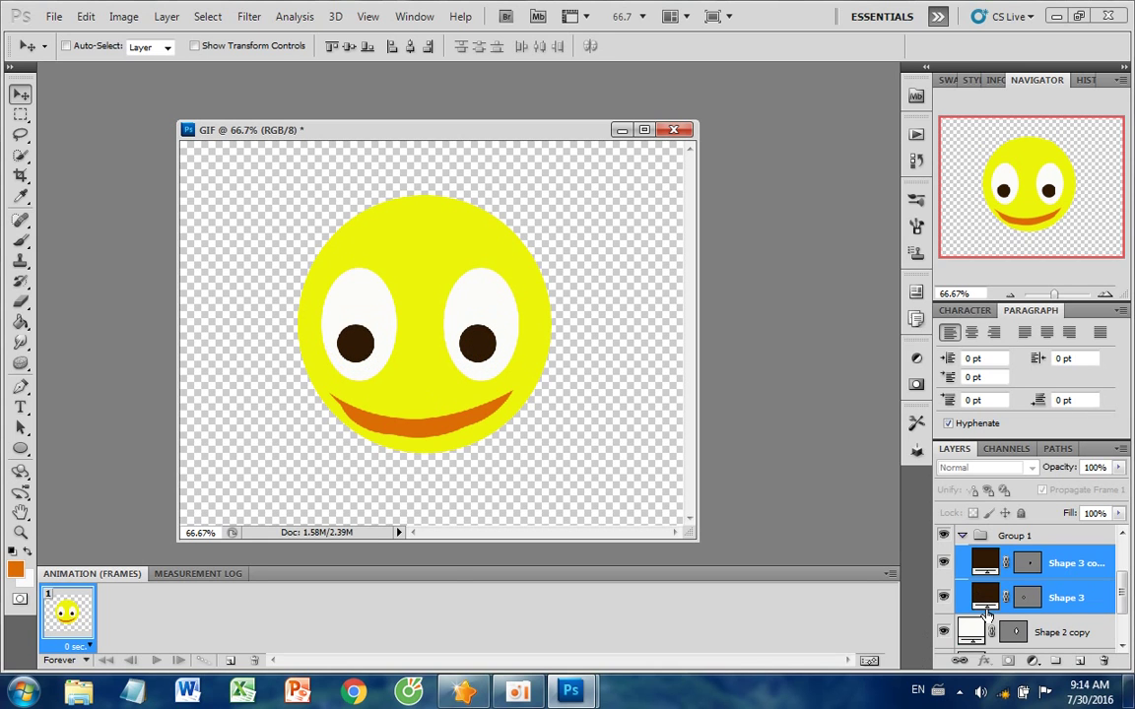
Set up frame 1 with only the Layer 1 smile shown, hiding Layers 2 and 3.
{"action": "scroll", "coordinate": [1024, 595], "scroll_direction": "up", "scroll_amount": 2}
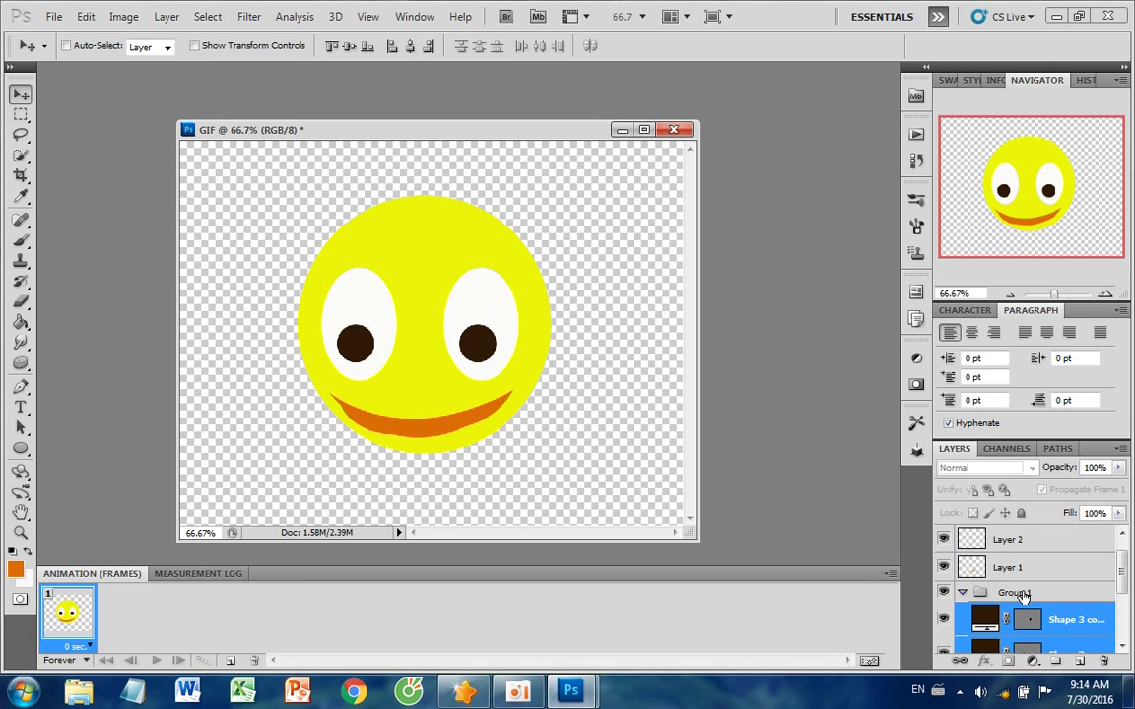
{"action": "left_click", "coordinate": [943, 569]}
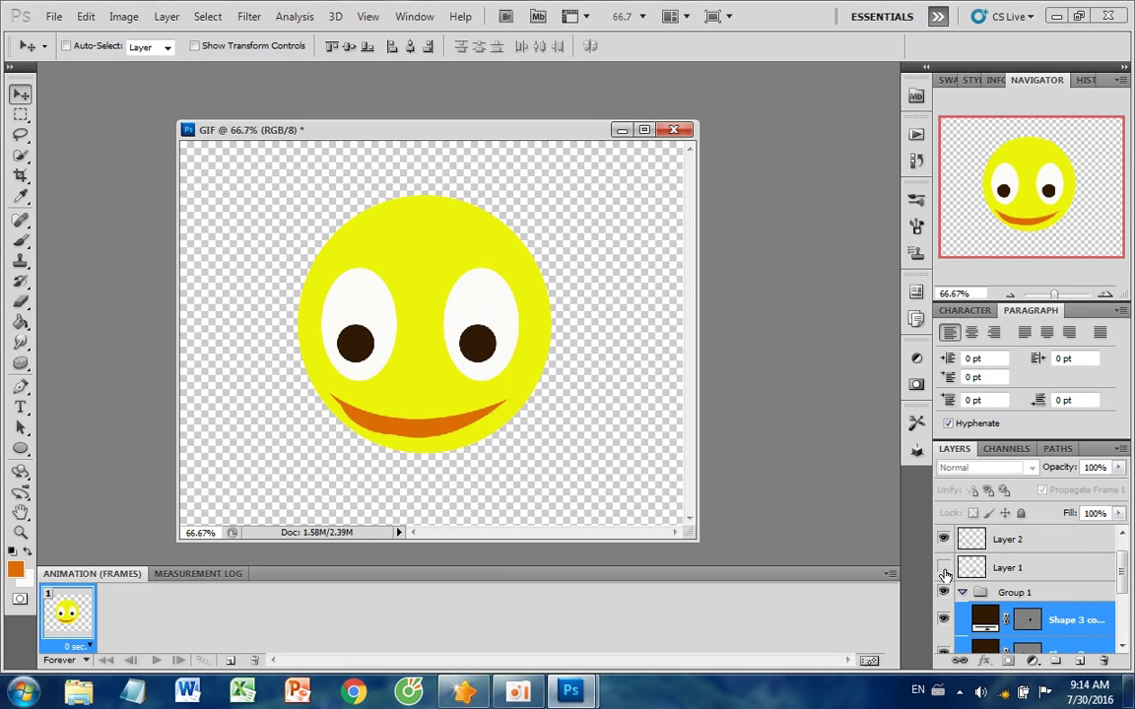
{"action": "left_click", "coordinate": [942, 541]}
{"action": "scroll", "coordinate": [946, 559], "scroll_direction": "up", "scroll_amount": 1}
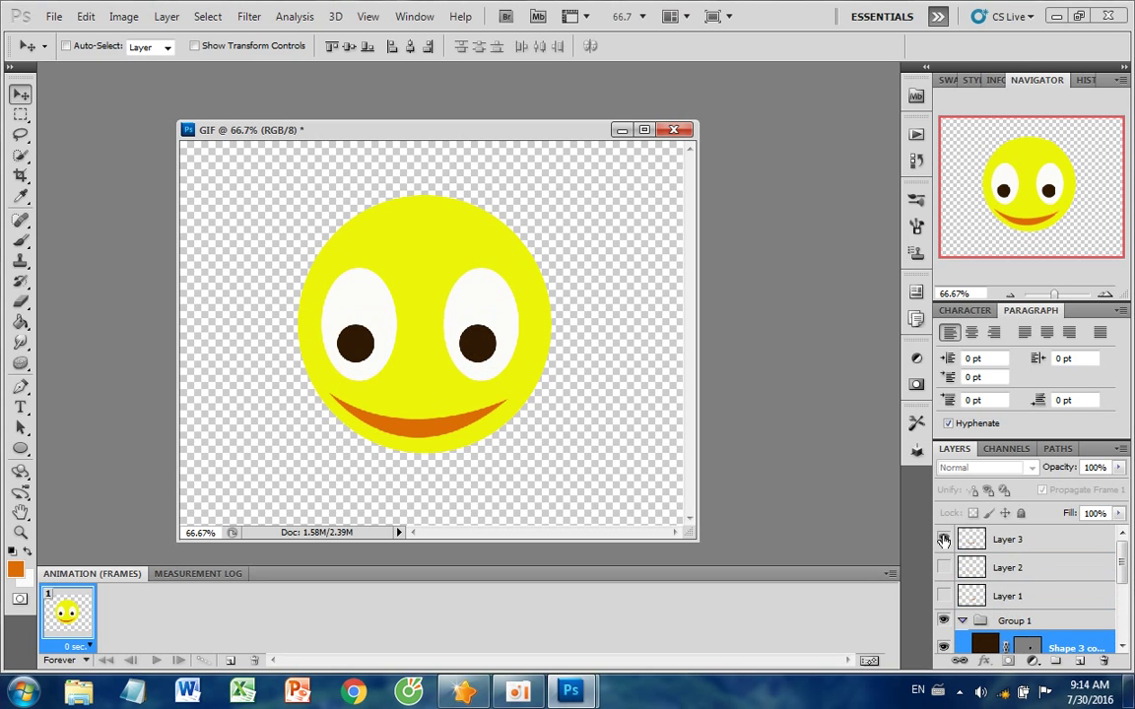
{"action": "left_click", "coordinate": [944, 540]}
{"action": "left_click", "coordinate": [944, 597]}
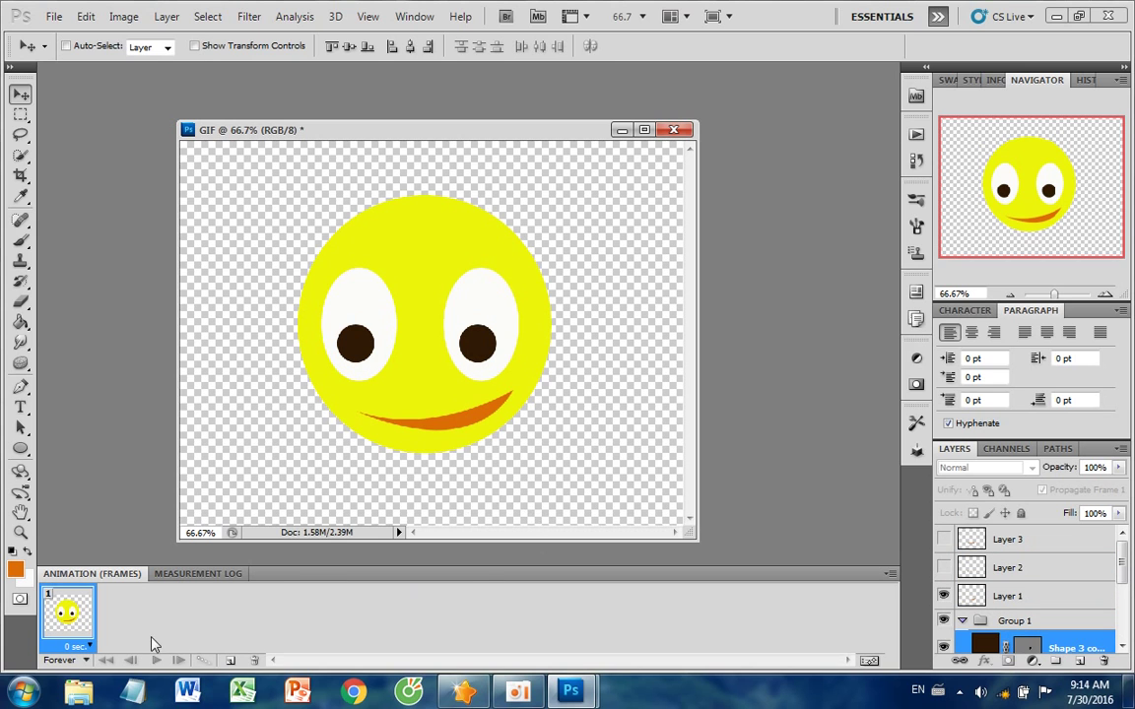
Add a second animation frame that shows the Layer 2 smile instead of the Layer 1 smile.
{"action": "left_click", "coordinate": [229, 661]}
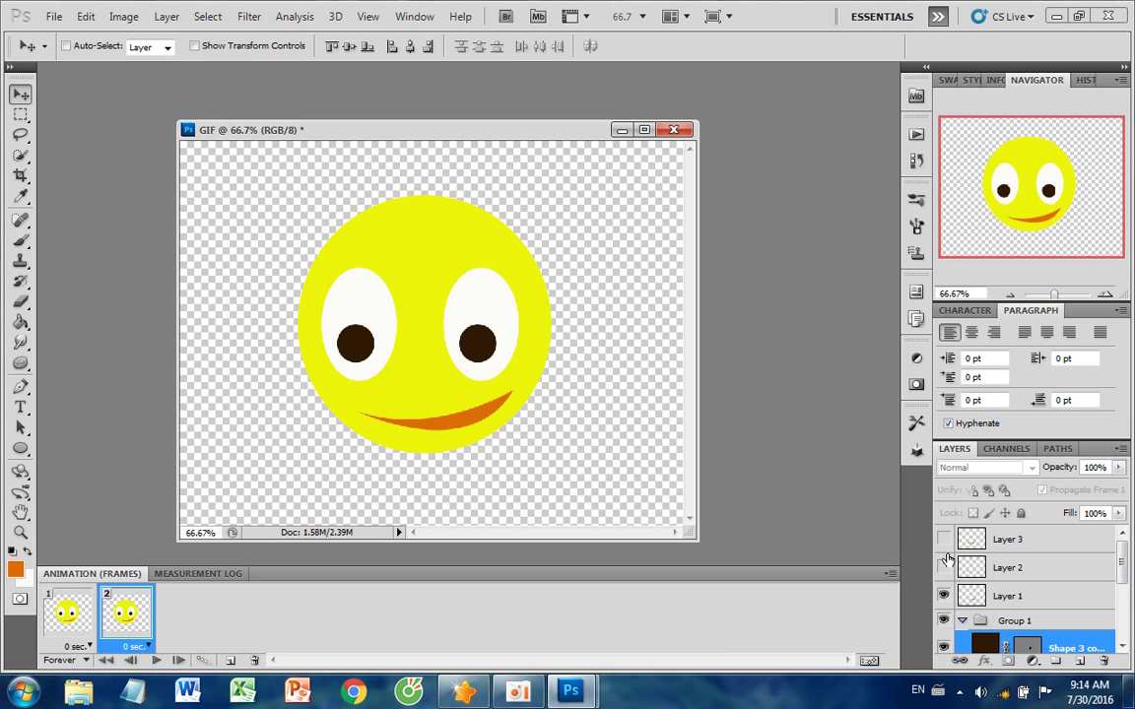
{"action": "left_click", "coordinate": [944, 596]}
{"action": "left_click", "coordinate": [944, 568]}
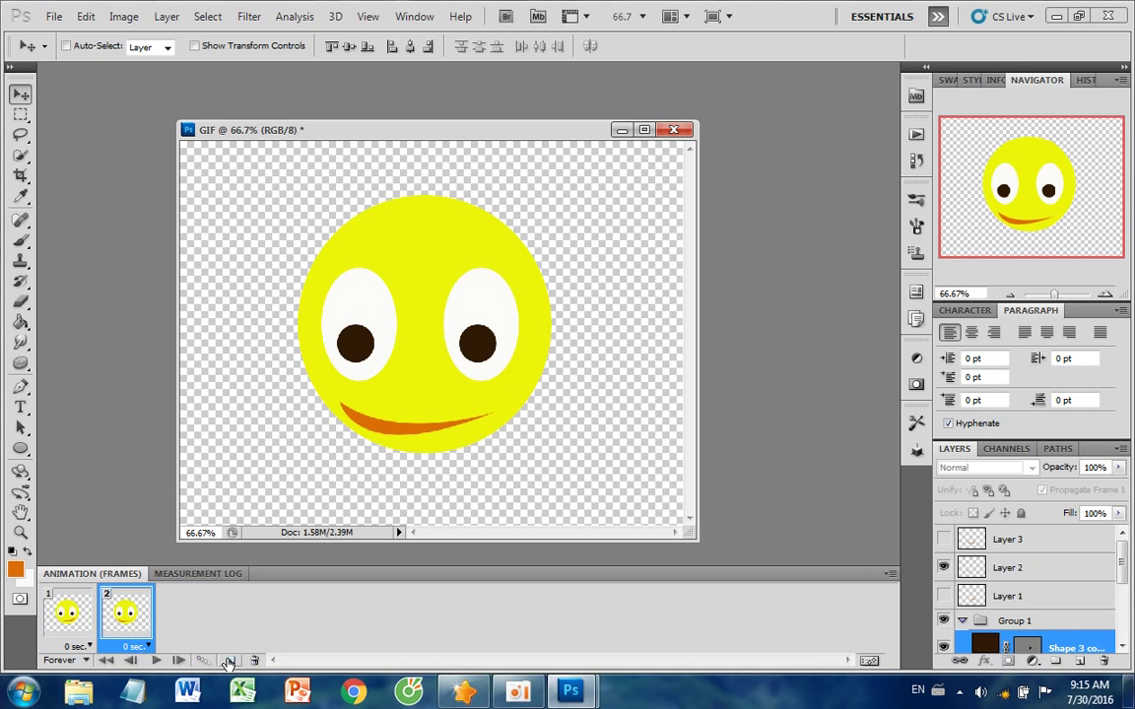
Add a third animation frame that shows the Layer 3 smile instead of the Layer 2 smile.
{"action": "left_click", "coordinate": [228, 661]}
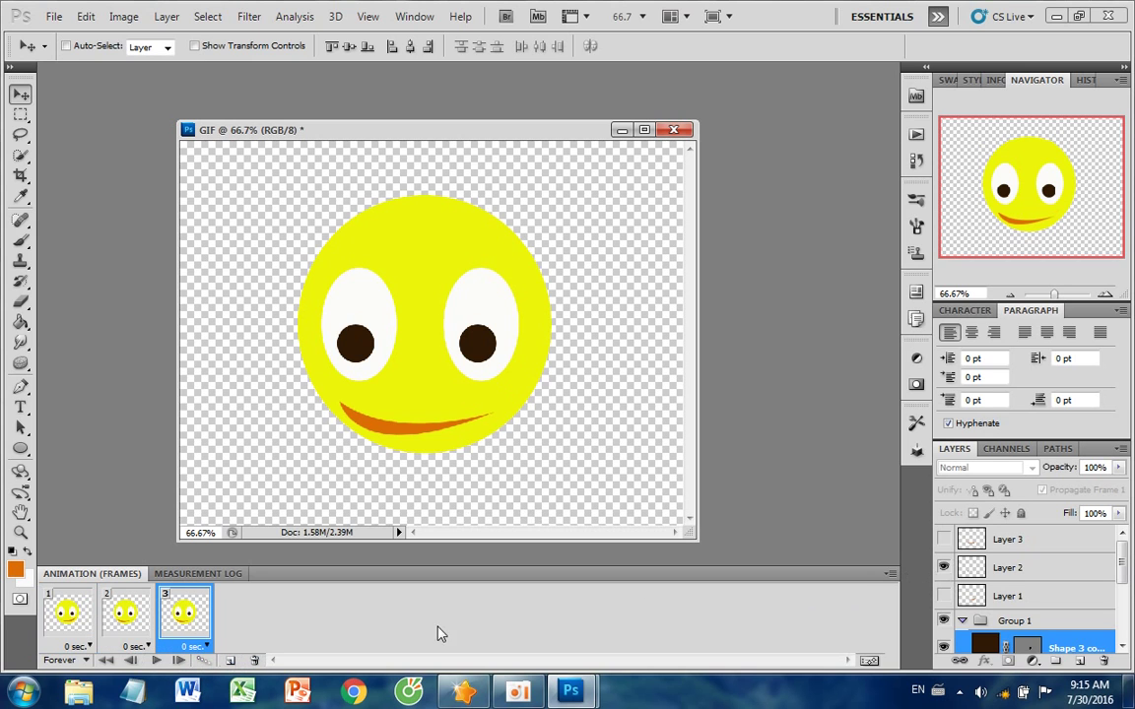
{"action": "left_click", "coordinate": [944, 567]}
{"action": "left_click", "coordinate": [944, 540]}
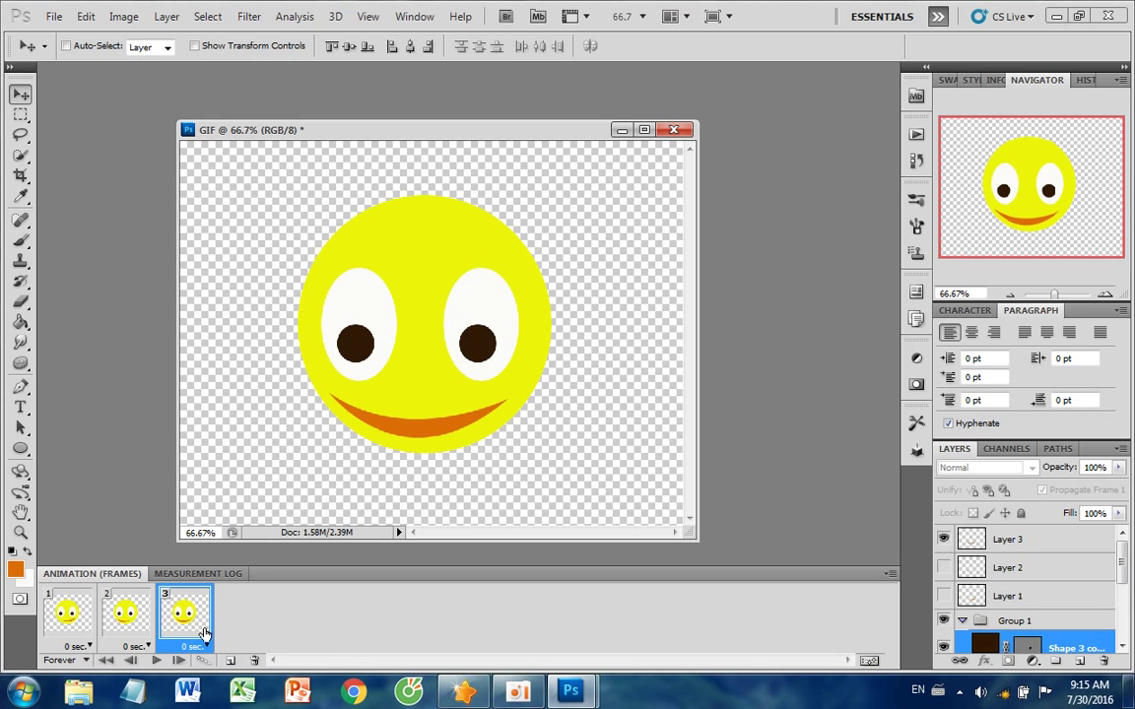
In frame 1, move both pupils slightly down within the eyes, dismissing the Windows color scheme prompt.
{"action": "left_click", "coordinate": [68, 628]}
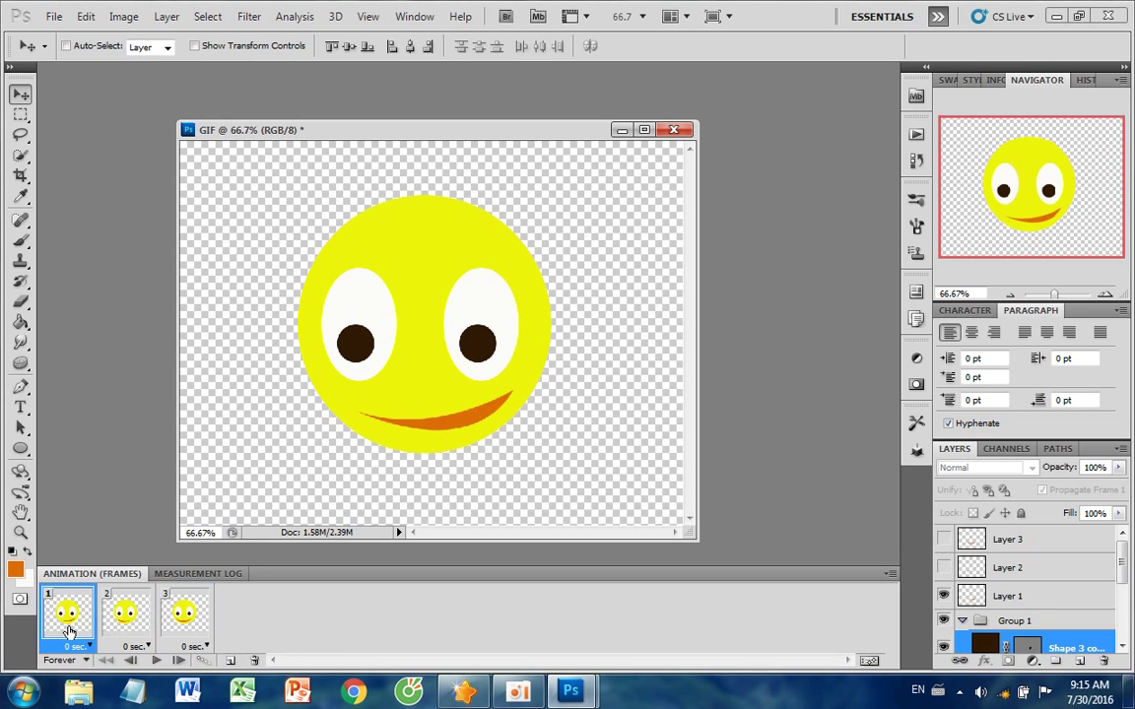
{"action": "left_click_drag", "start_coordinate": [363, 354], "coordinate": [365, 364]}
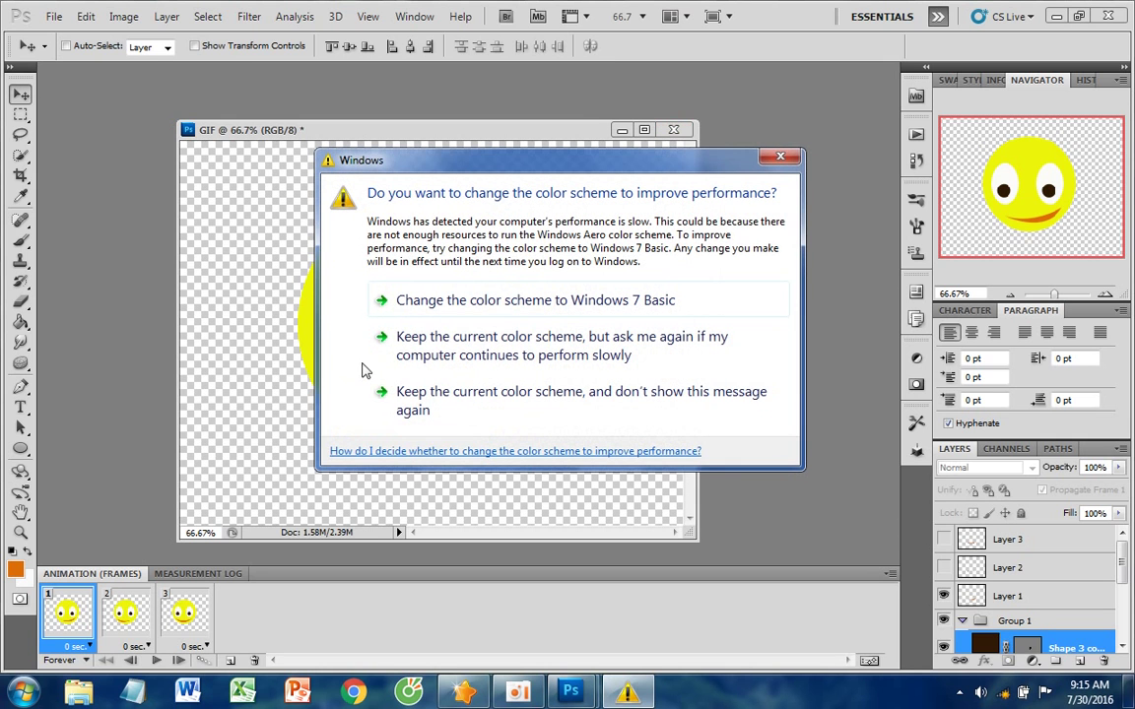
{"action": "key", "text": "Escape"}
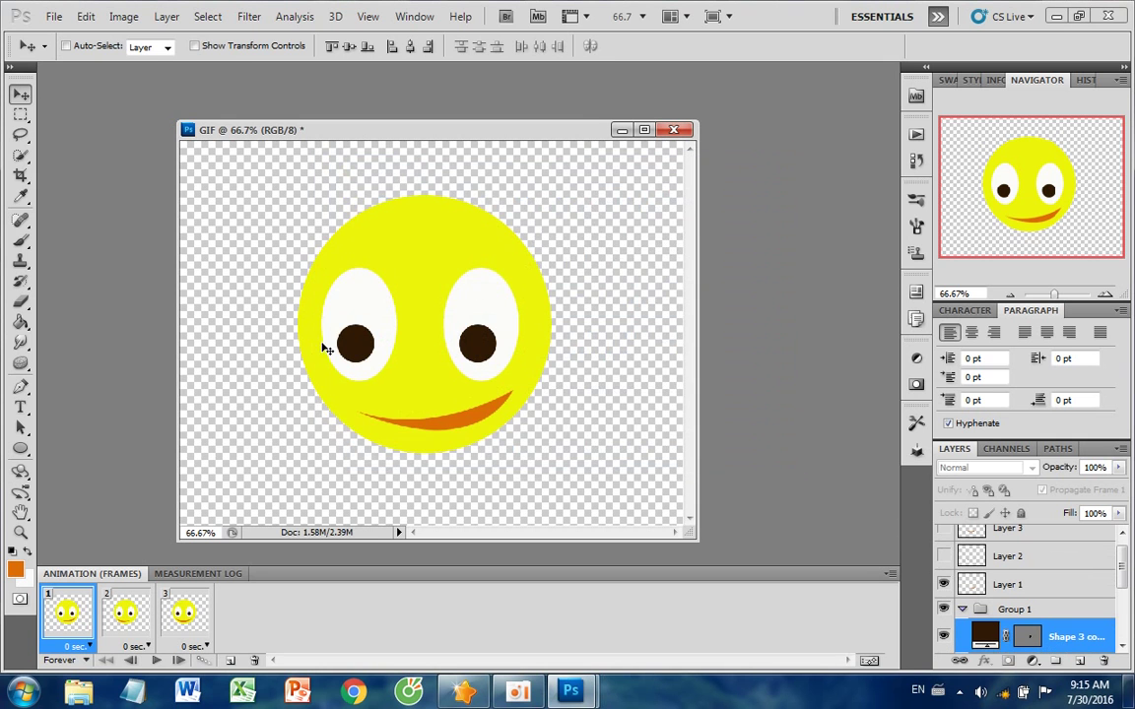
{"action": "left_click_drag", "start_coordinate": [351, 346], "coordinate": [354, 354]}
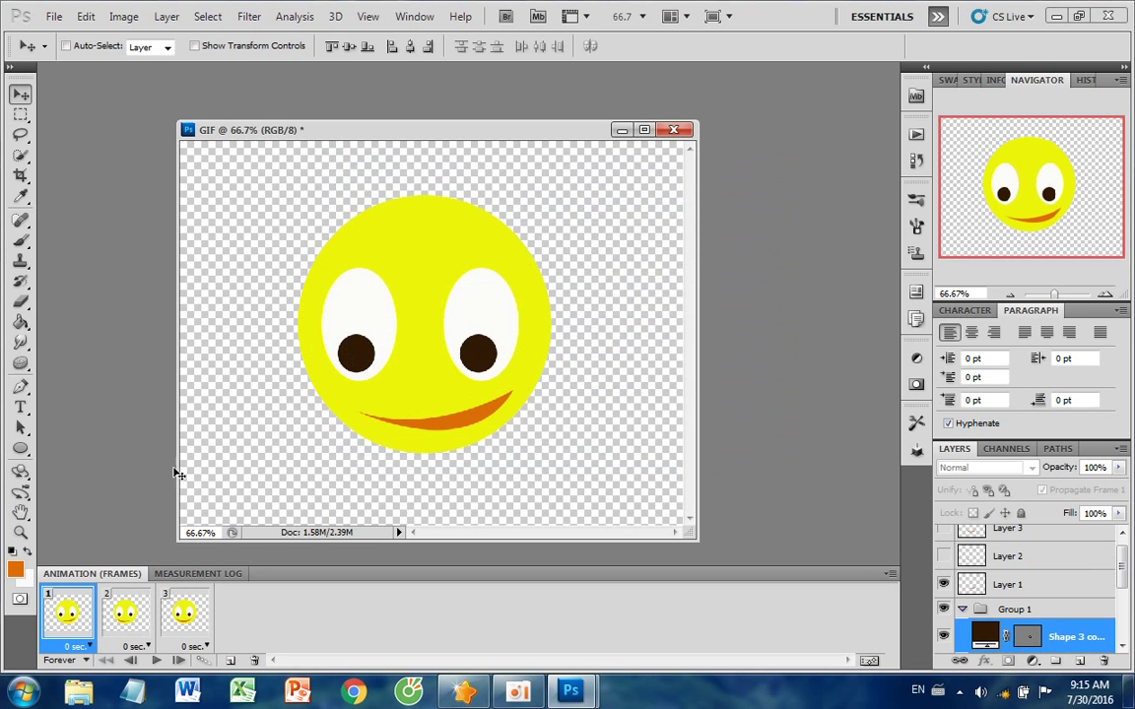
Move both pupils to the top of the eyes in frame 2 and to the centre of the eyes in frame 3.
{"action": "left_click", "coordinate": [125, 622]}
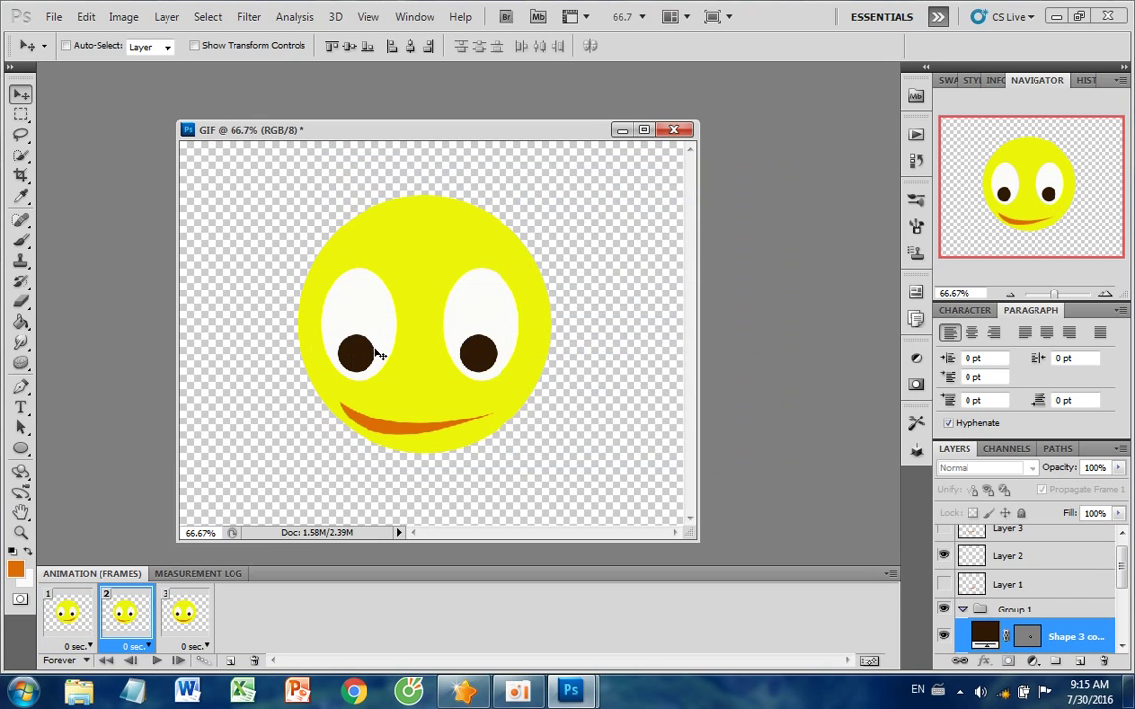
{"action": "left_click_drag", "start_coordinate": [367, 353], "coordinate": [366, 290]}
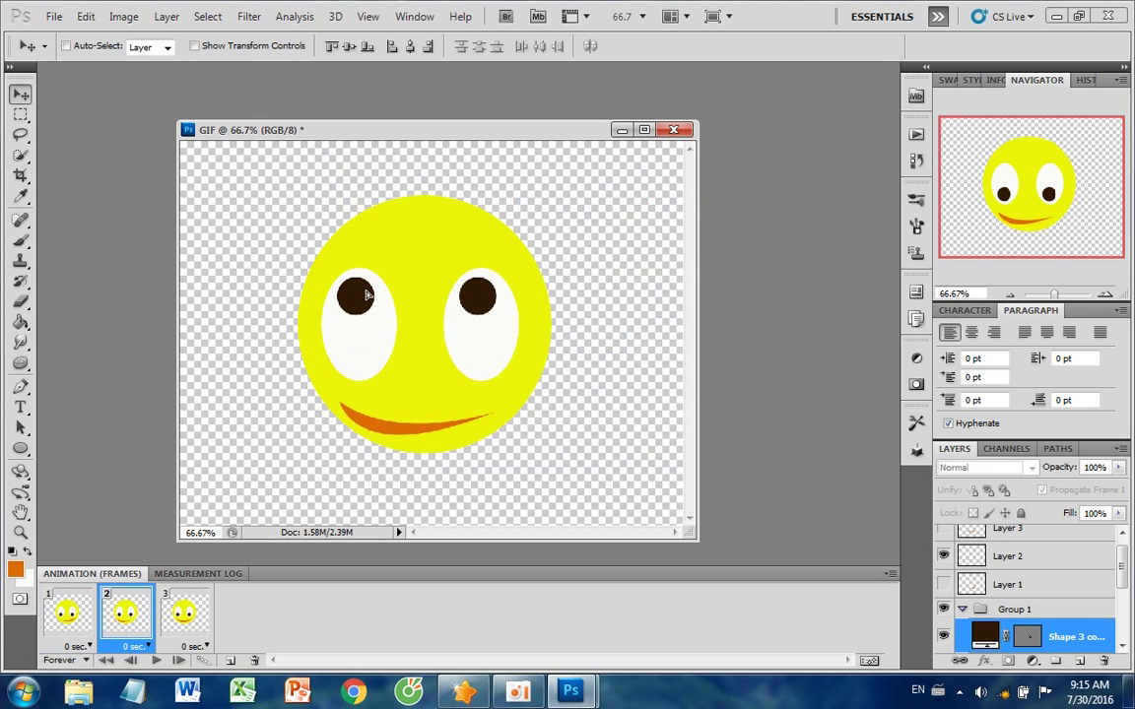
{"action": "left_click", "coordinate": [183, 614]}
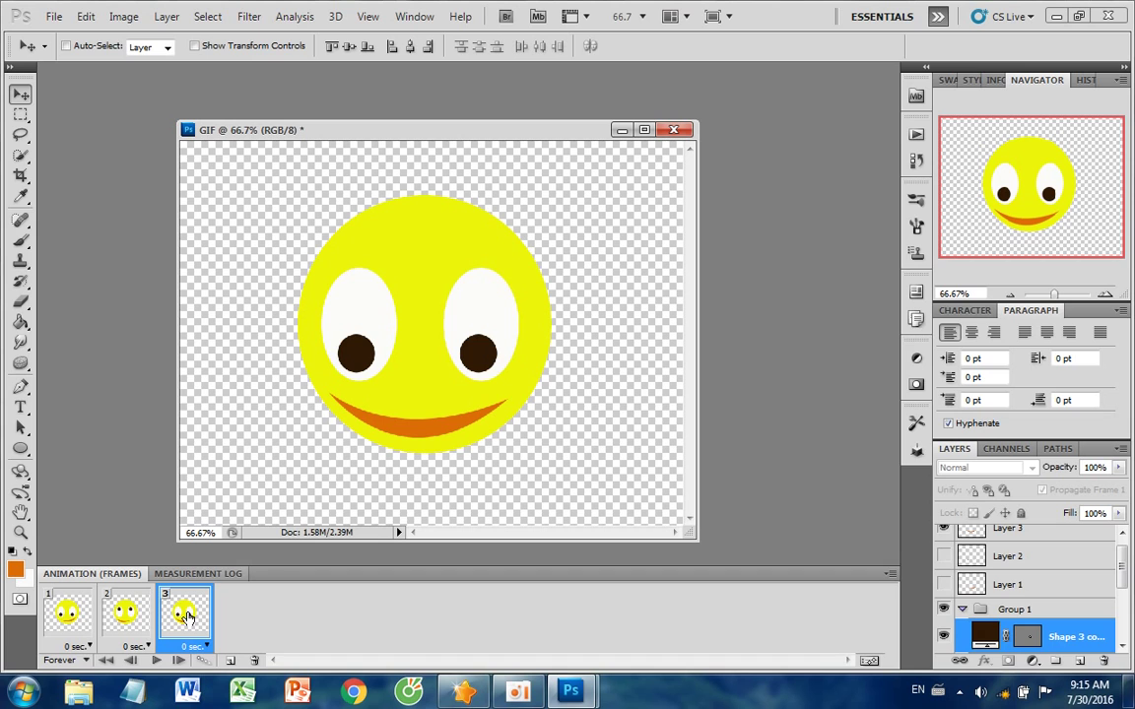
{"action": "left_click_drag", "start_coordinate": [479, 355], "coordinate": [479, 325]}
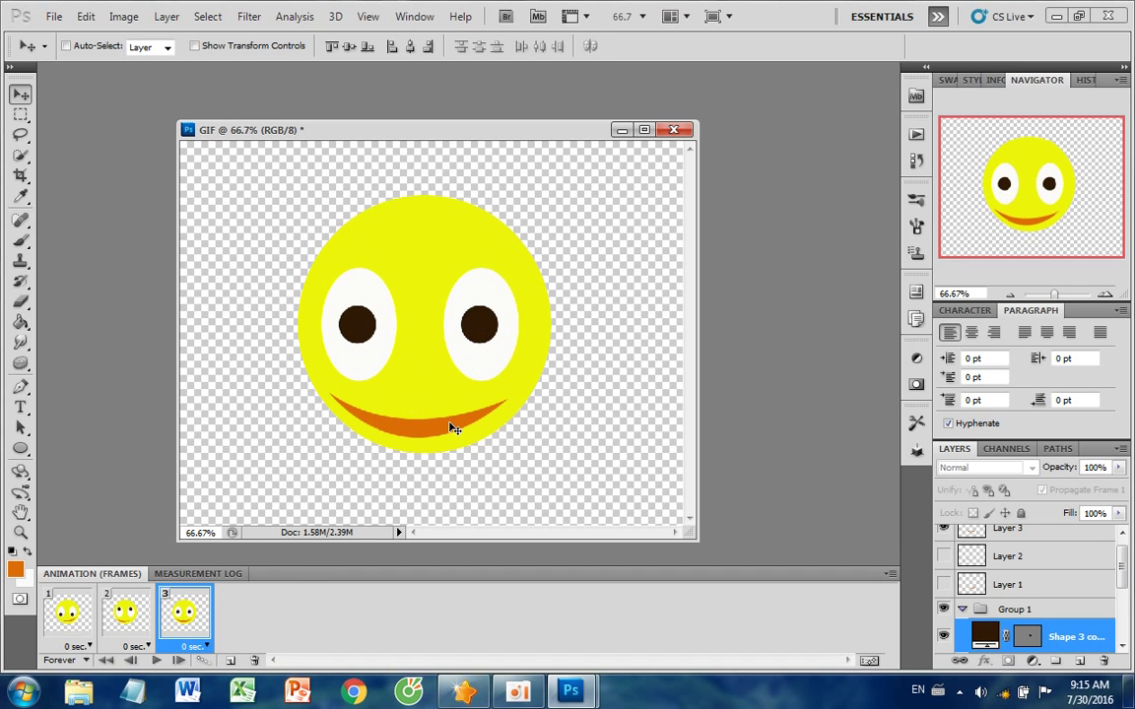
Set the delay of animation frames 1, 2 and 3 to 0.5 seconds each.
{"action": "left_click", "coordinate": [77, 646]}
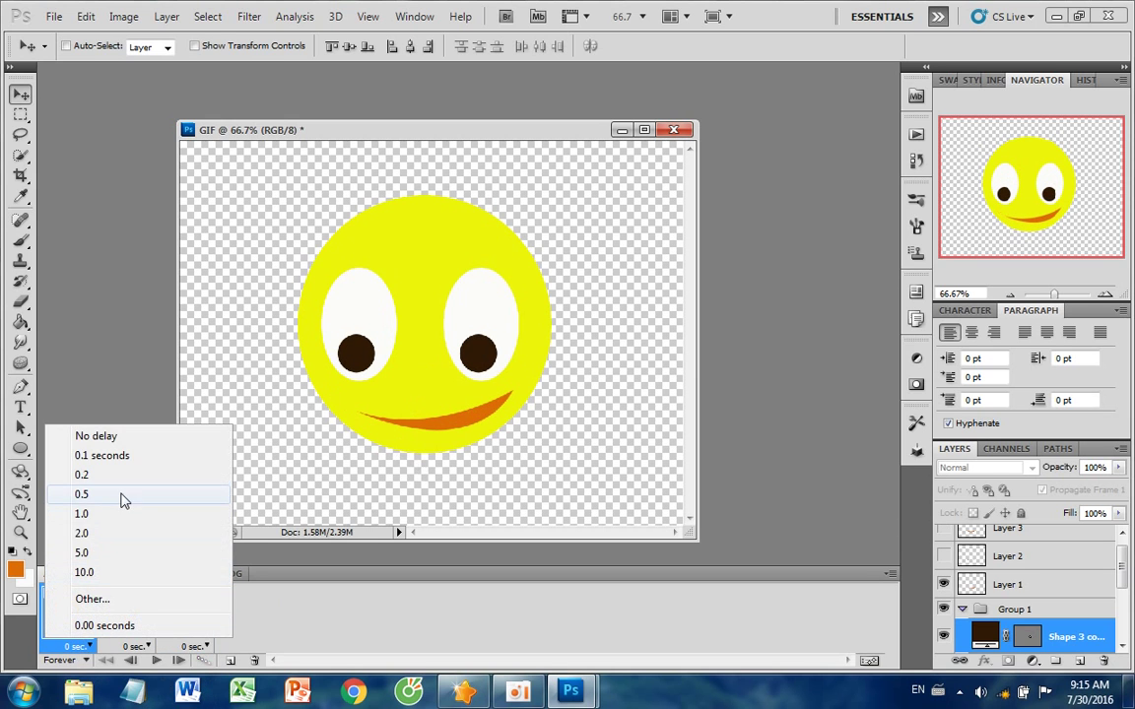
{"action": "left_click", "coordinate": [82, 495]}
{"action": "left_click", "coordinate": [136, 647]}
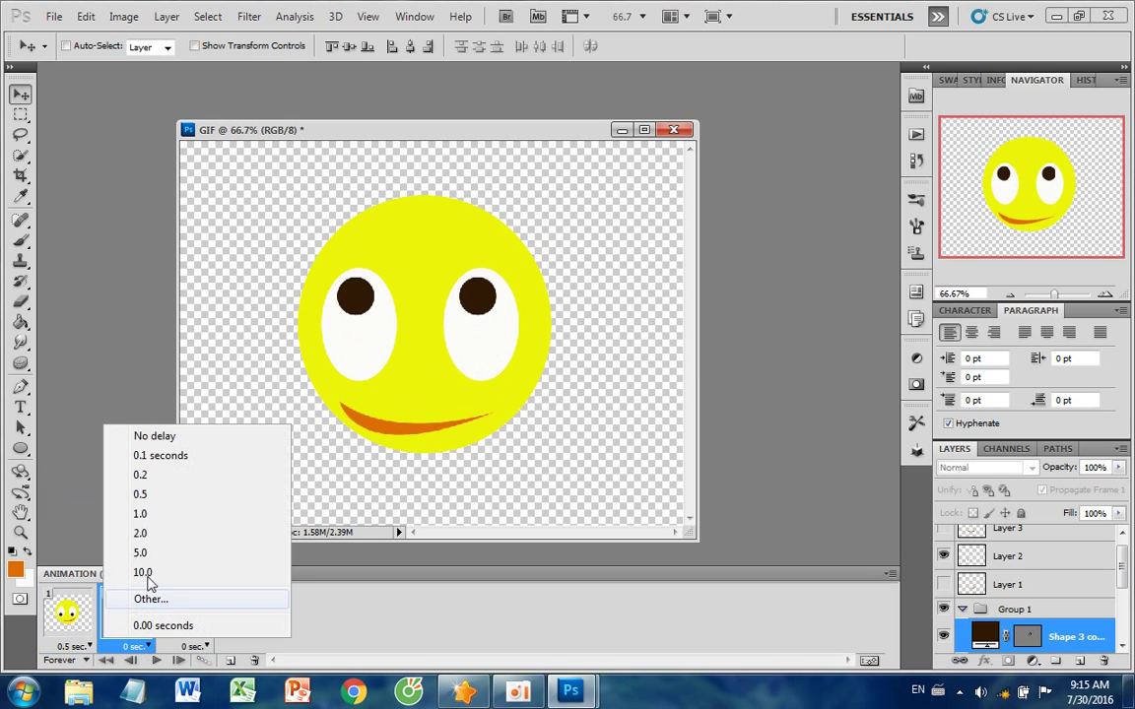
{"action": "left_click", "coordinate": [164, 502]}
{"action": "left_click", "coordinate": [193, 647]}
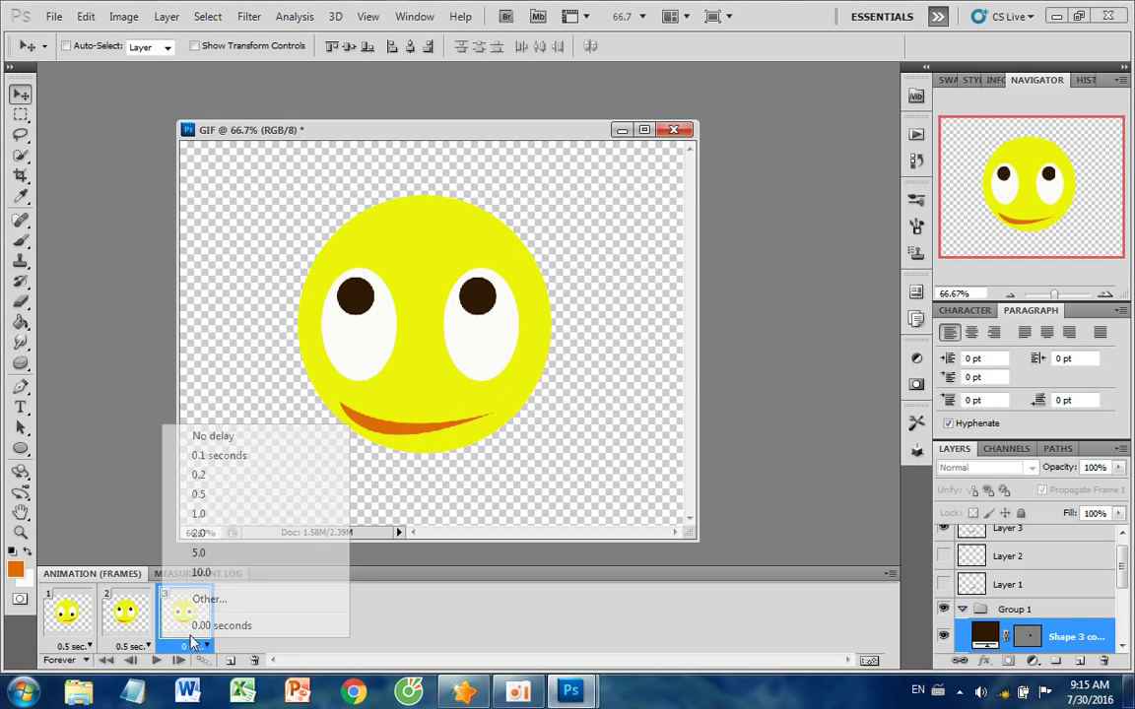
{"action": "left_click", "coordinate": [208, 497]}
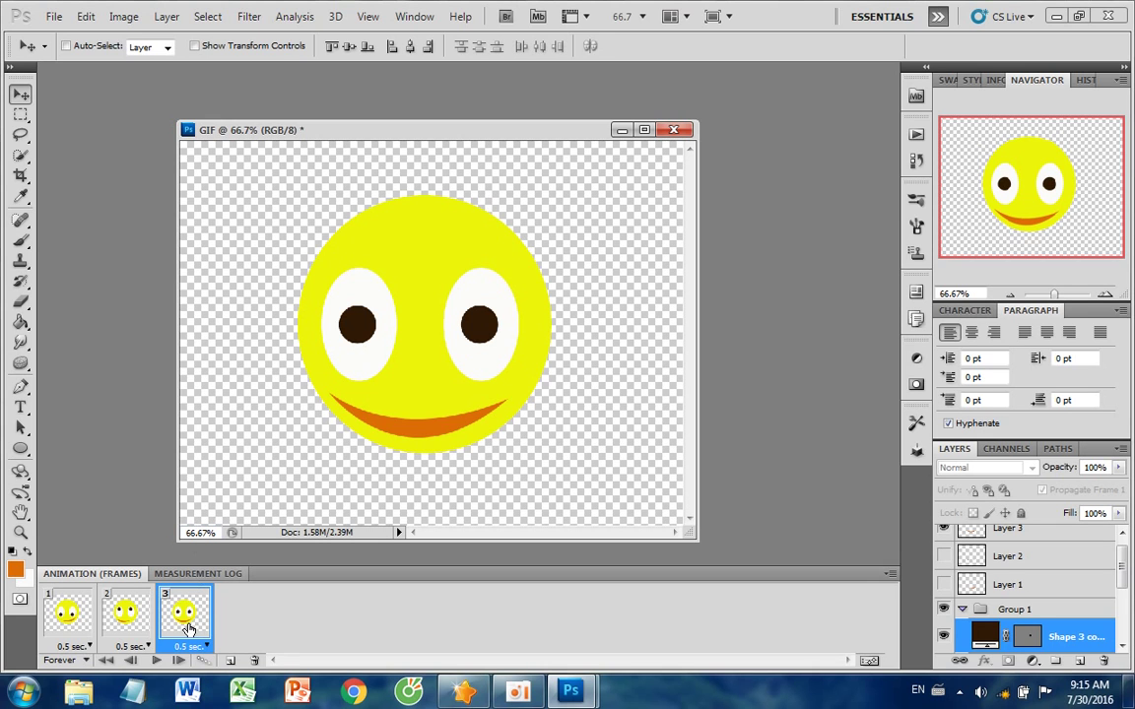
In frame 3, move both pupils to the right edge of the eyes and slightly down, and return to frame 1.
{"action": "left_click_drag", "start_coordinate": [363, 324], "coordinate": [386, 350]}
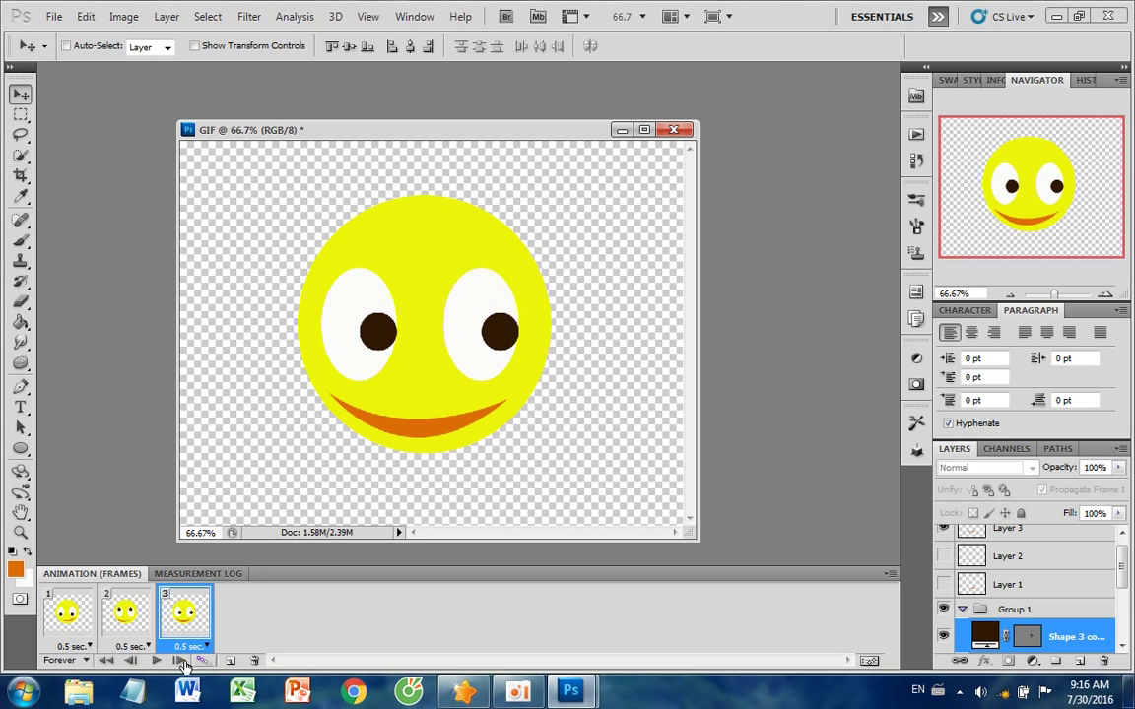
{"action": "left_click", "coordinate": [132, 661]}
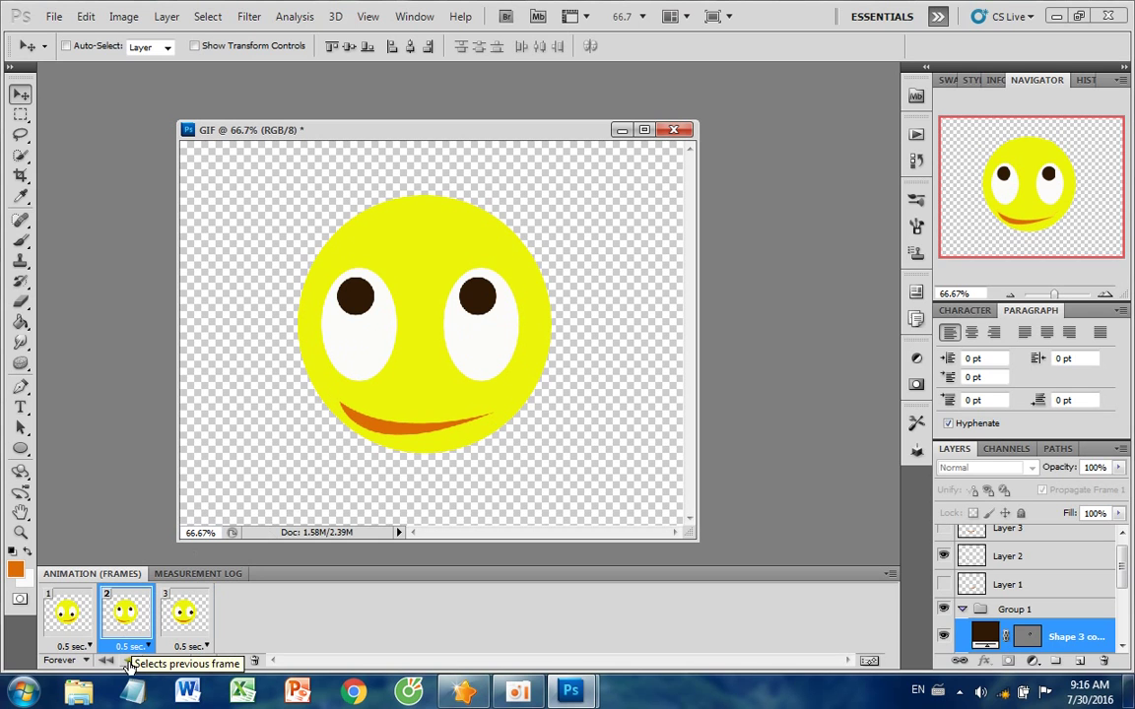
{"action": "left_click", "coordinate": [131, 661]}
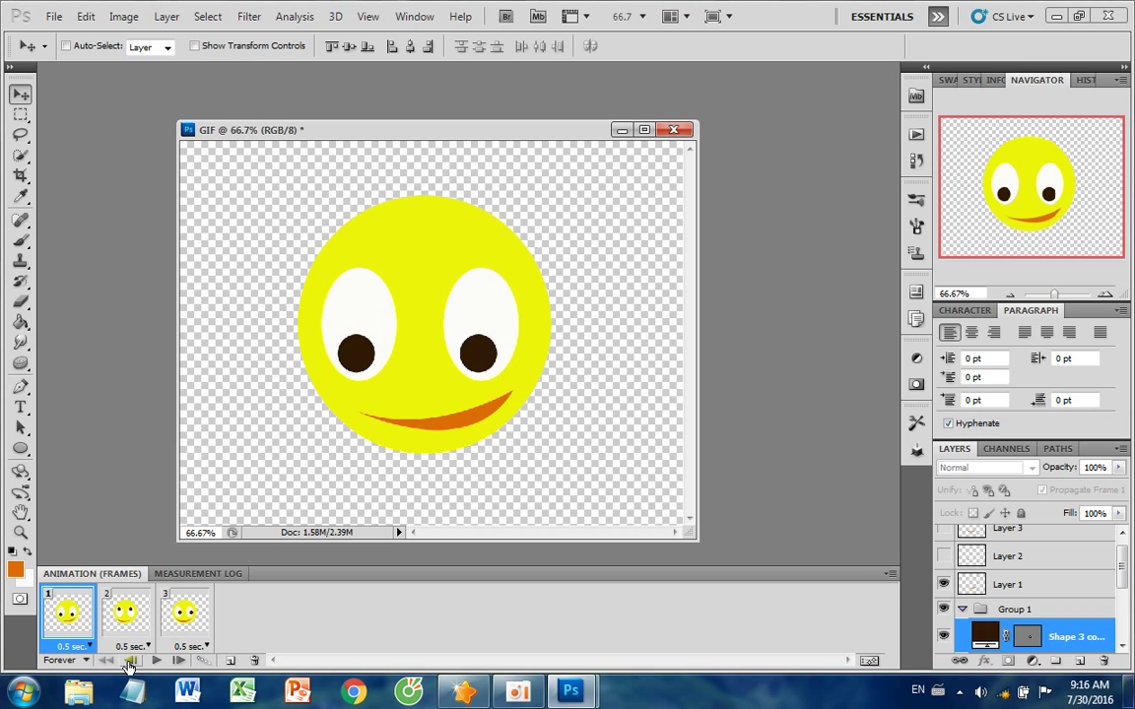
Set the animation looping to Forever, and play the three frames as a preview before stopping playback.
{"action": "left_click", "coordinate": [63, 664]}
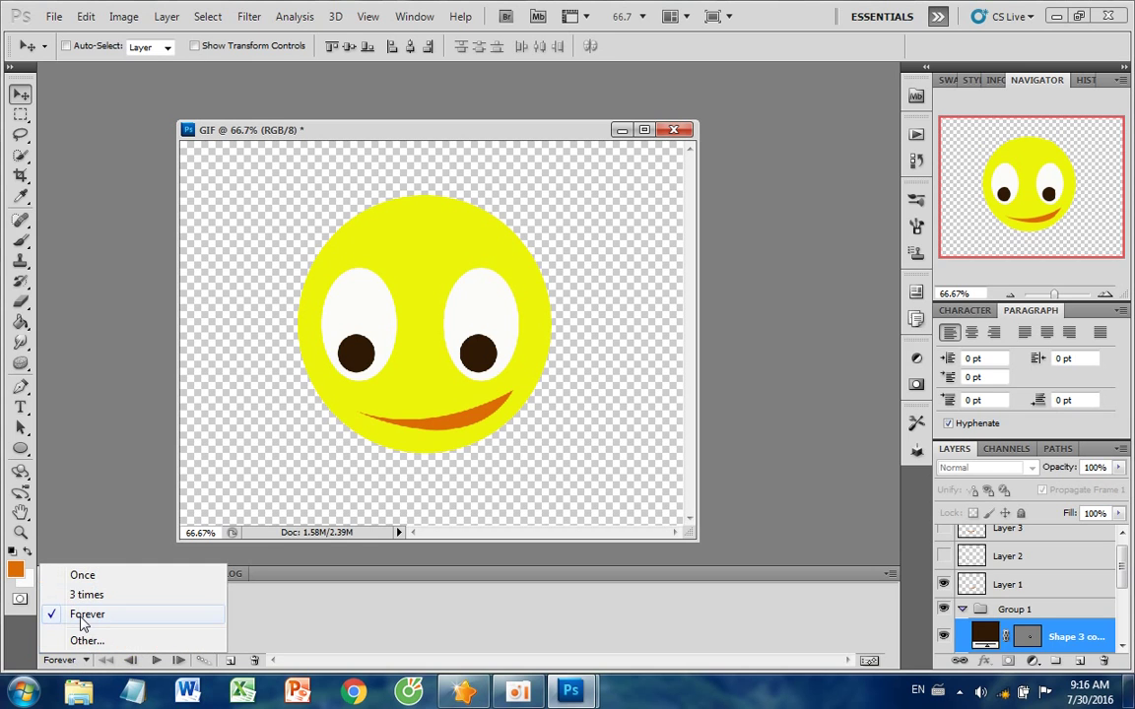
{"action": "left_click", "coordinate": [79, 616]}
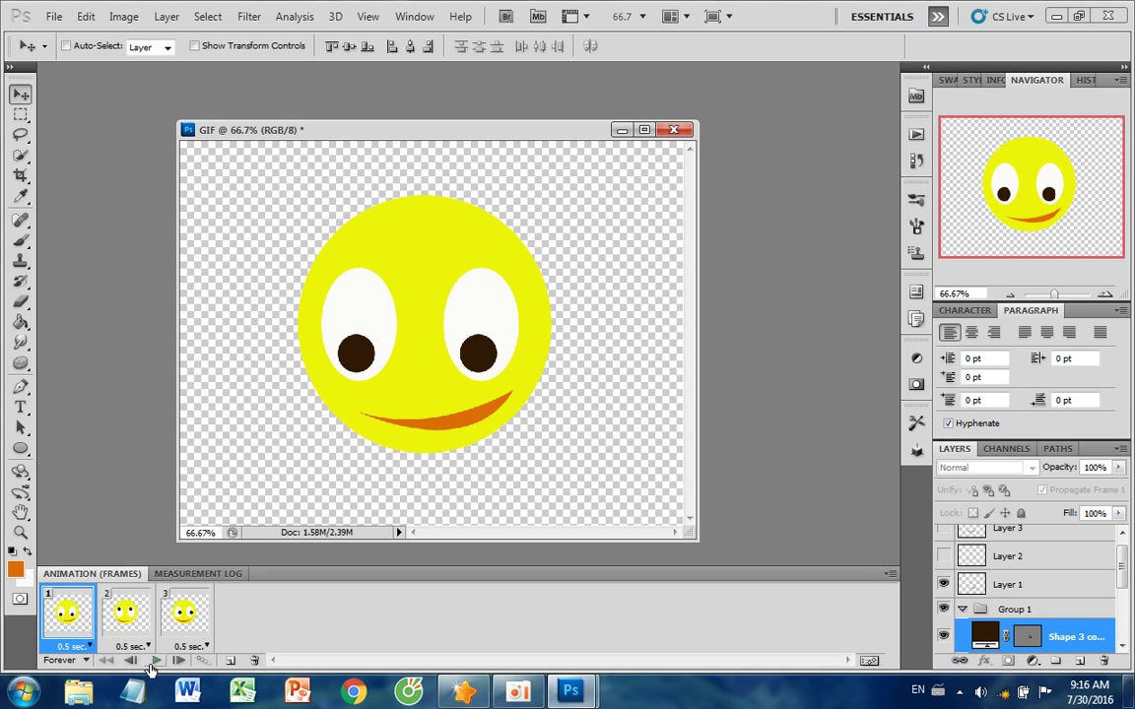
{"action": "left_click", "coordinate": [152, 661]}
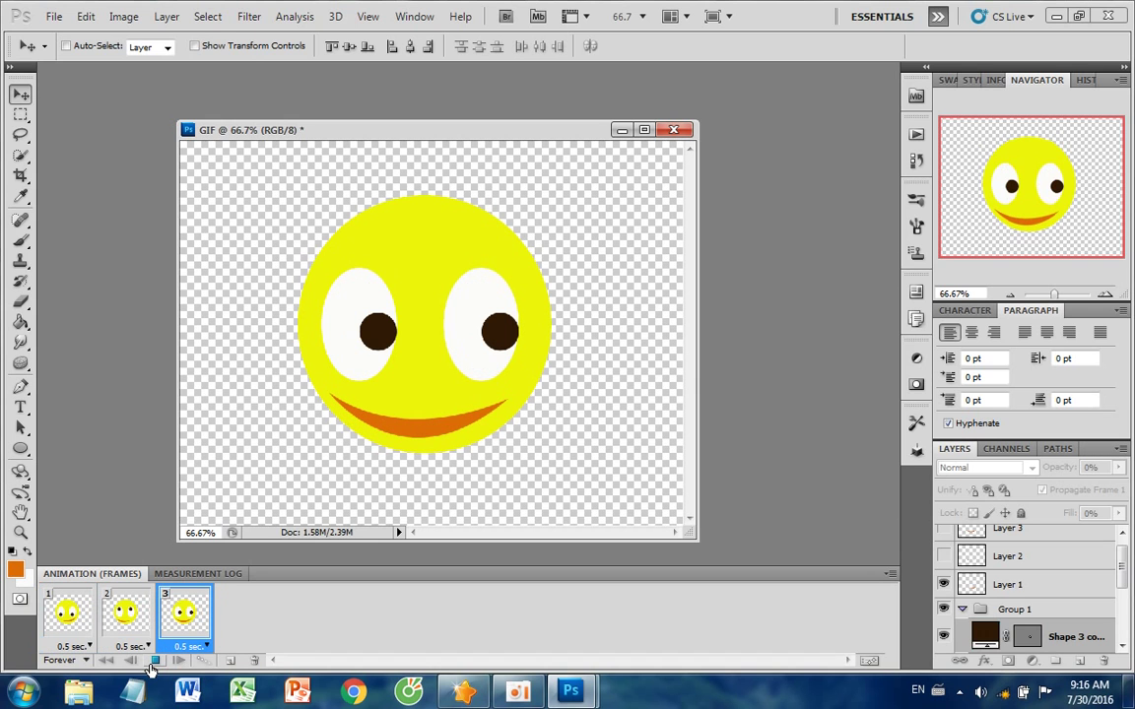
{"action": "left_click", "coordinate": [155, 660]}
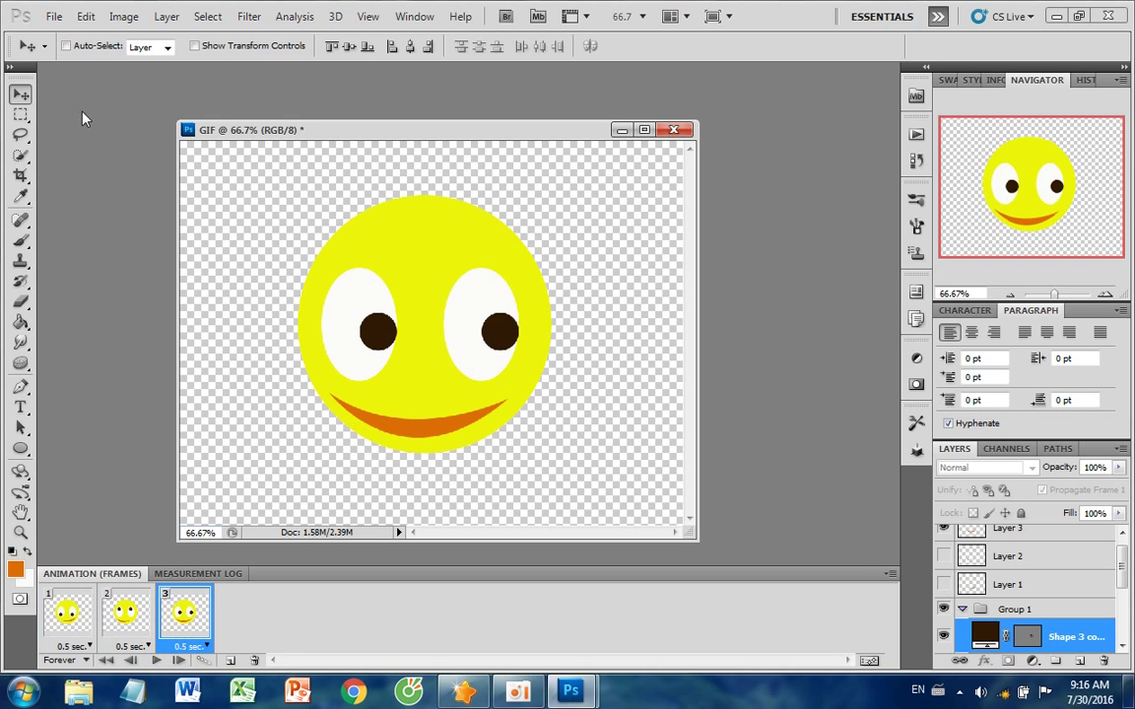
Open the Save for Web & Devices export, centre the face in the preview, and play and stop the animation there.
{"action": "left_click", "coordinate": [51, 19]}
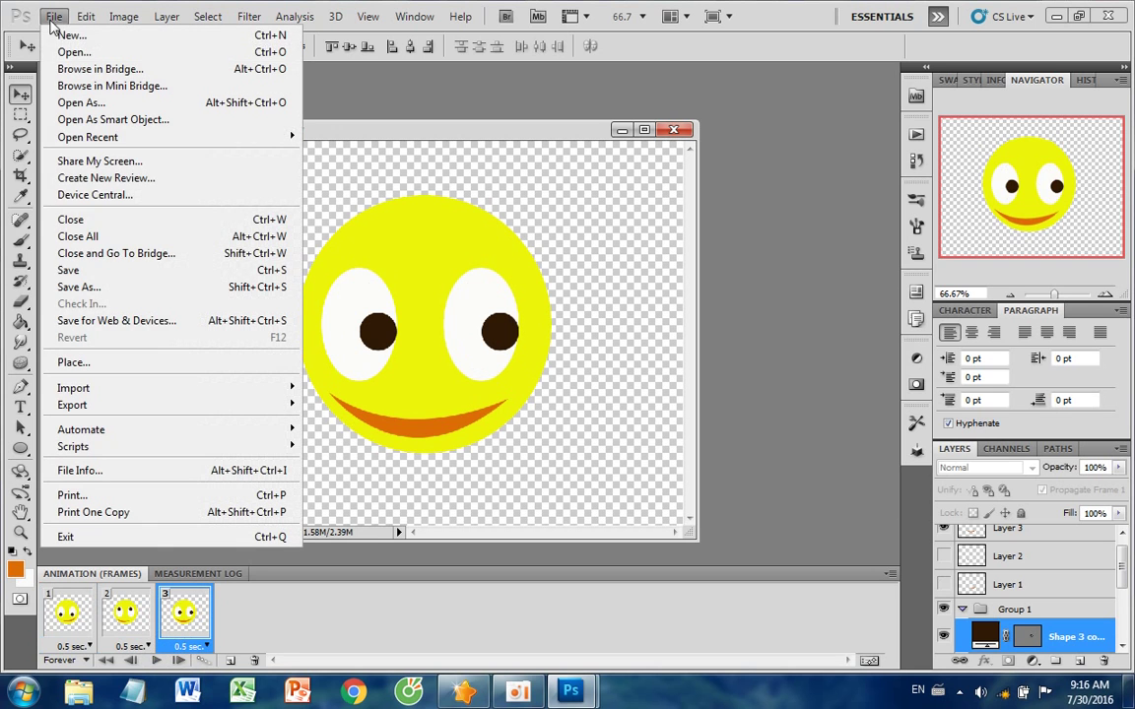
{"action": "left_click", "coordinate": [99, 321]}
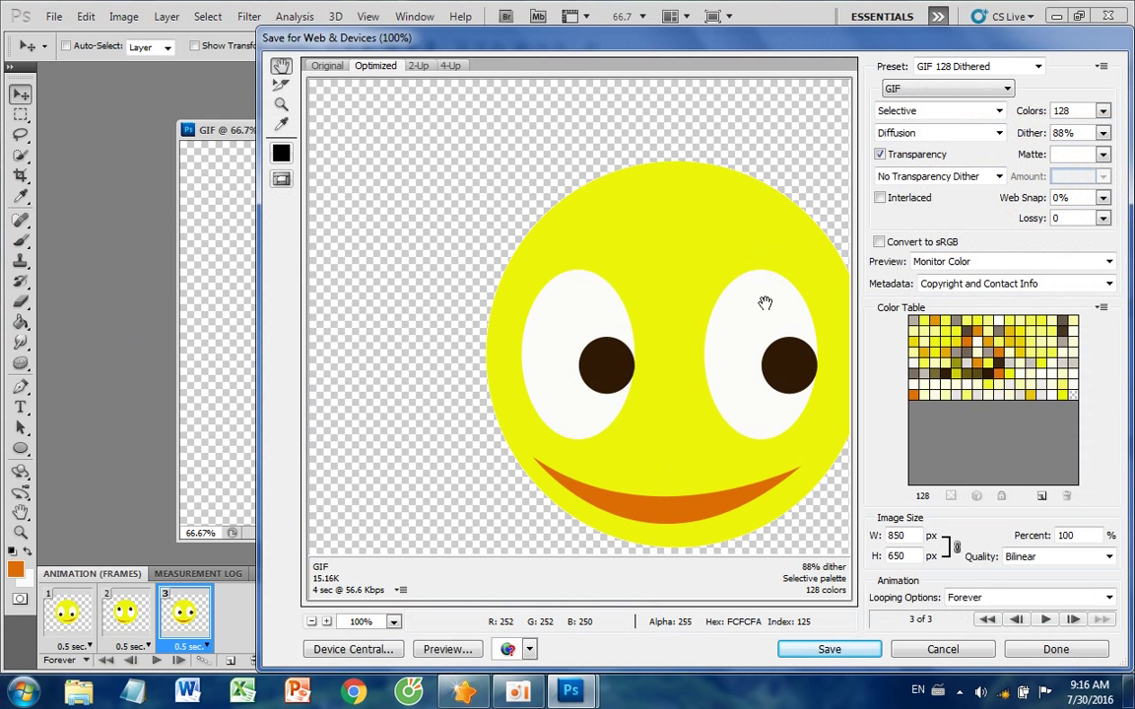
{"action": "left_click_drag", "start_coordinate": [830, 137], "coordinate": [714, 116]}
{"action": "left_click", "coordinate": [1046, 619]}
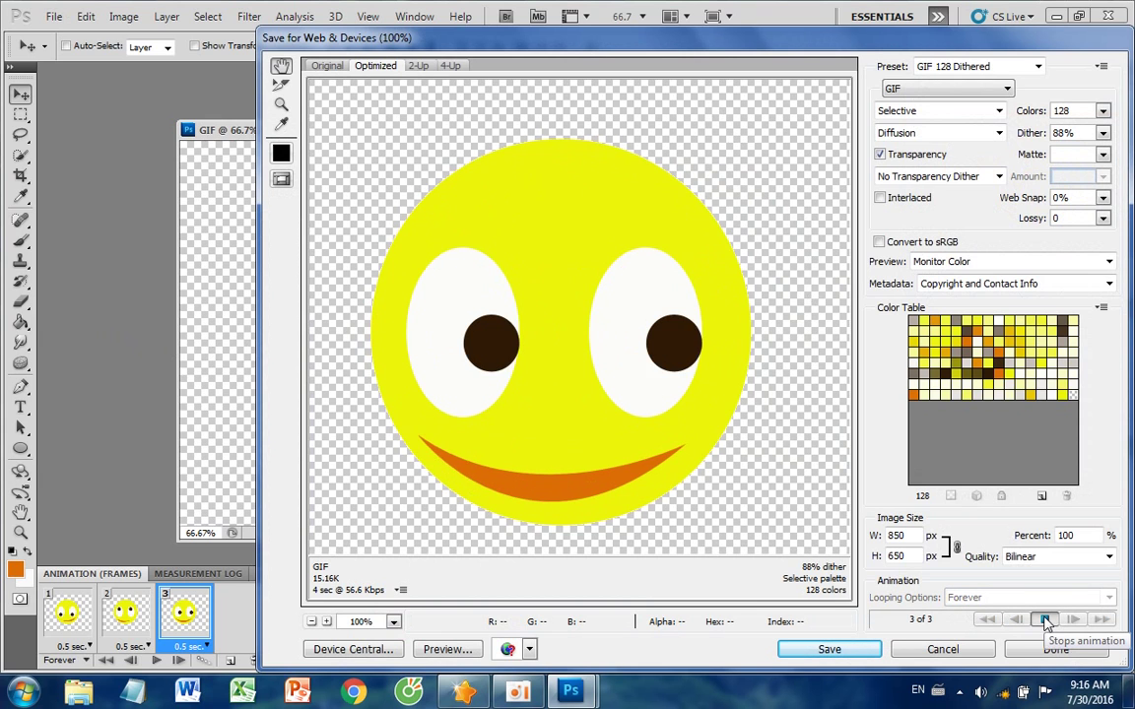
{"action": "left_click", "coordinate": [1046, 619]}
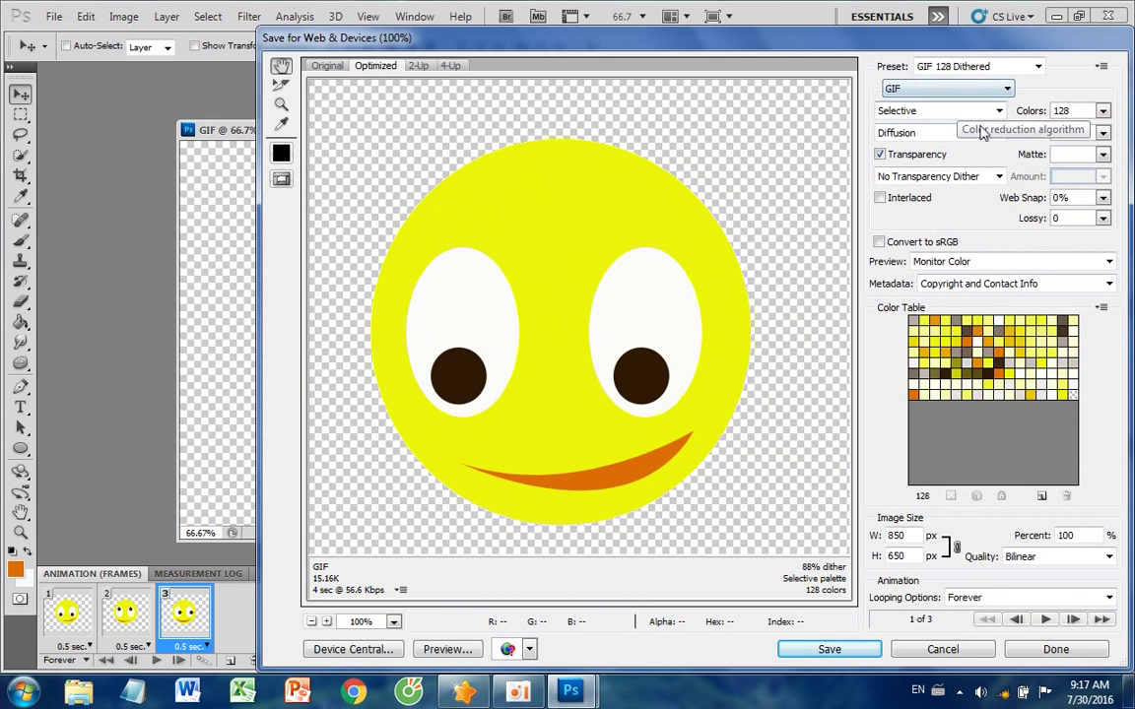
Export the animation in GIF format to the Desktop as GIF, using the HTML and Images format.
{"action": "left_click", "coordinate": [1006, 91]}
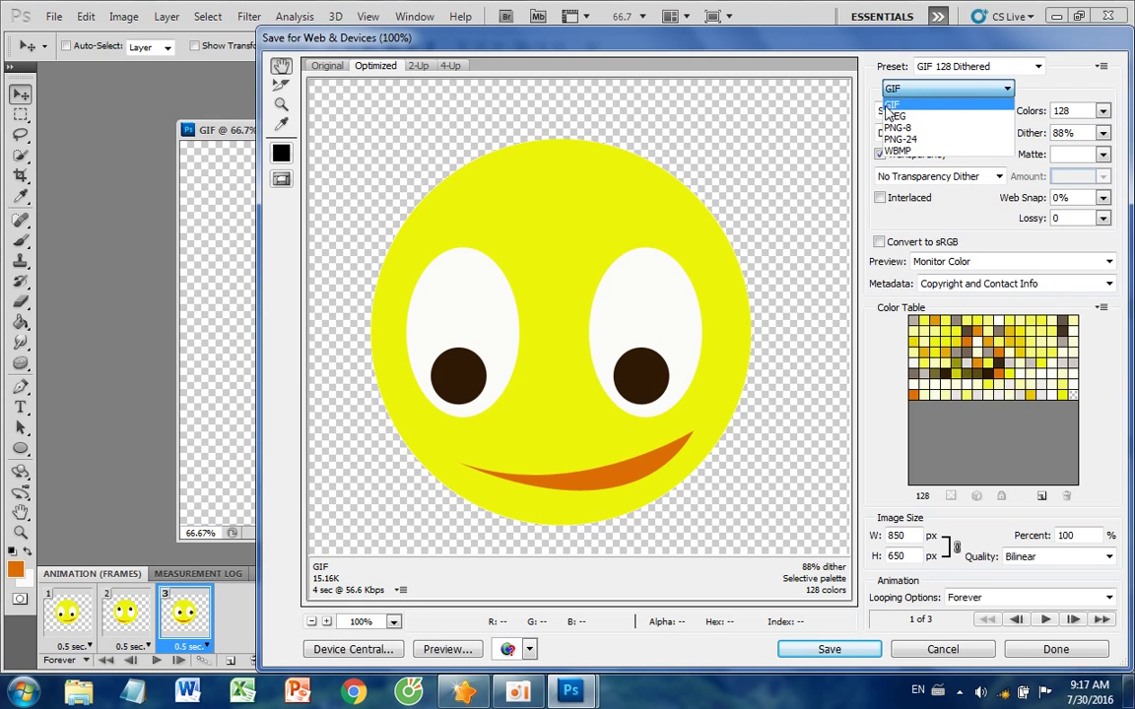
{"action": "left_click", "coordinate": [913, 112]}
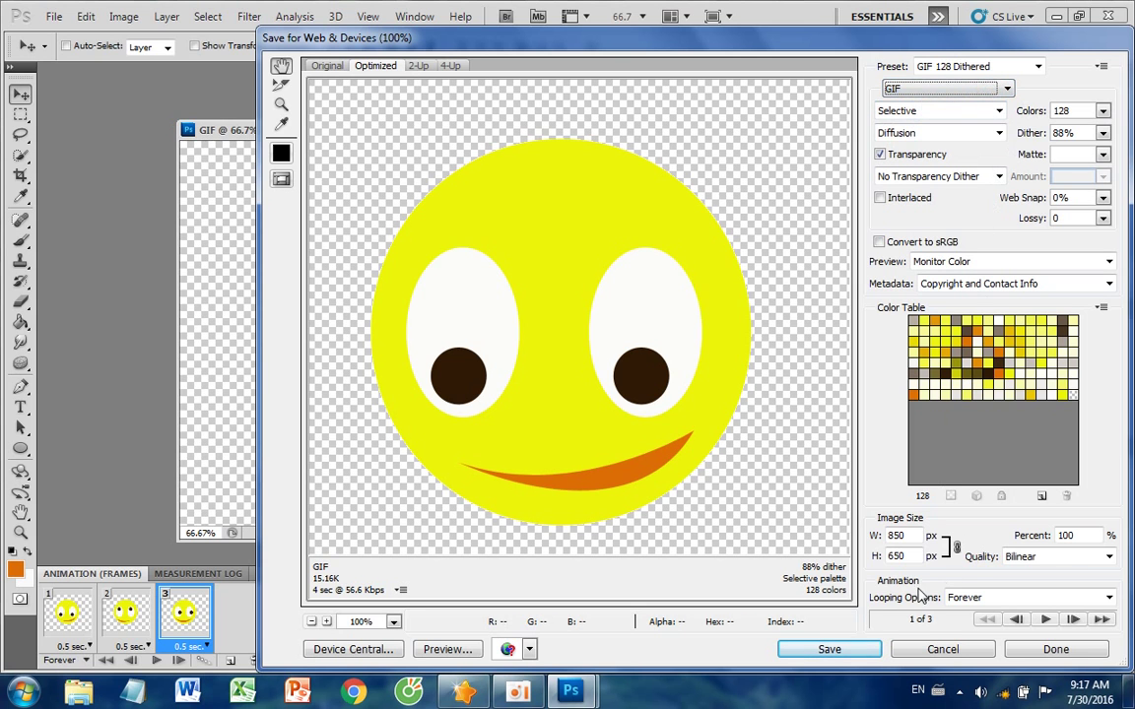
{"action": "left_click", "coordinate": [829, 650]}
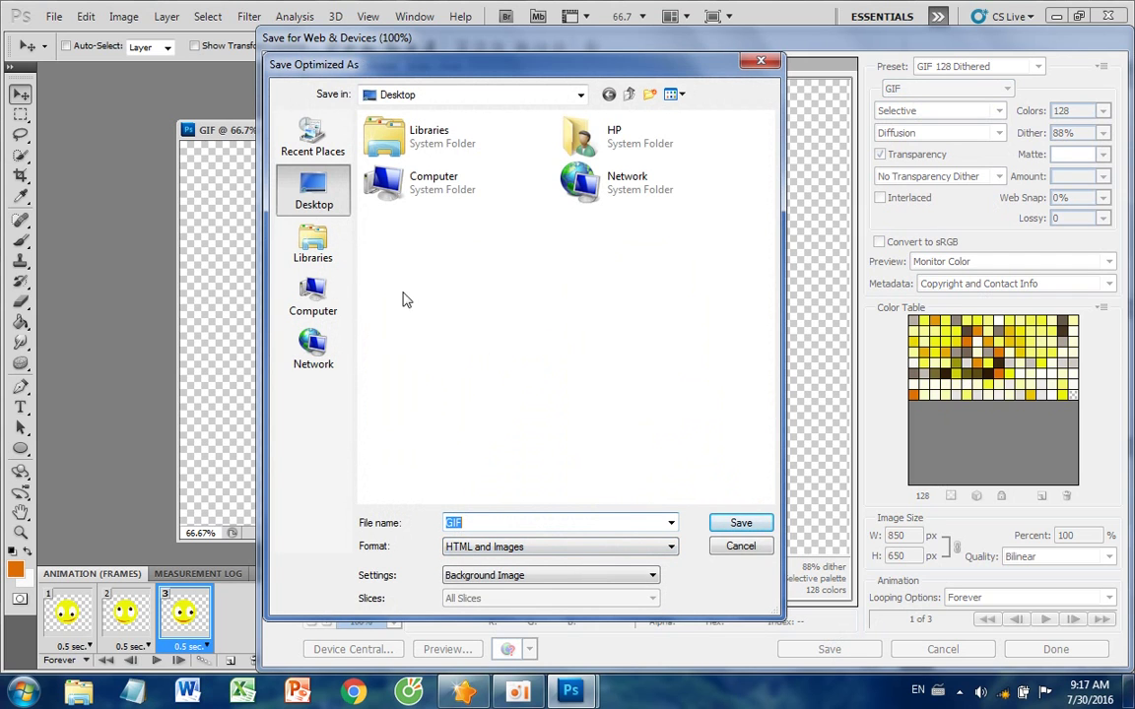
{"action": "left_click", "coordinate": [740, 523]}
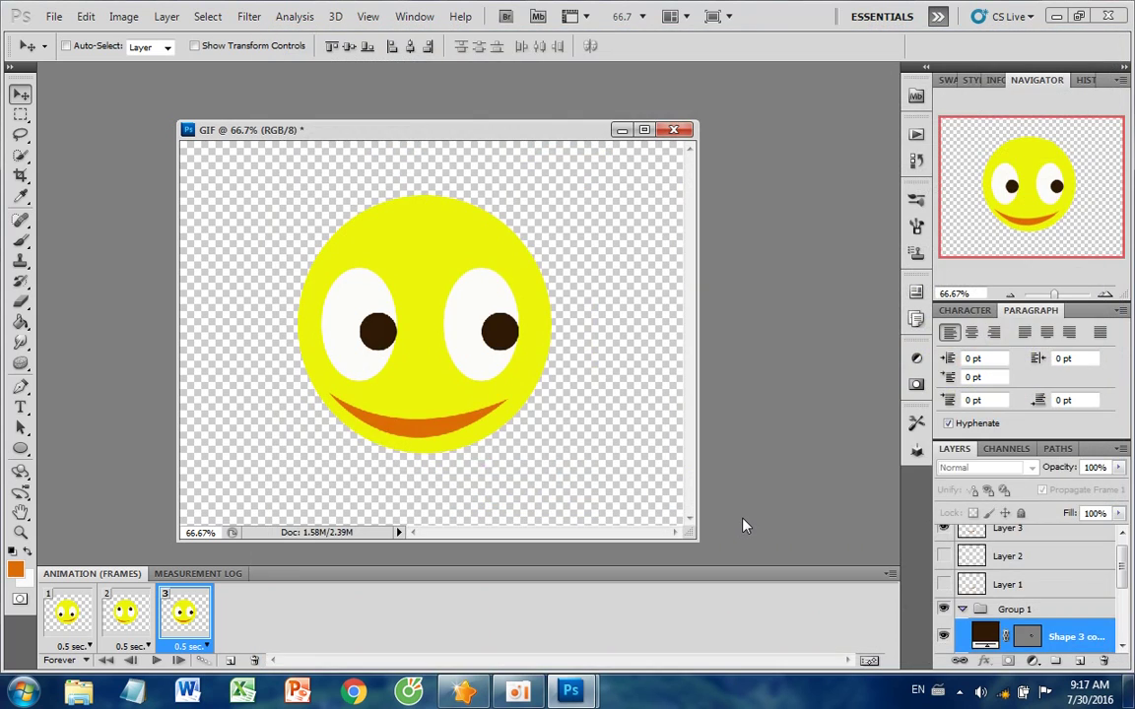
Minimize Photoshop and open the exported GIF HTML file from the desktop in the web browser.
{"action": "left_click", "coordinate": [1054, 16]}
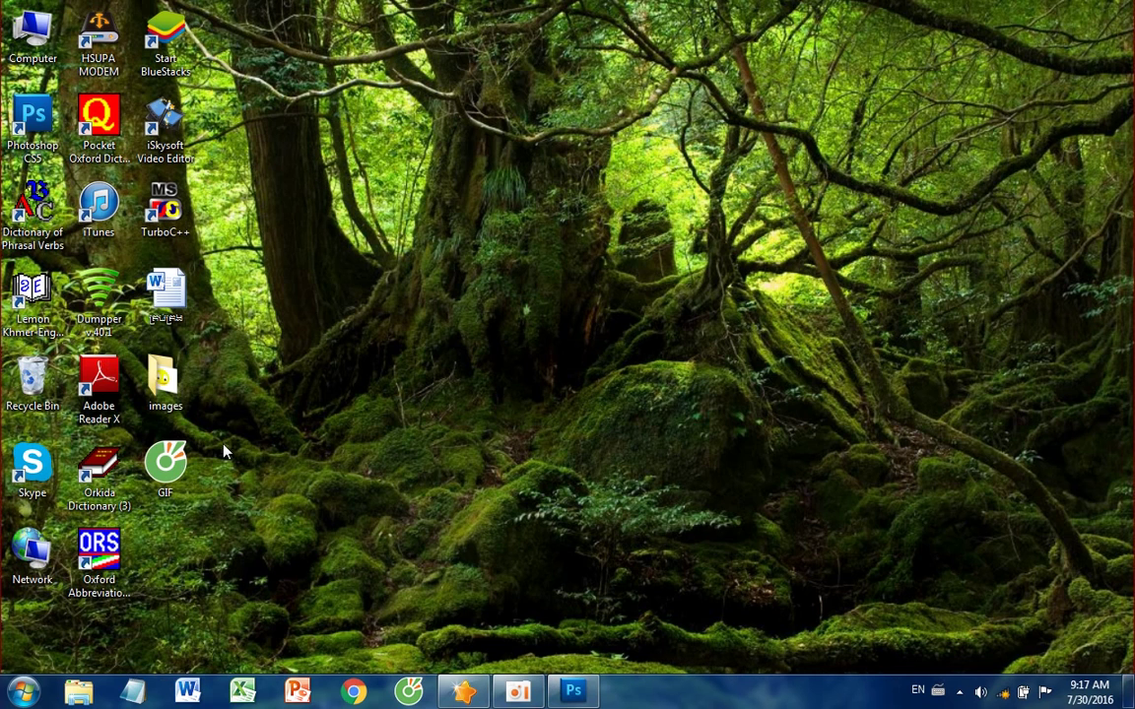
{"action": "left_click", "coordinate": [175, 471]}
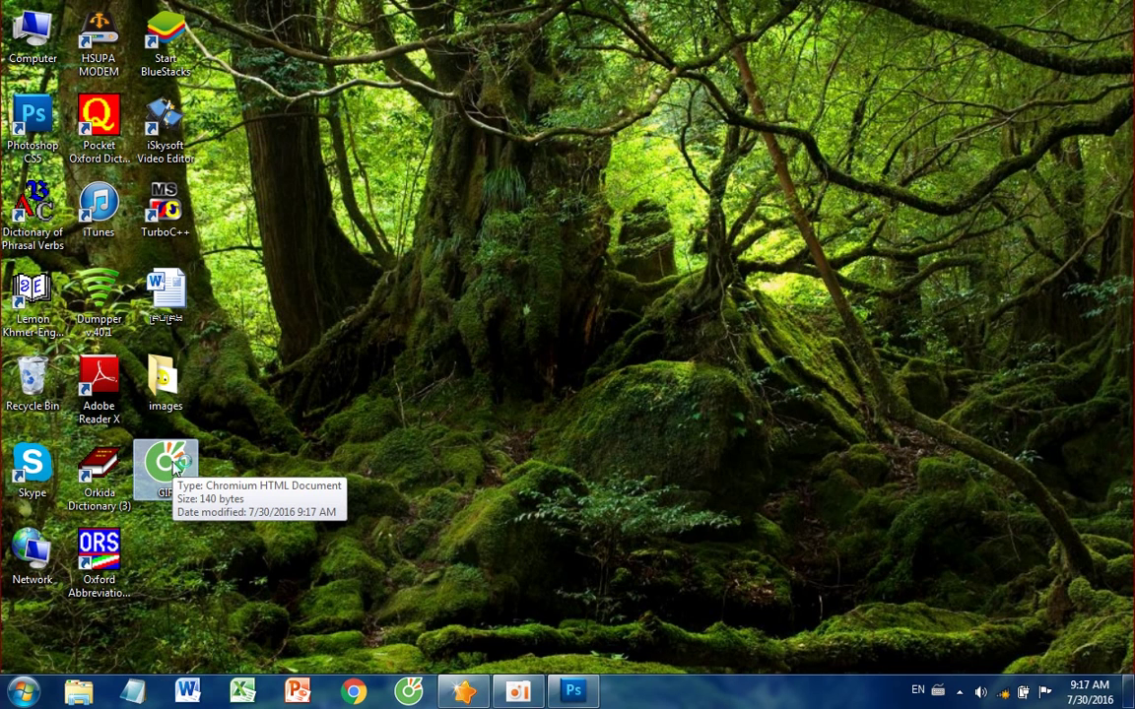
{"action": "double_click", "coordinate": [175, 471]}
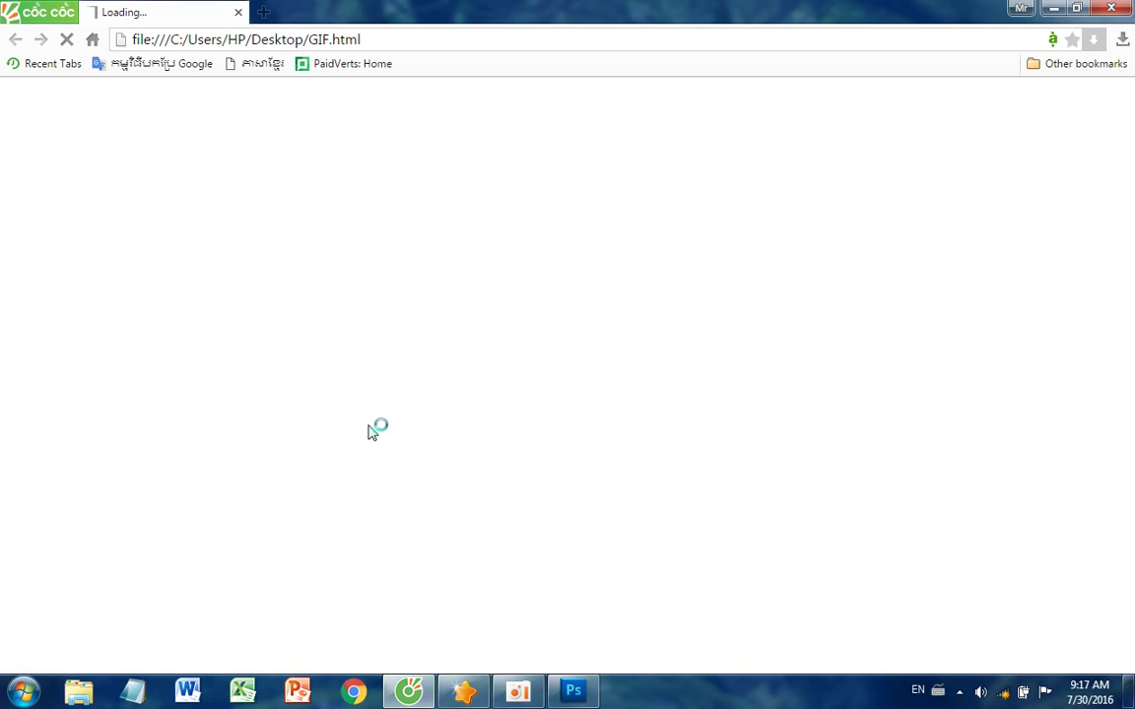